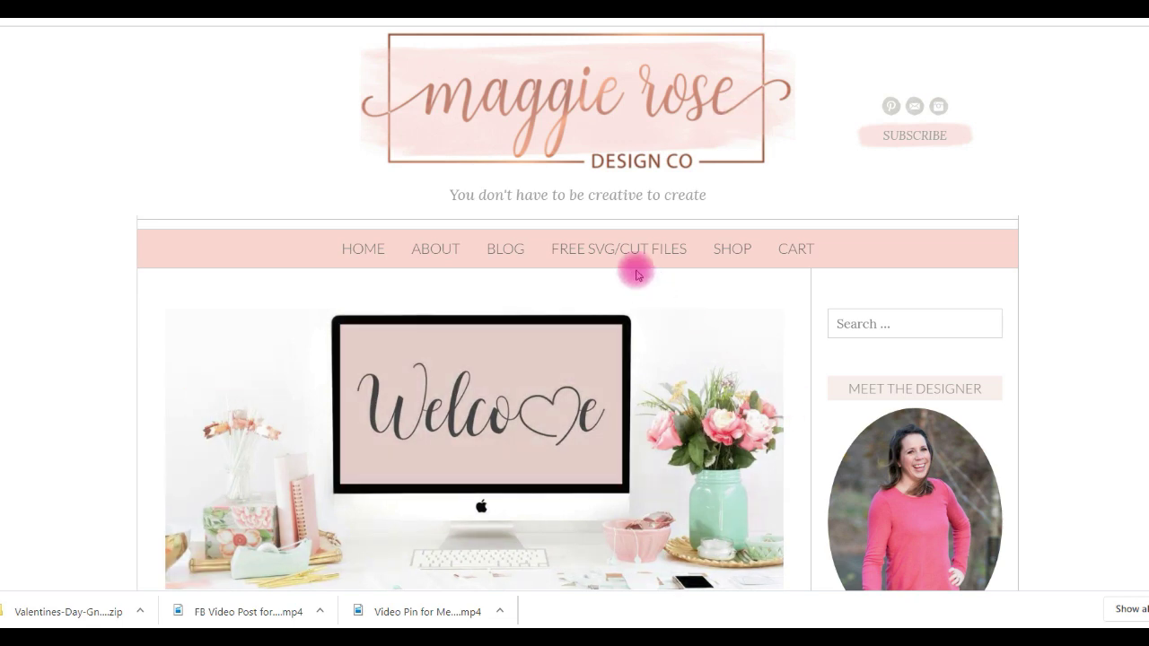
# Step: Browse the Birthdays and Crafting free SVG cut file categories
pyautogui.moveTo(632, 262)
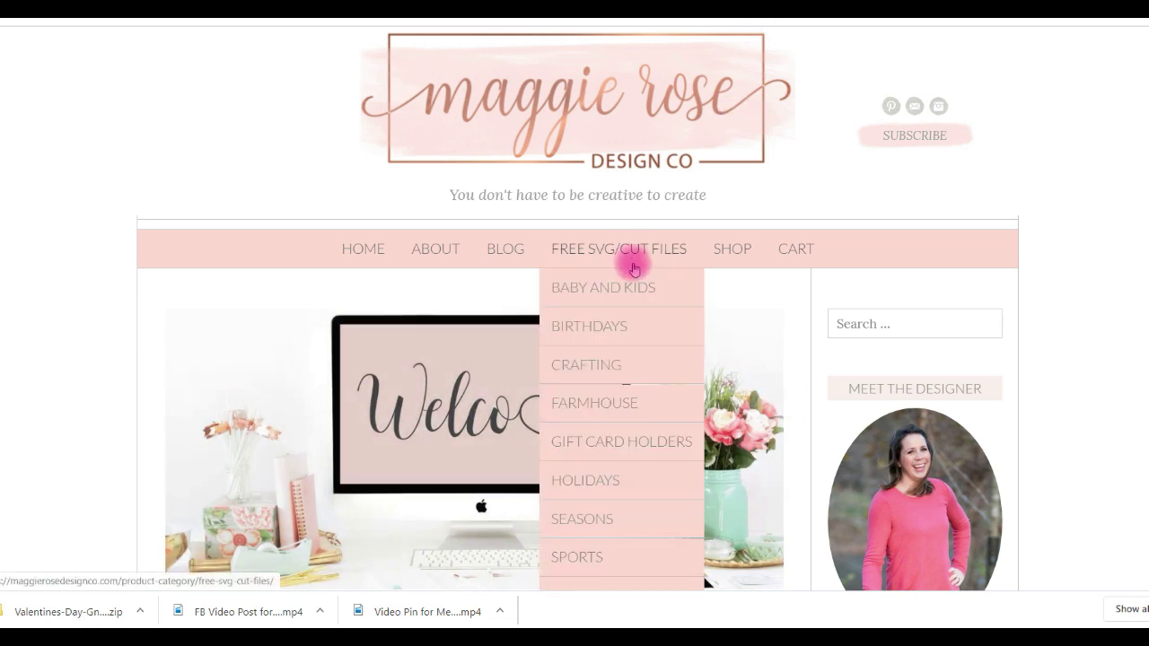
pyautogui.click(600, 328)
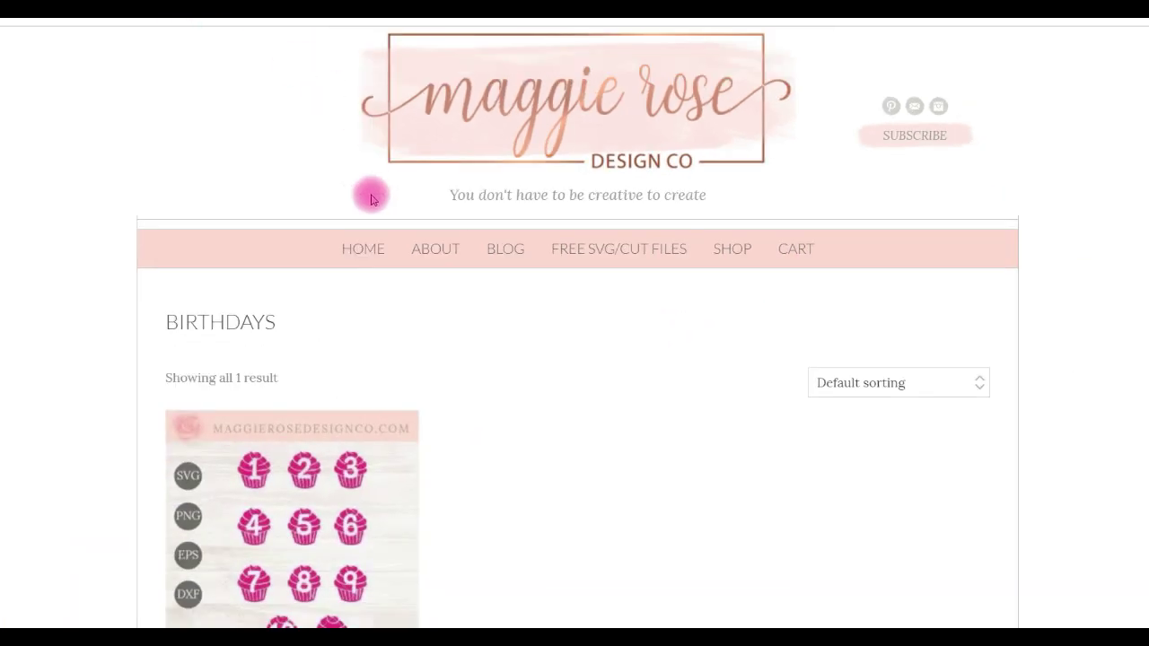
pyautogui.click(590, 361)
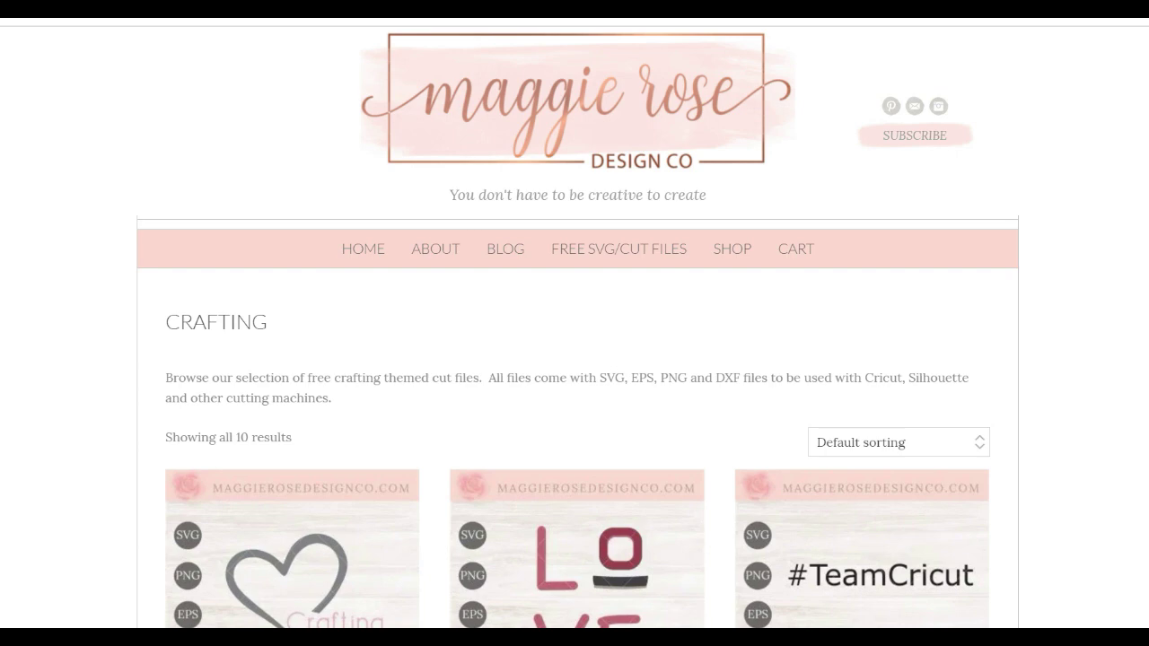
pyautogui.scroll(-5, 578, 327)
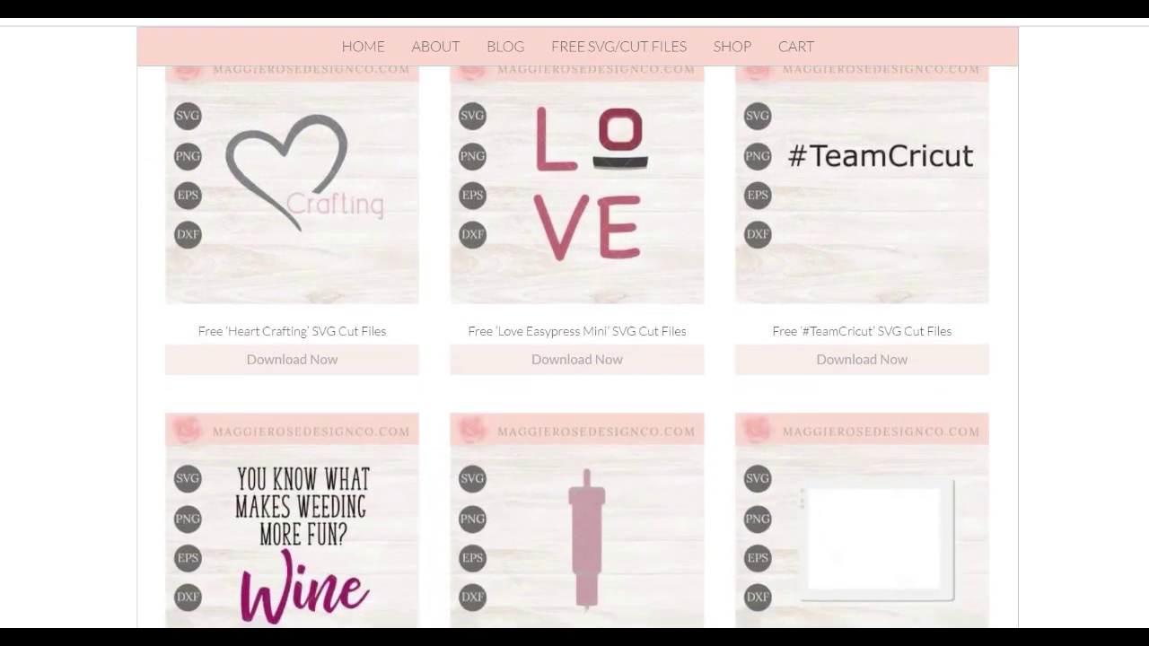
pyautogui.scroll(4, 578, 327)
# Step: Open the Valentine's Day free cut files category
pyautogui.moveTo(593, 136)
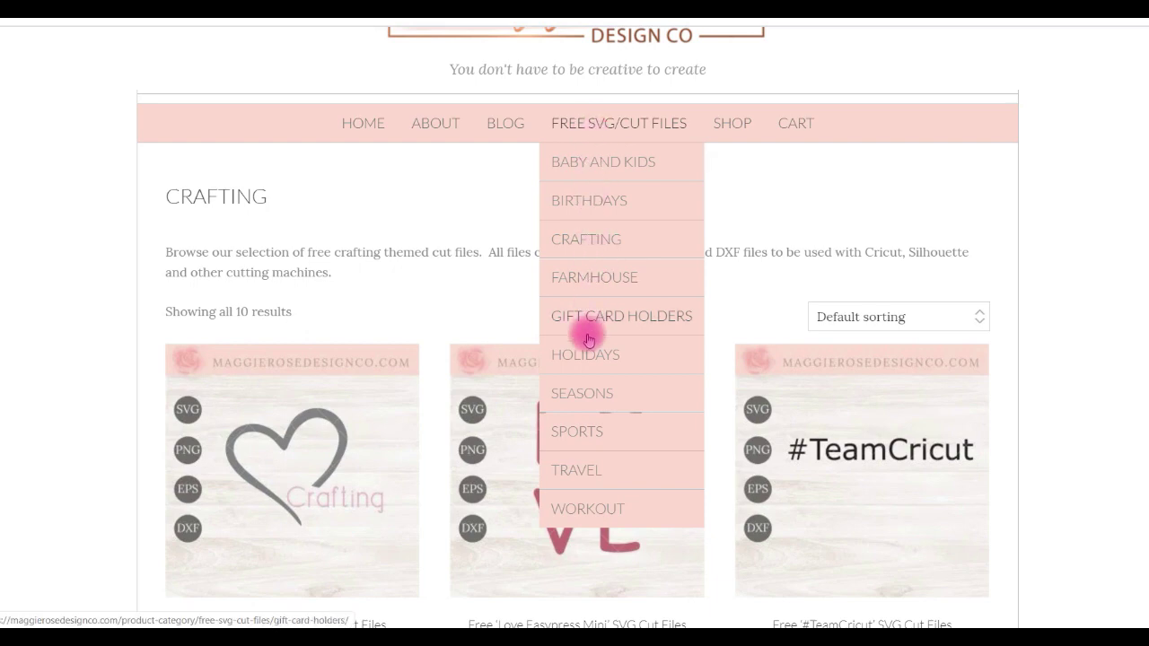
pyautogui.moveTo(585, 358)
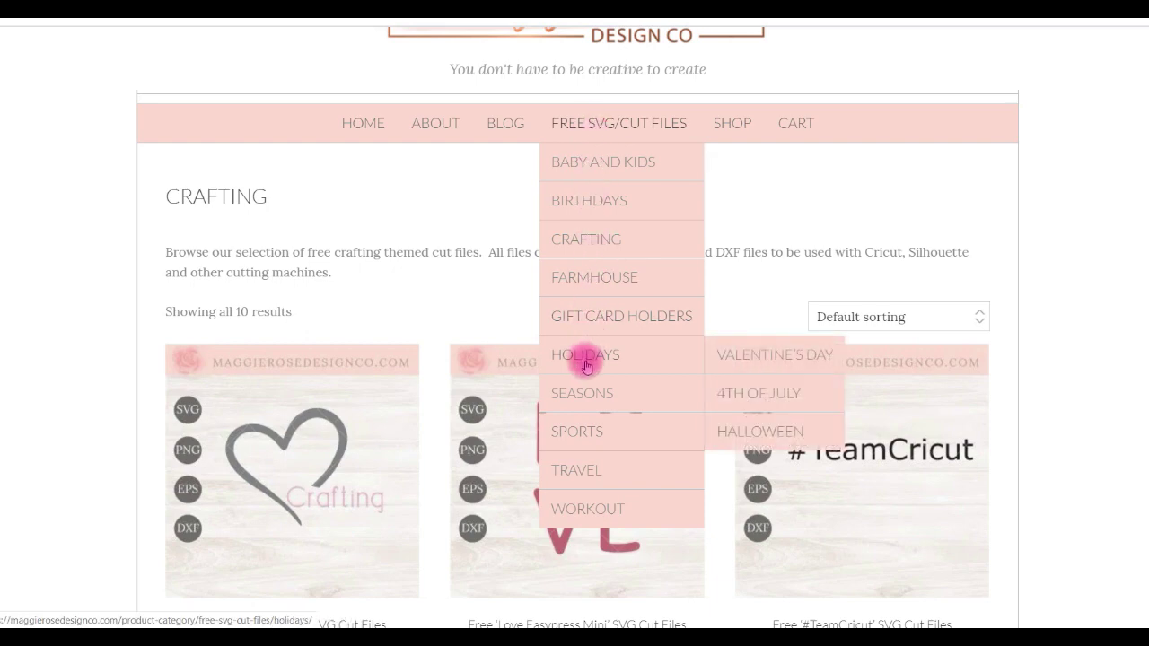
pyautogui.click(770, 359)
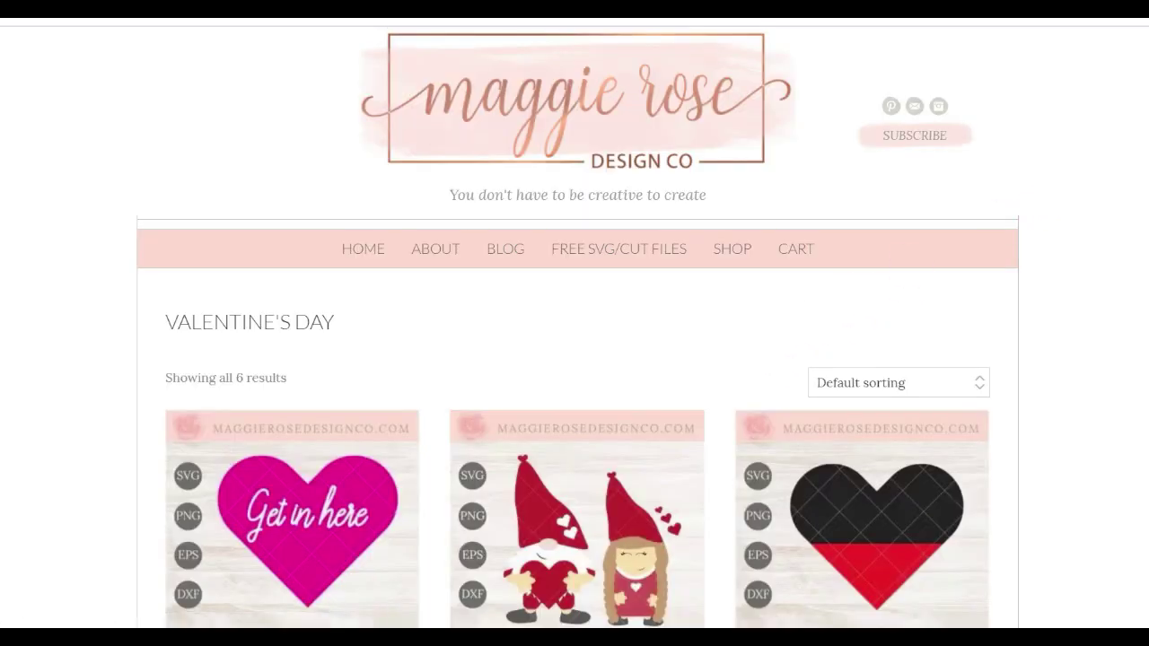
# Step: Scroll the Valentine's Day designs and open the Free Valentine's Day Gnomes SVG Cut Files page
pyautogui.scroll(-4, 579, 359)
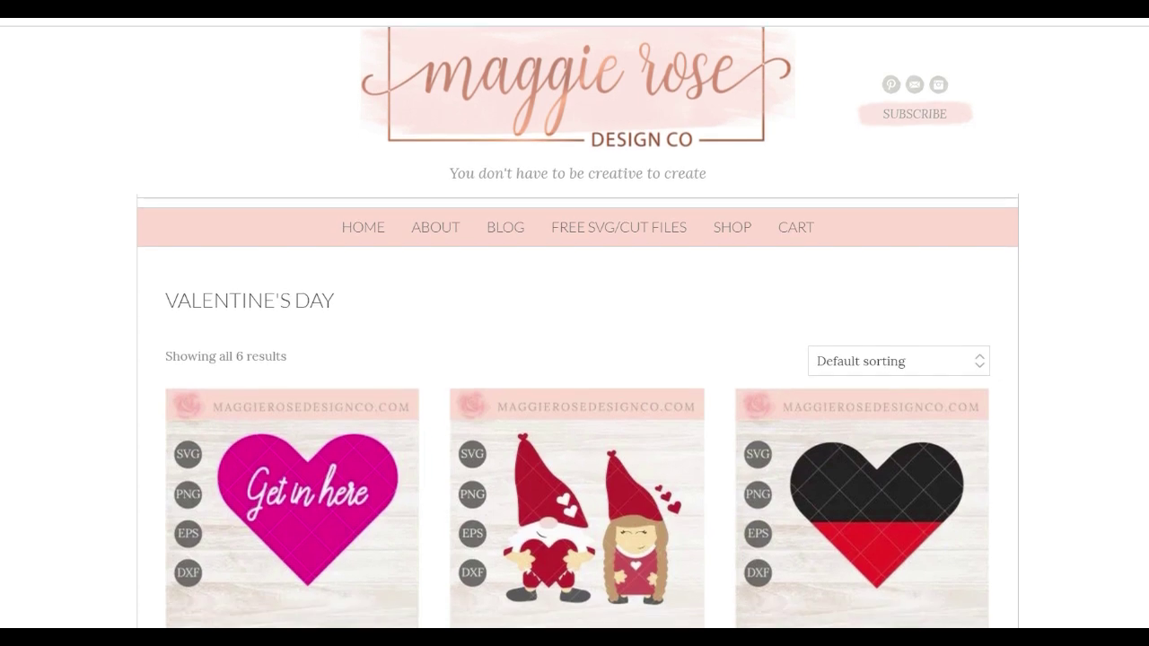
pyautogui.scroll(-3, 578, 359)
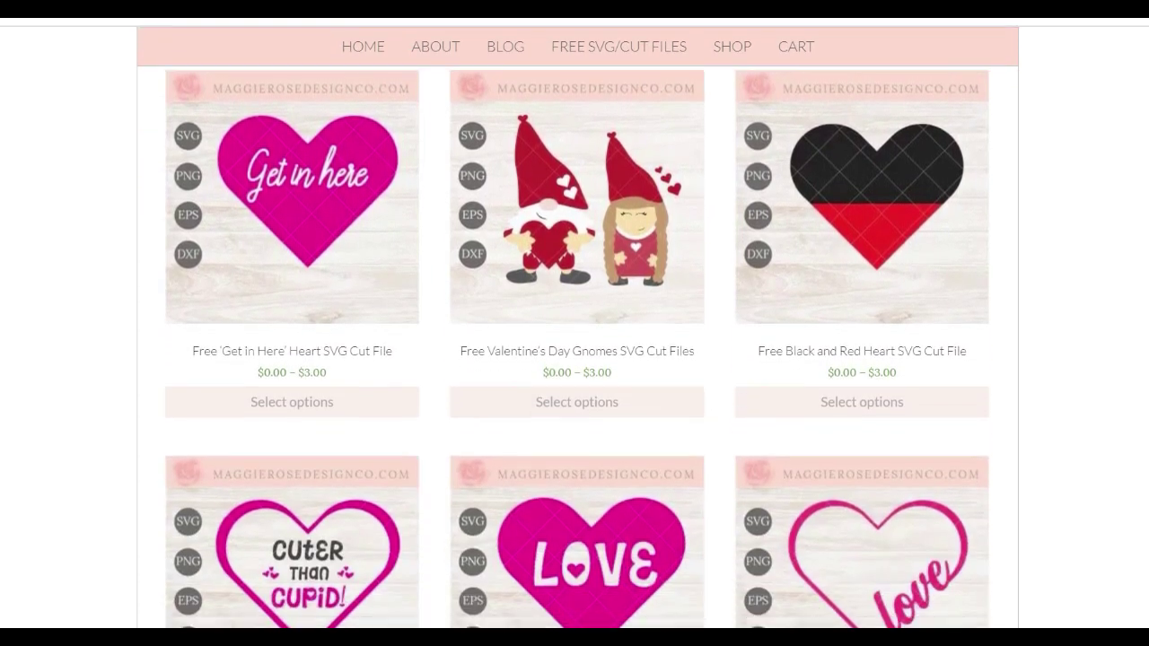
pyautogui.scroll(-2, 578, 359)
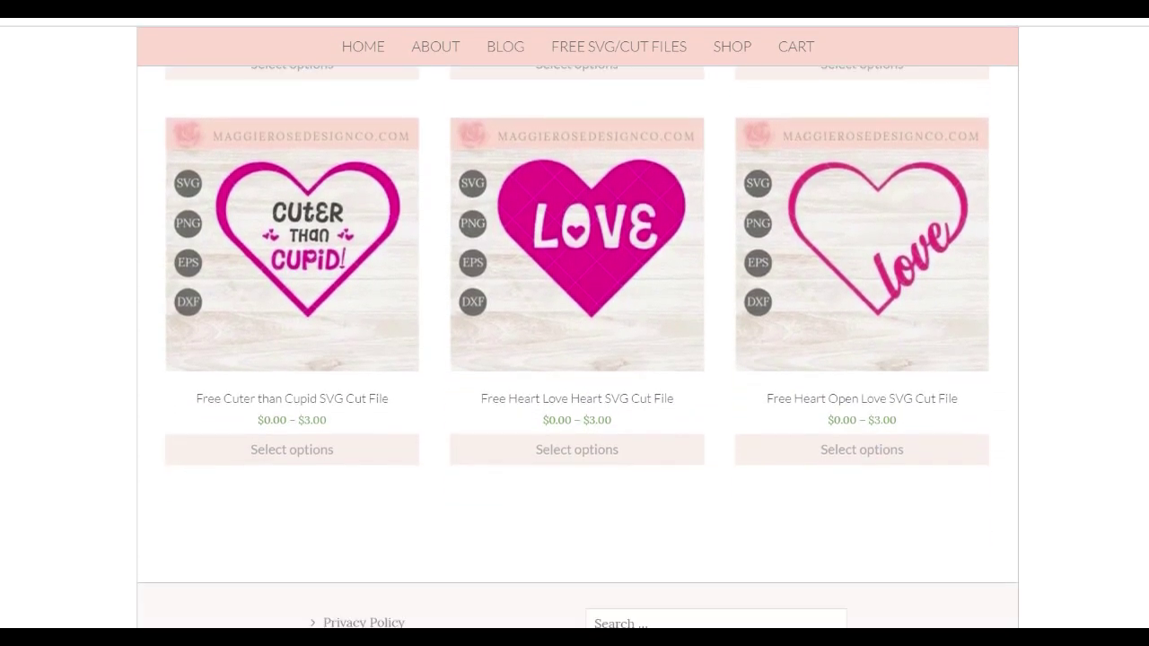
pyautogui.scroll(3, 578, 359)
pyautogui.scroll(2, 578, 359)
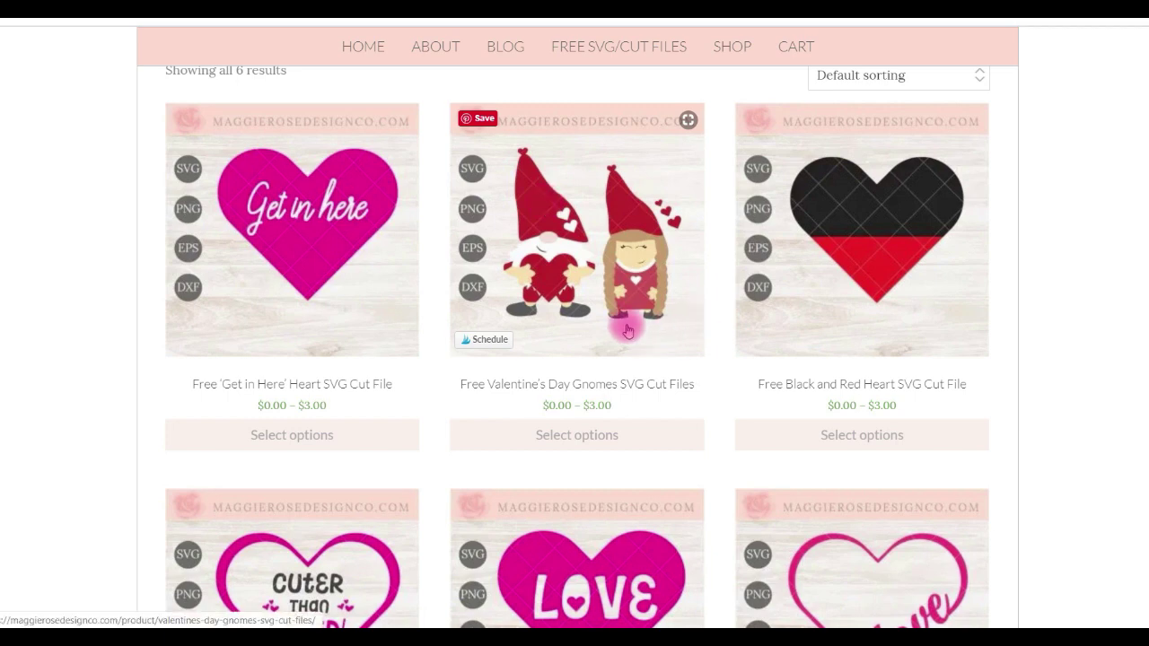
pyautogui.click(557, 439)
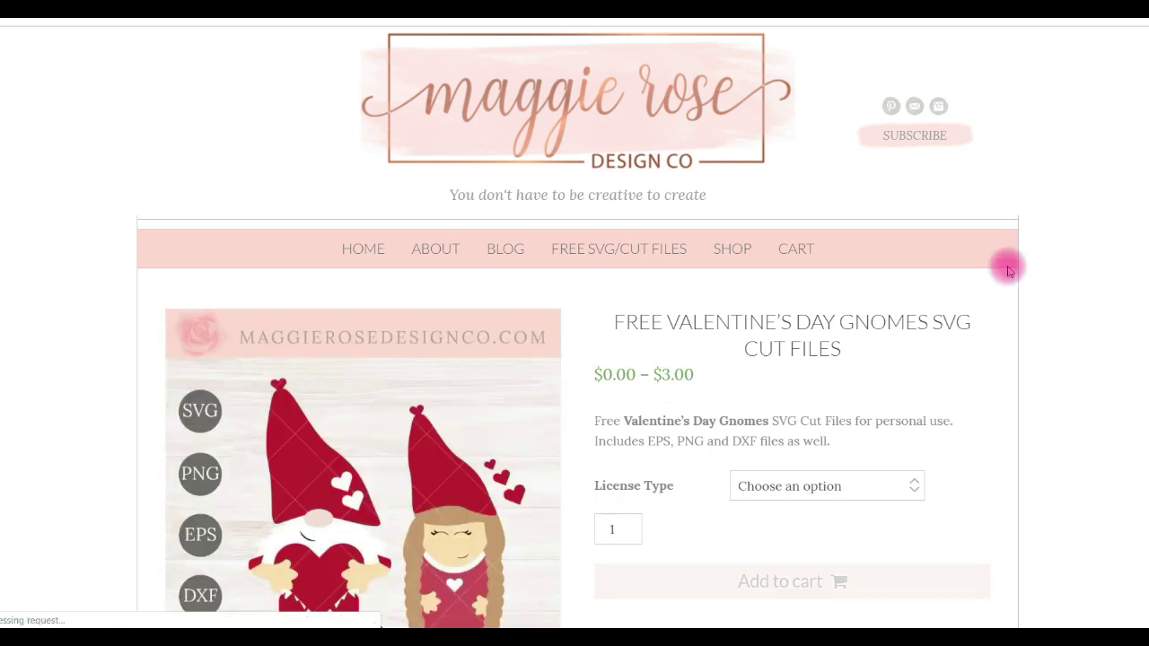
# Step: Choose Personal as the licence type for the gnome cut files
pyautogui.scroll(-2, 578, 360)
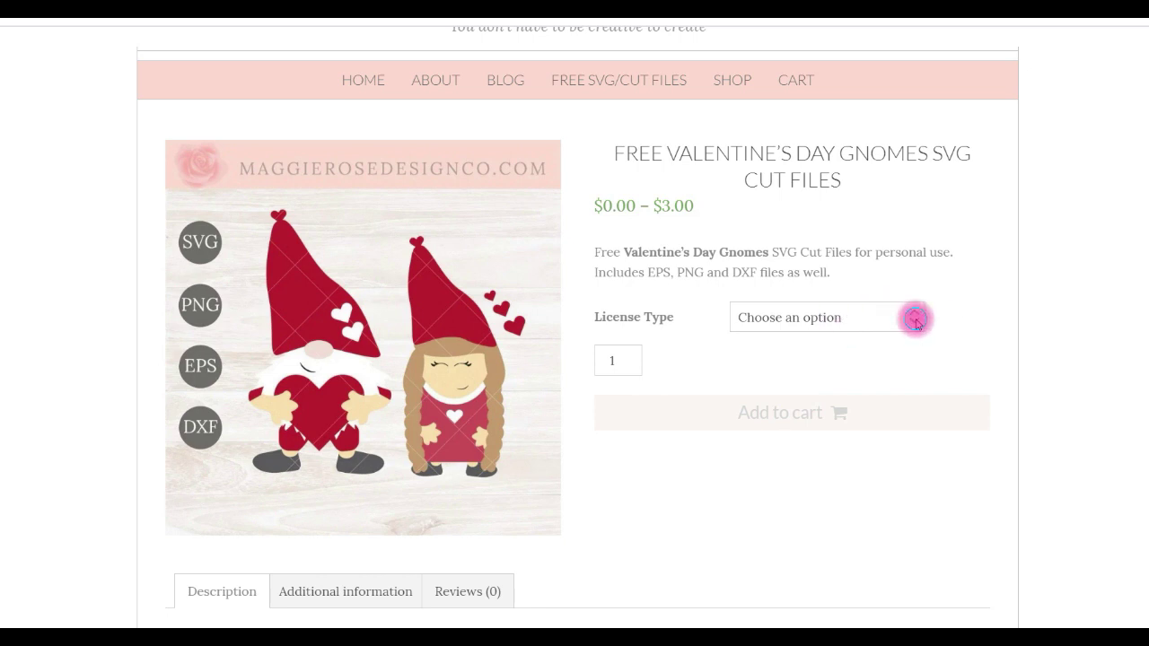
pyautogui.click(914, 319)
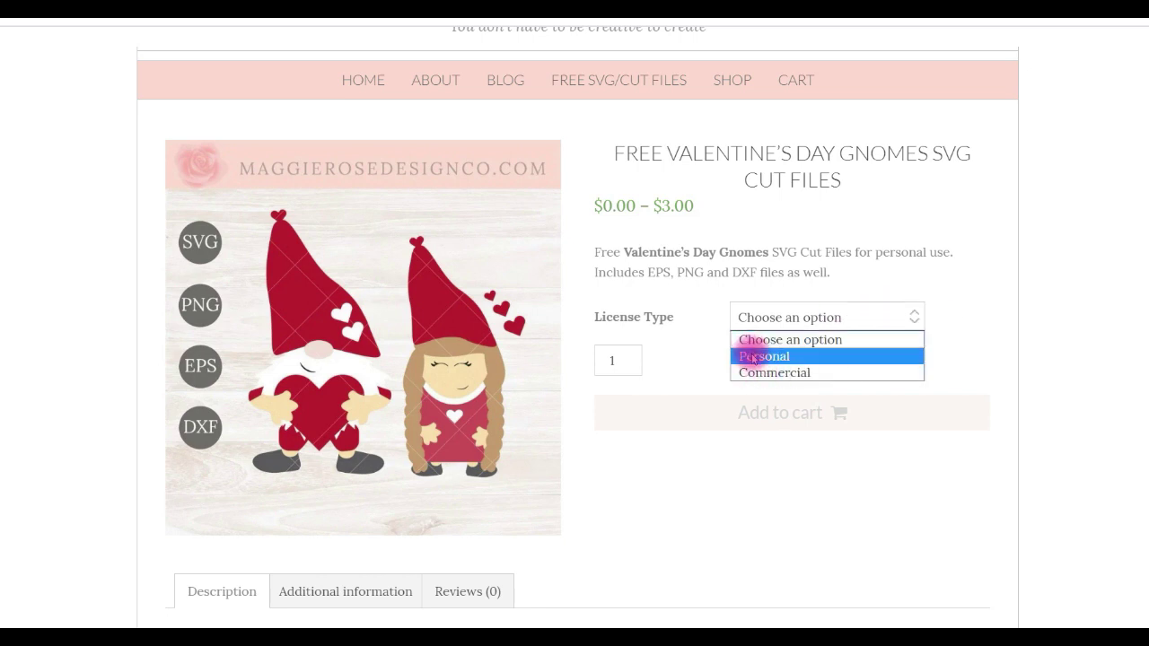
pyautogui.click(752, 357)
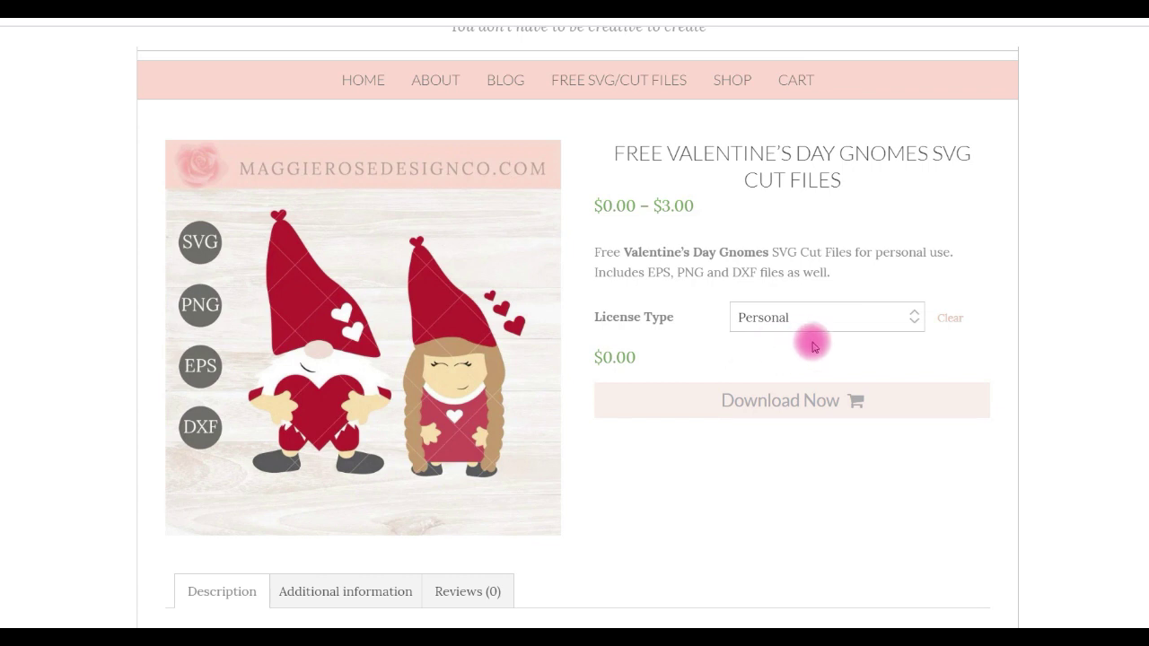
# Step: Download the gnome files for free, dismiss the email pop-up, and open the zip
pyautogui.click(797, 409)
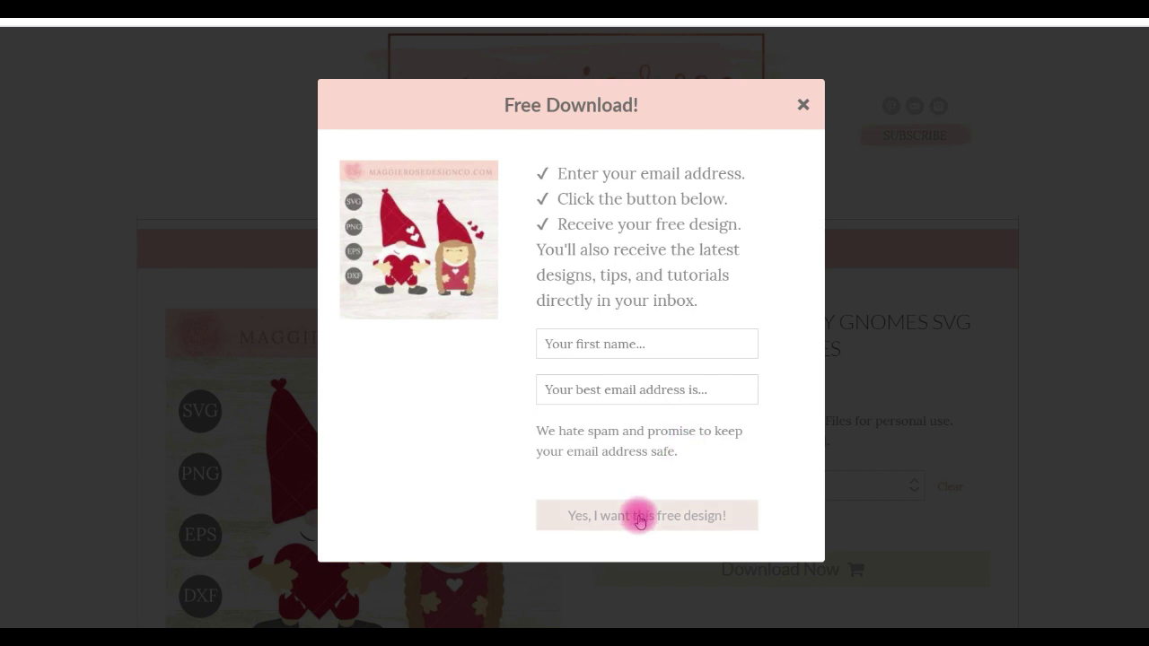
pyautogui.click(804, 106)
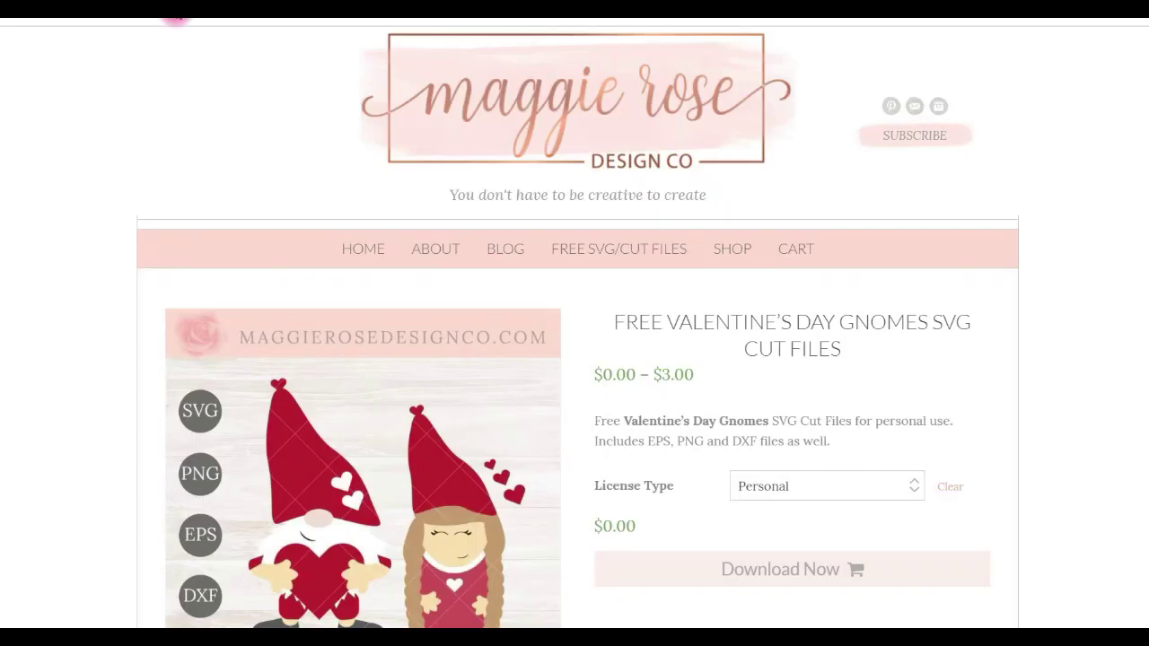
pyautogui.click(579, 620)
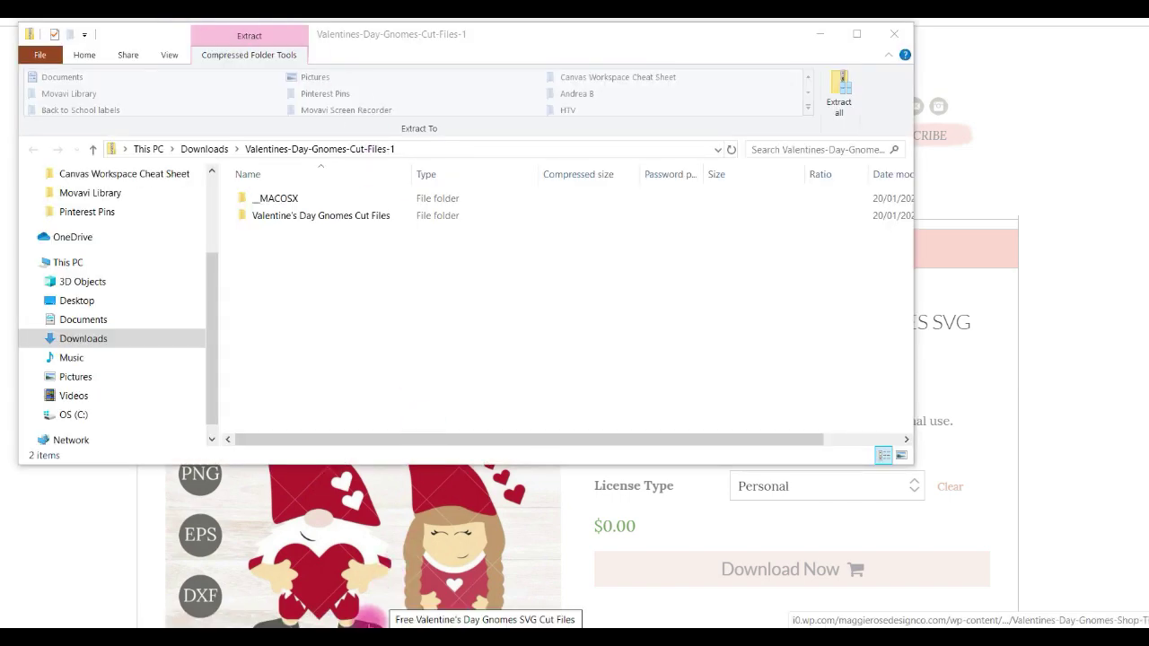
# Step: Bring the Valentines-Day-Gnomes-Cut-Files-1 zip window to the front and make it active
pyautogui.moveTo(373, 624)
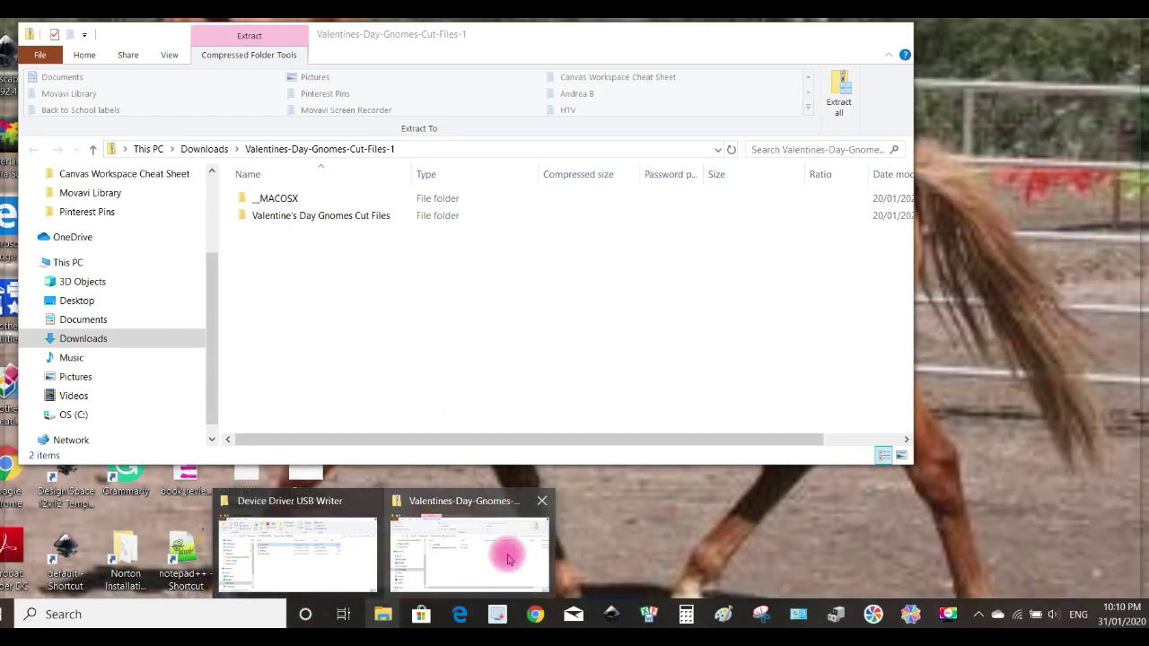
pyautogui.click(507, 558)
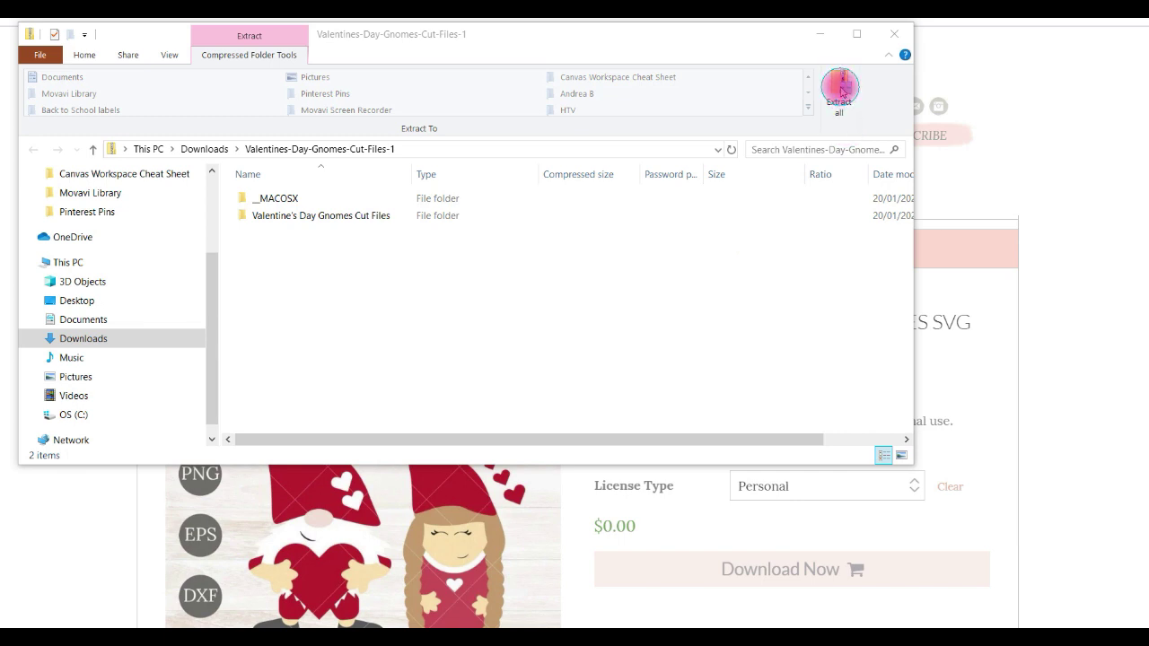
pyautogui.click(841, 90)
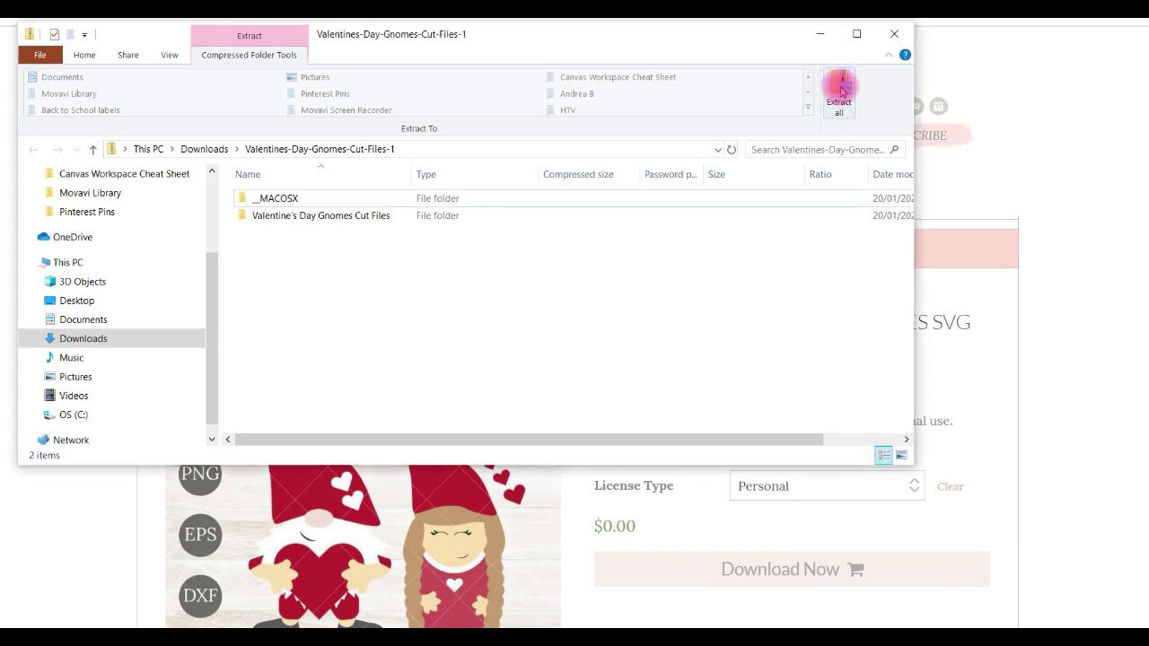
# Step: Extract the zip into Documents > Blogging > MaggieRoseDesigns, skipping files that already exist
pyautogui.click(842, 91)
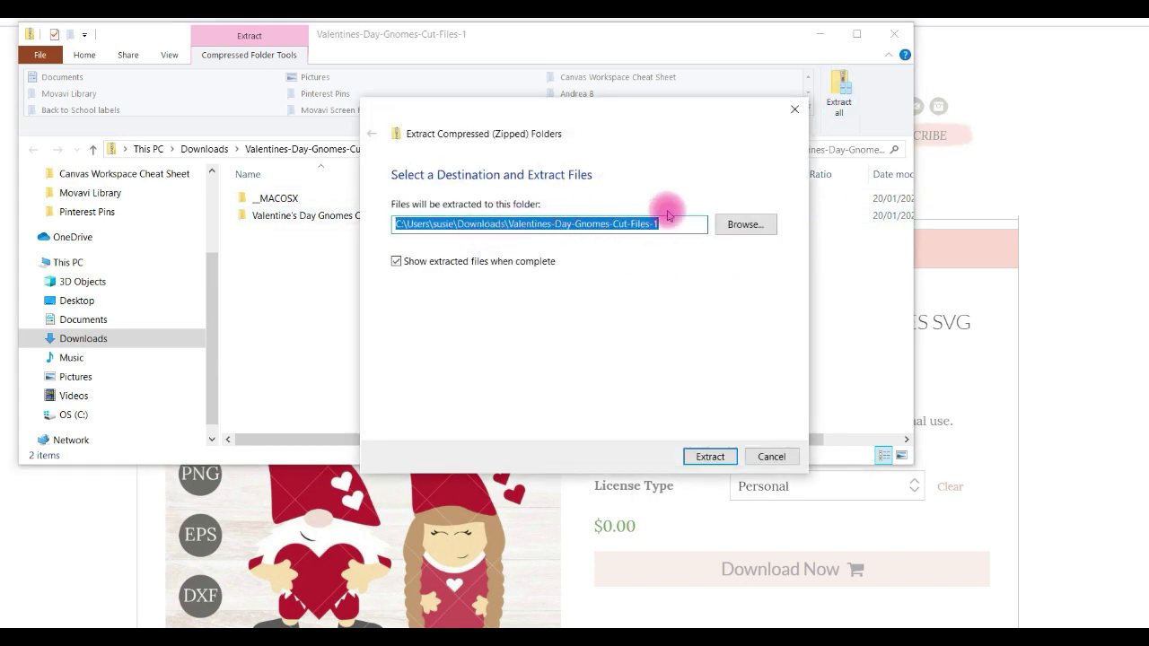
pyautogui.click(743, 227)
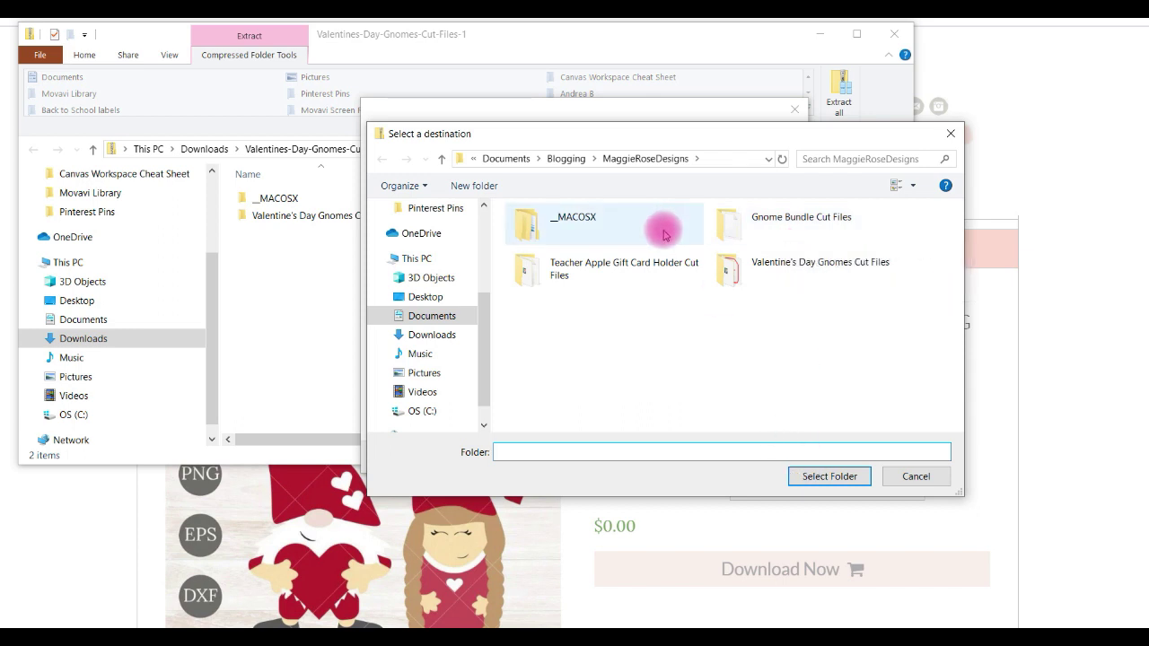
pyautogui.click(645, 159)
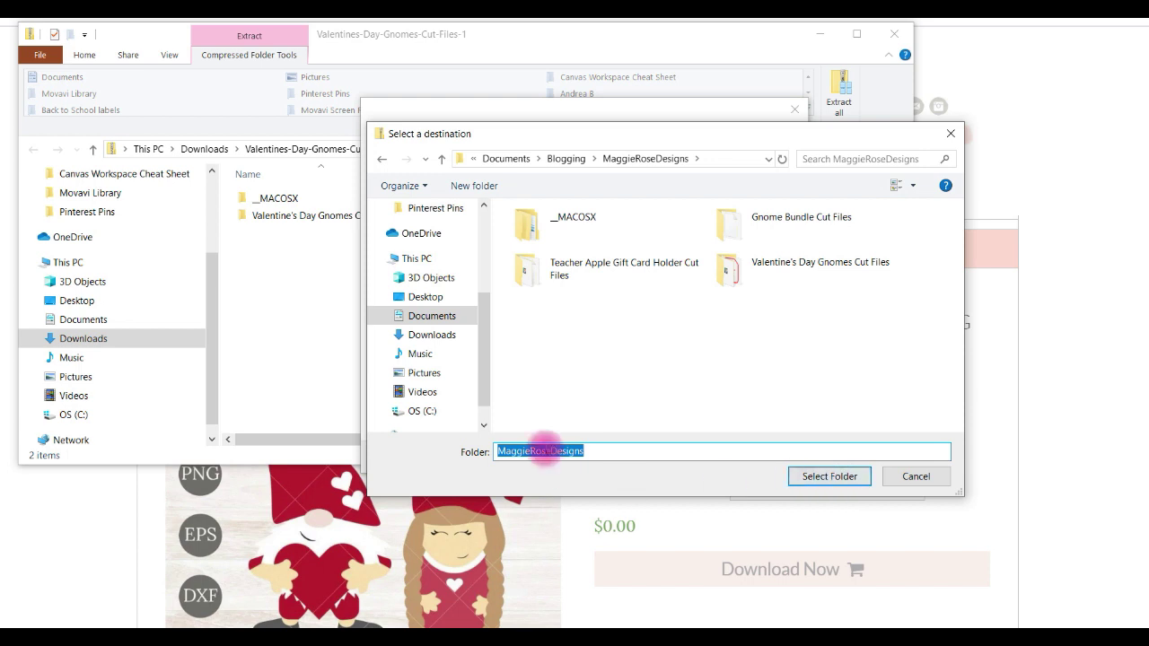
pyautogui.click(814, 478)
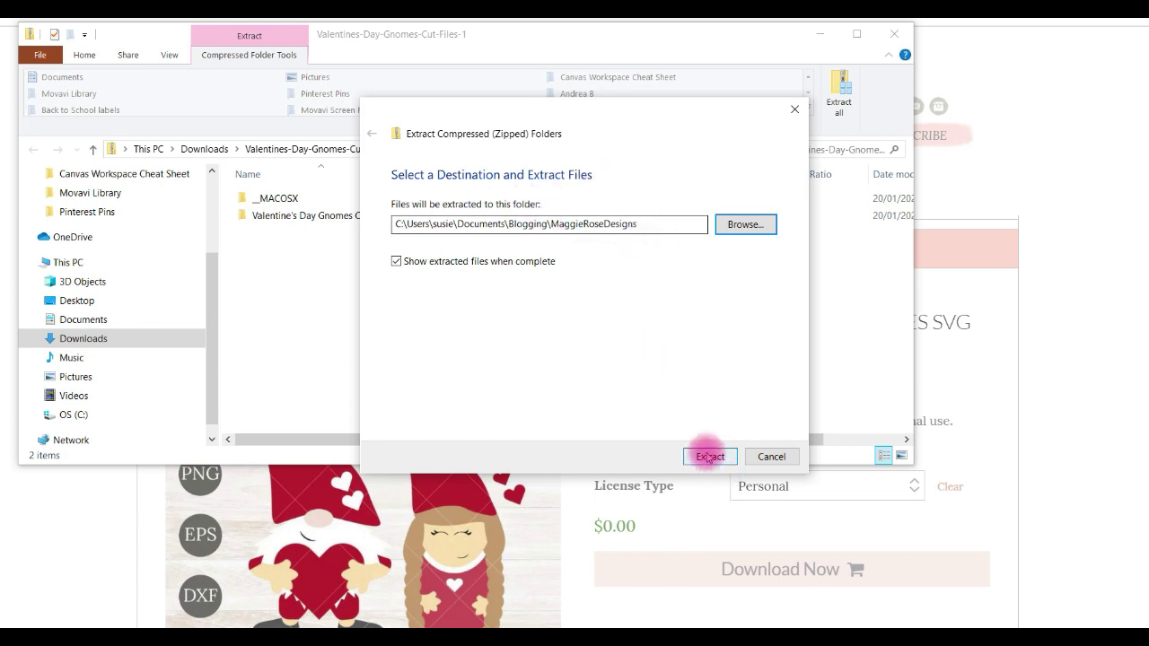
pyautogui.click(708, 457)
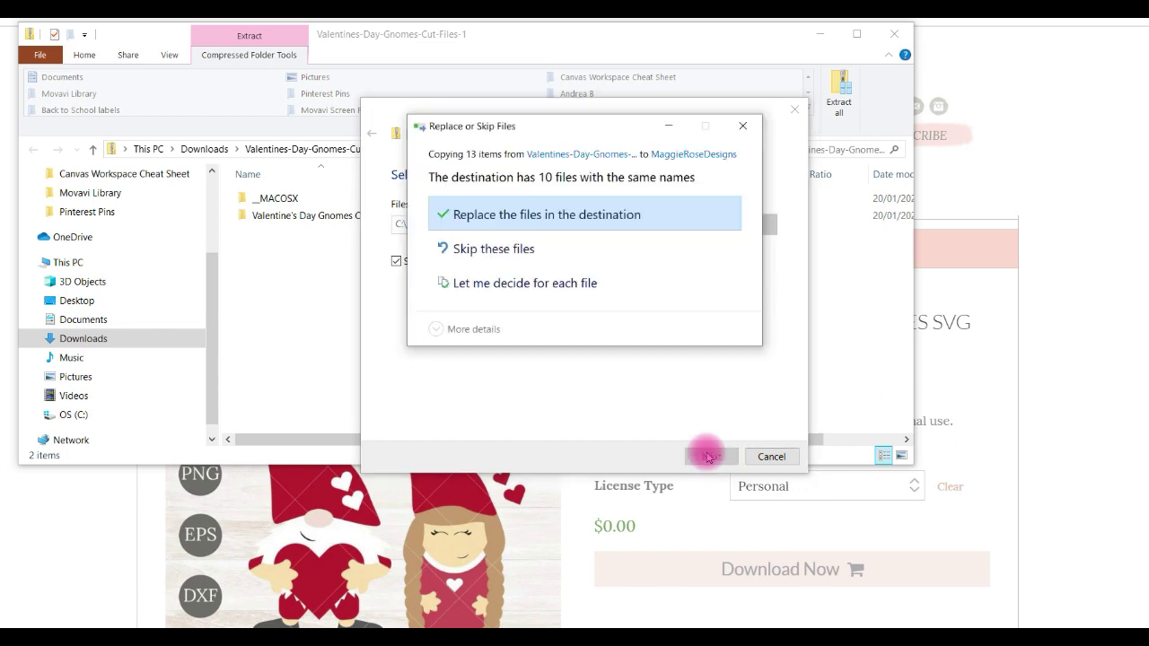
pyautogui.click(492, 257)
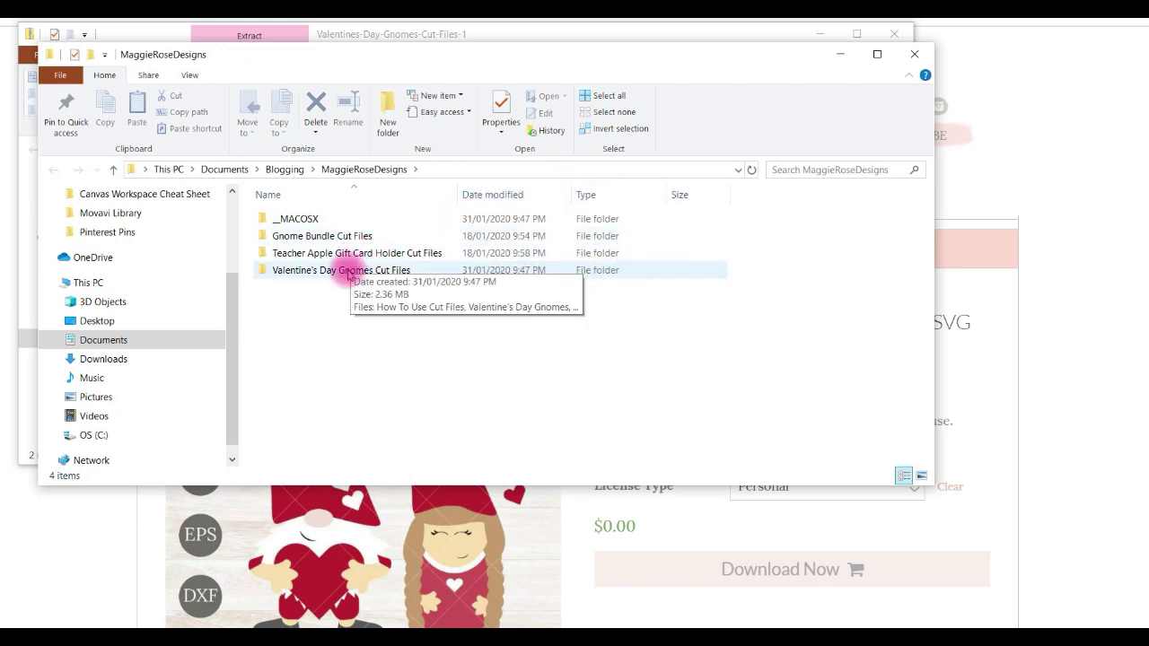
# Step: Check the extracted gnome folder, close both Explorer windows, and return to CanvasWorkspace
pyautogui.doubleClick(348, 272)
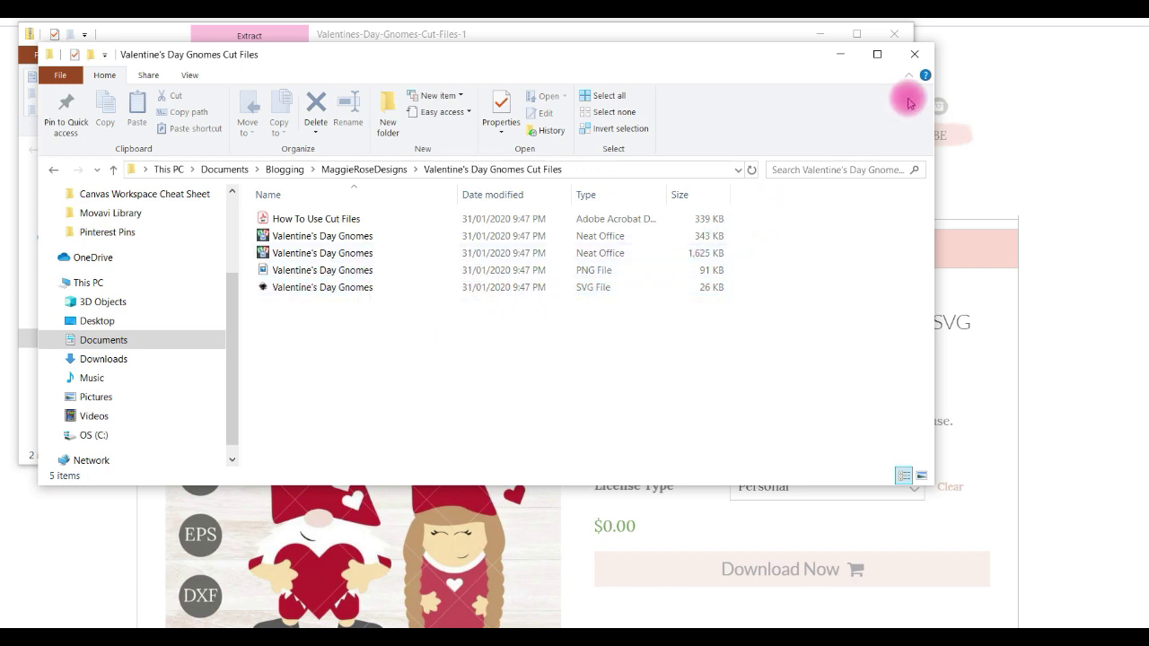
pyautogui.click(915, 54)
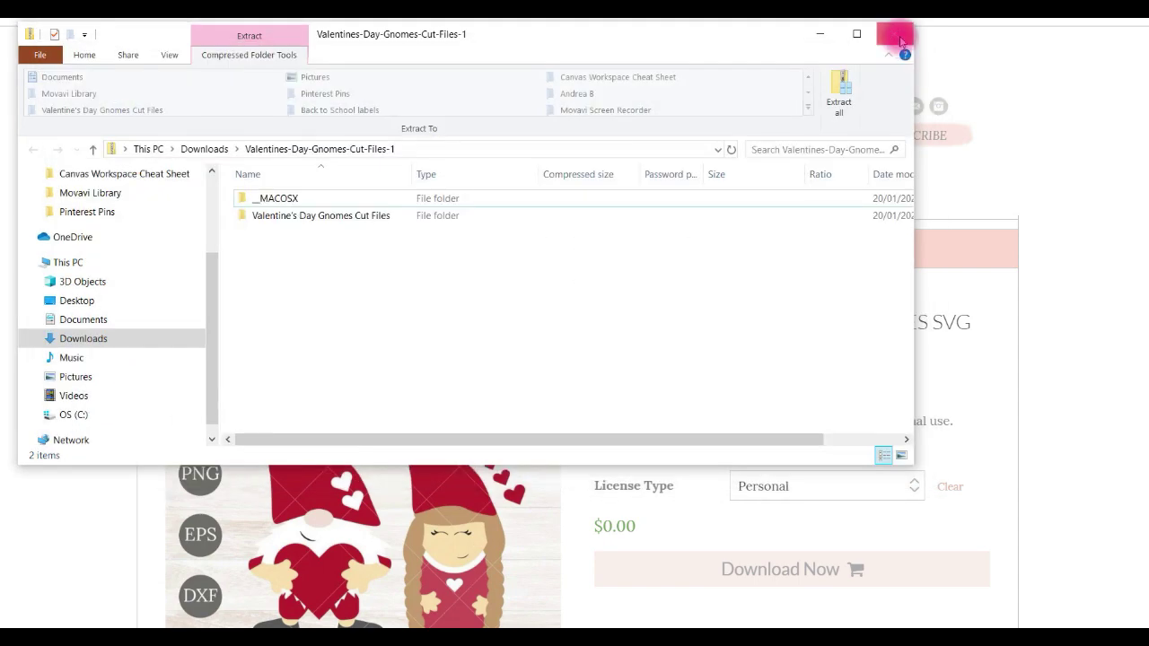
pyautogui.click(900, 41)
pyautogui.moveTo(588, 621)
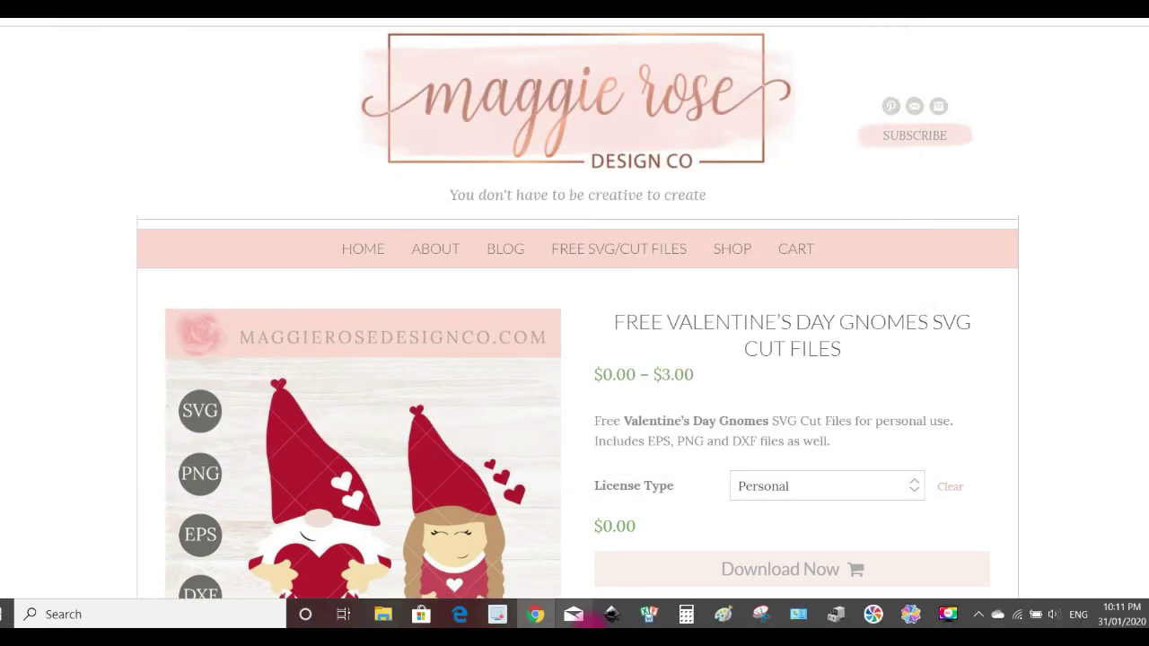
pyautogui.click(909, 614)
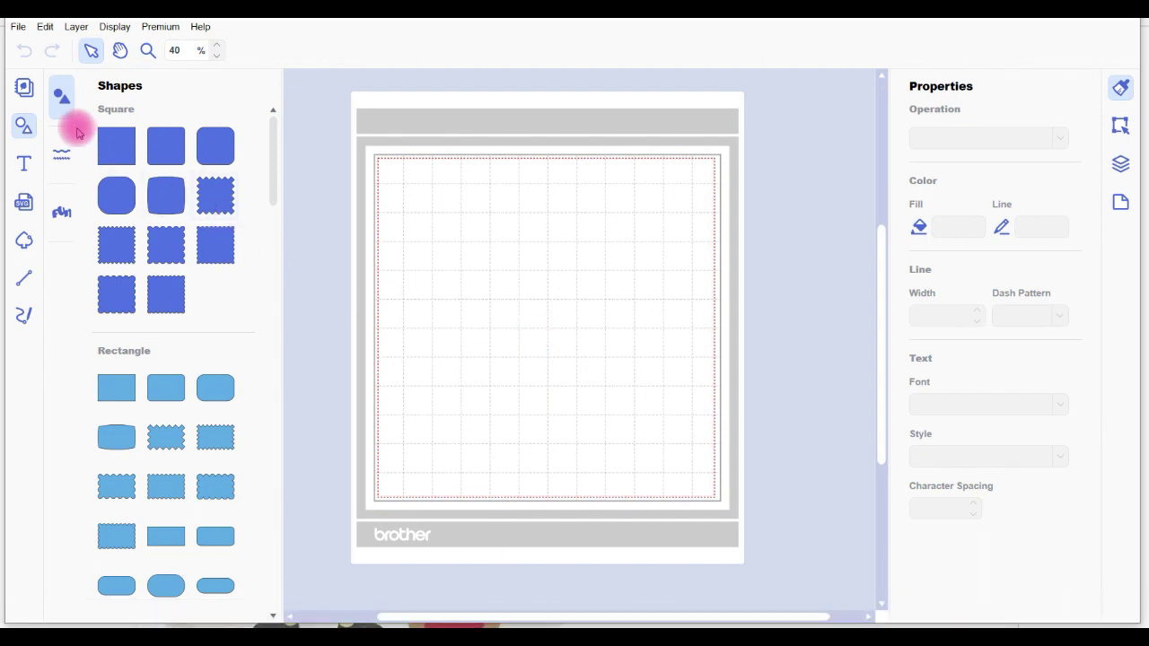
# Step: Import the second file from Blogging > MaggieRoseDesigns > Valentine's Day Gnomes Cut Files
pyautogui.click(19, 30)
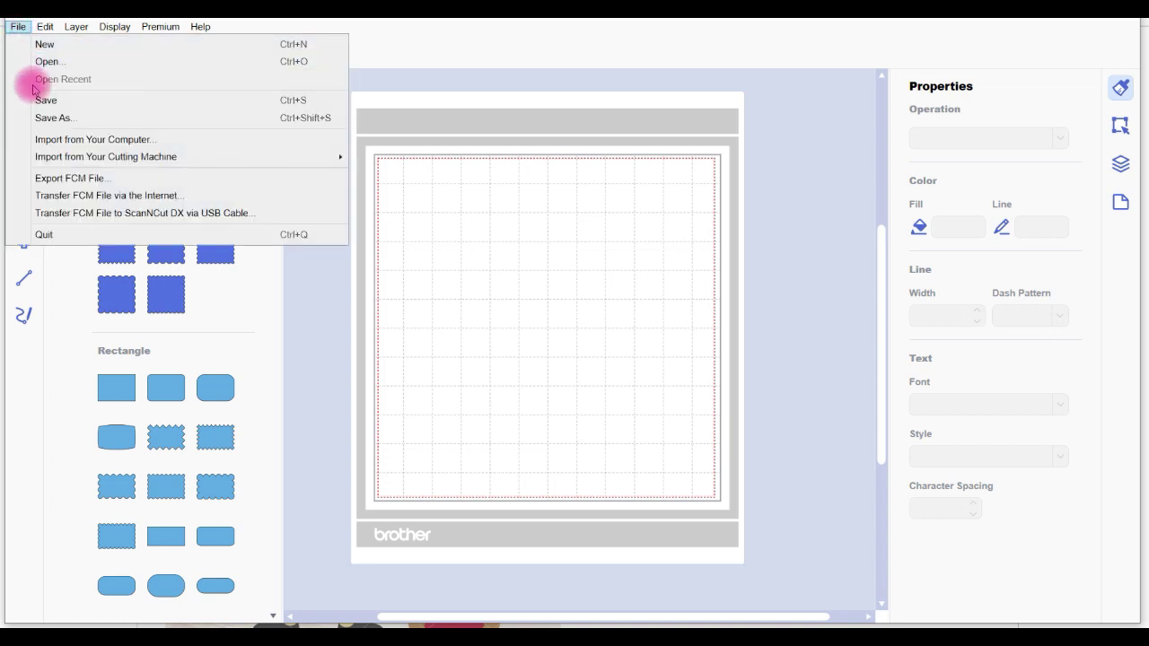
pyautogui.click(75, 140)
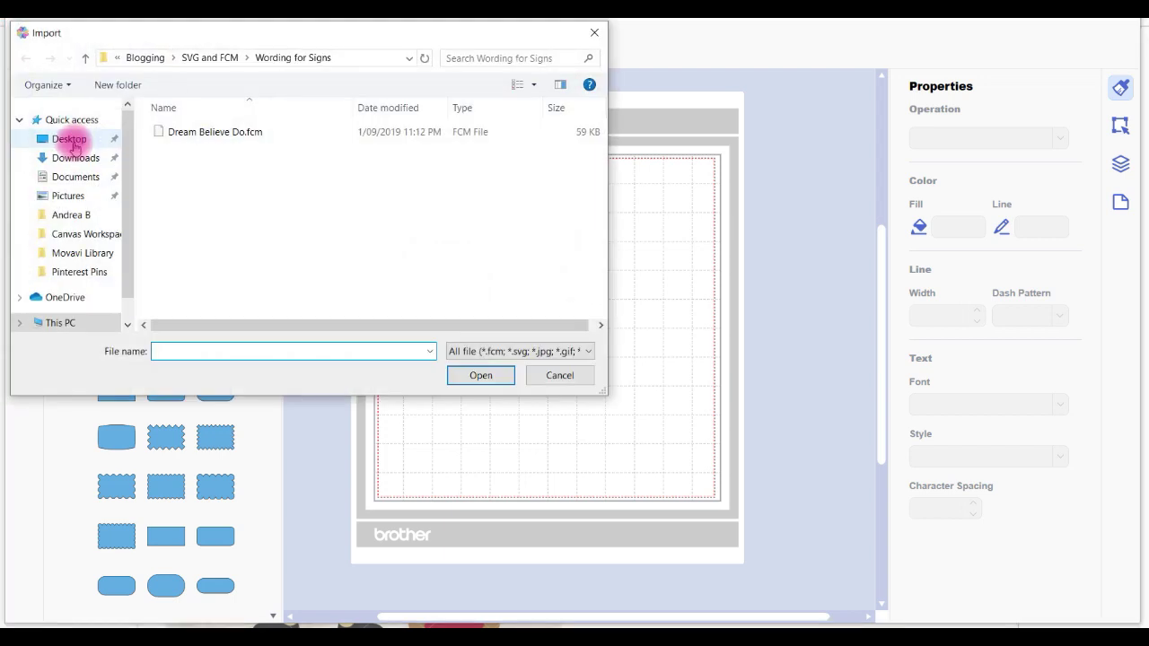
pyautogui.click(148, 59)
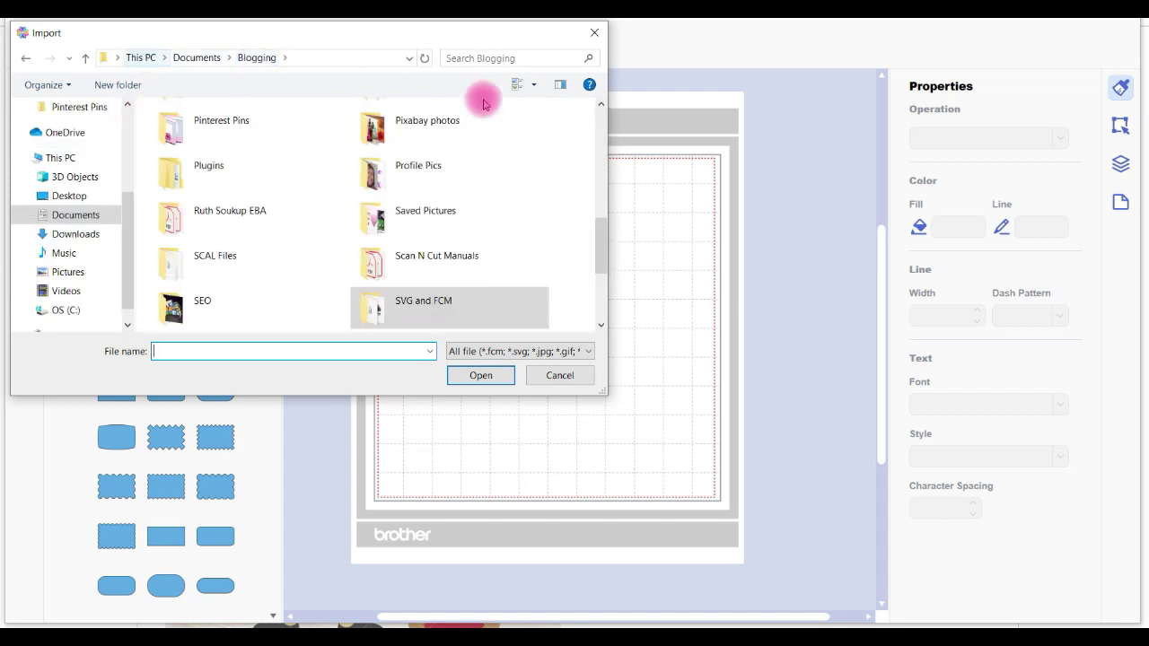
pyautogui.moveTo(601, 253); pyautogui.dragTo(585, 191)
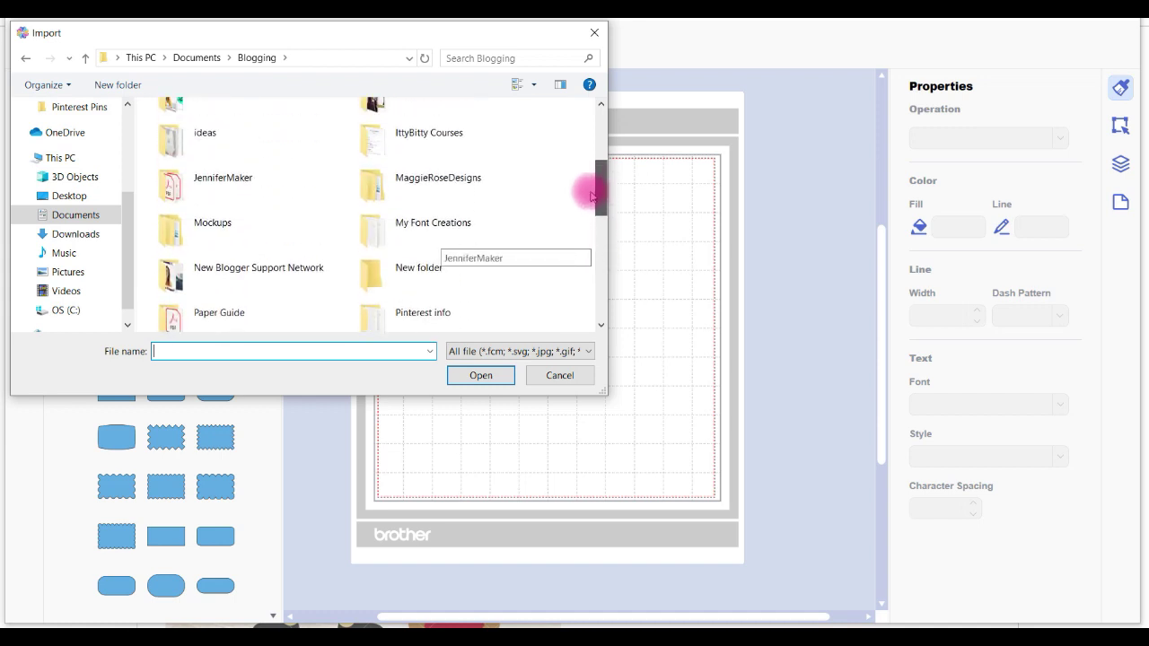
pyautogui.doubleClick(482, 189)
pyautogui.doubleClick(470, 167)
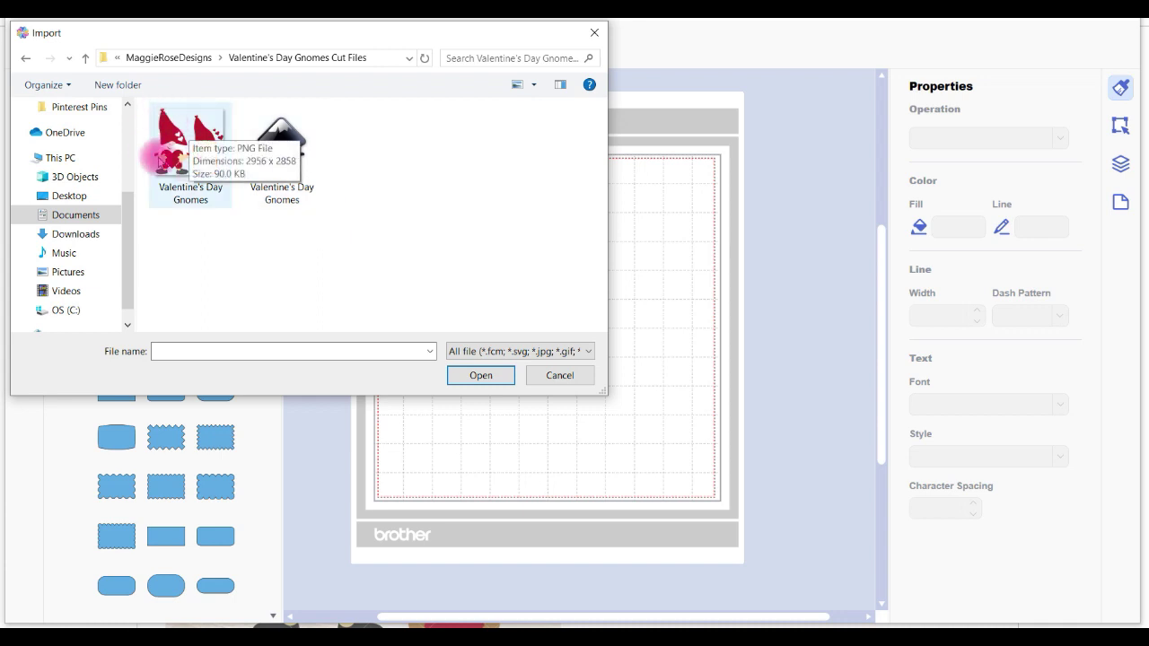
pyautogui.click(289, 145)
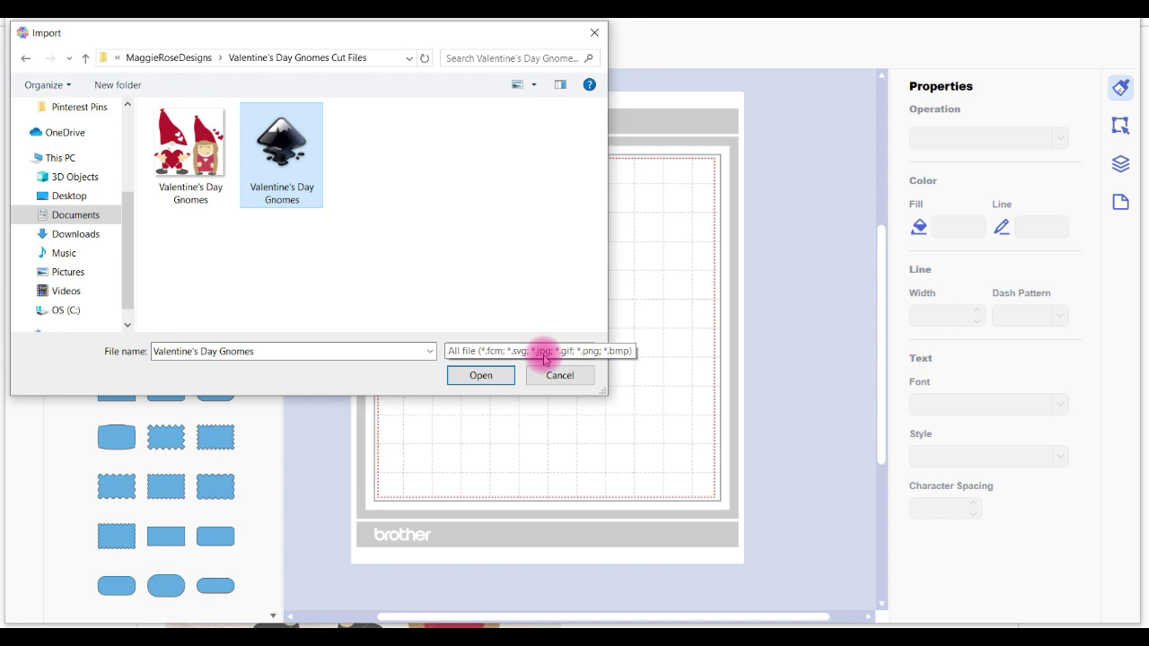
pyautogui.click(482, 375)
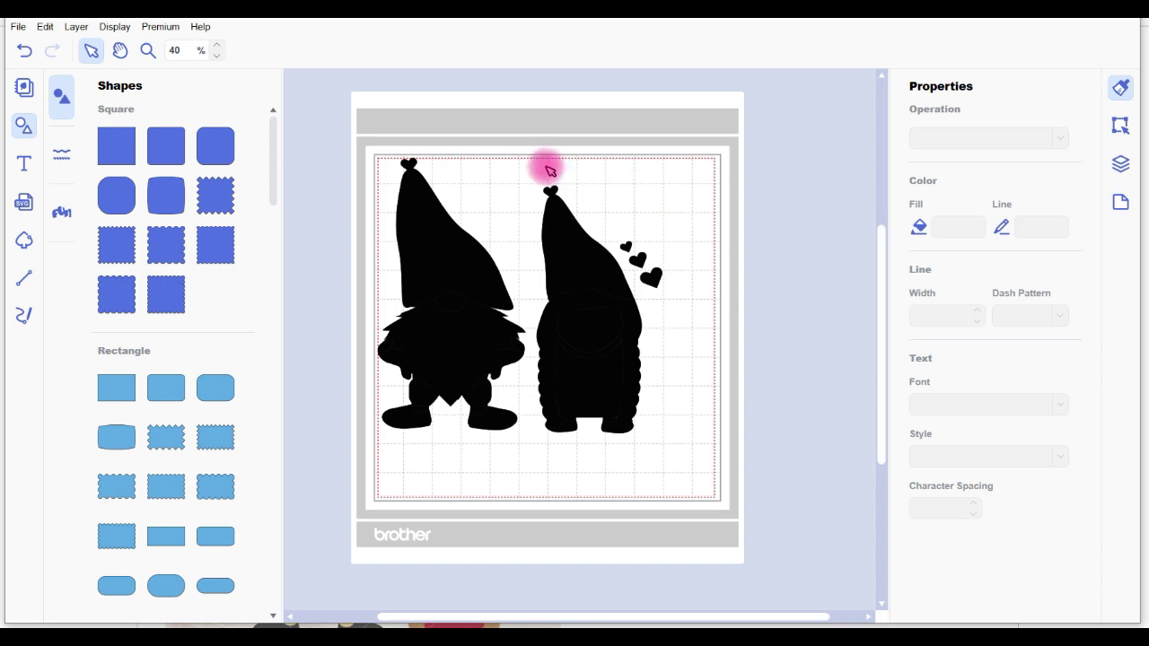
# Step: Select all parts of the right-hand gnome and delete it
pyautogui.moveTo(509, 170); pyautogui.dragTo(575, 284)
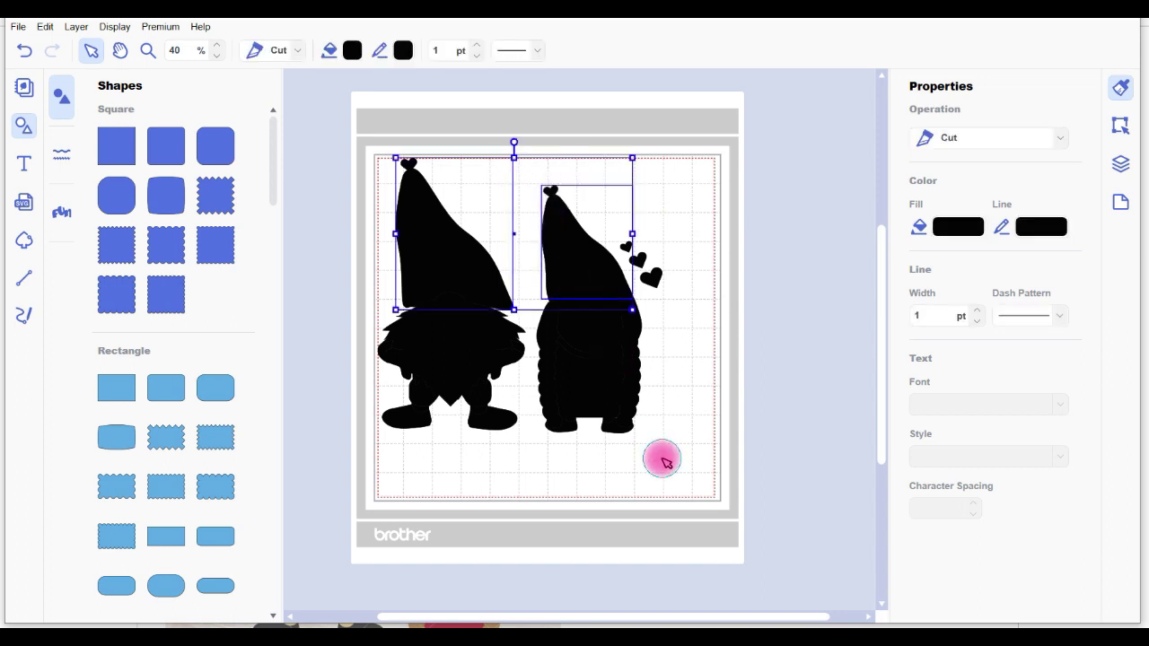
pyautogui.click(666, 462)
pyautogui.moveTo(662, 458); pyautogui.dragTo(568, 220)
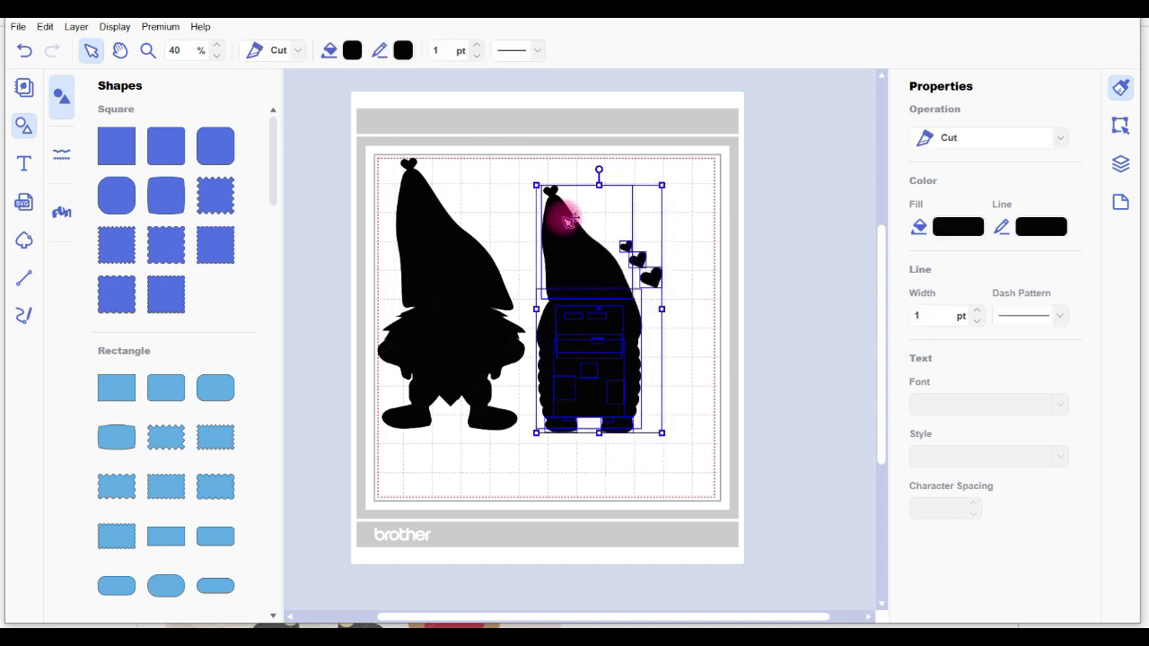
pyautogui.press('Delete')
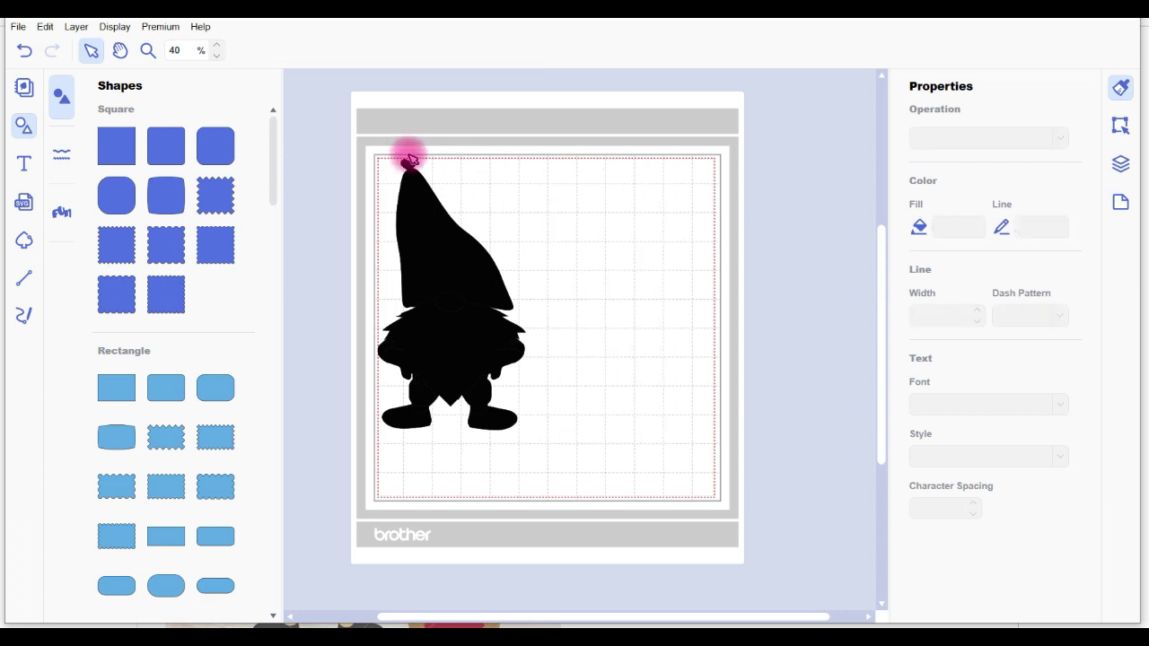
# Step: Select the remaining gnome and move it toward the centre of the mat
pyautogui.moveTo(374, 147); pyautogui.dragTo(510, 377)
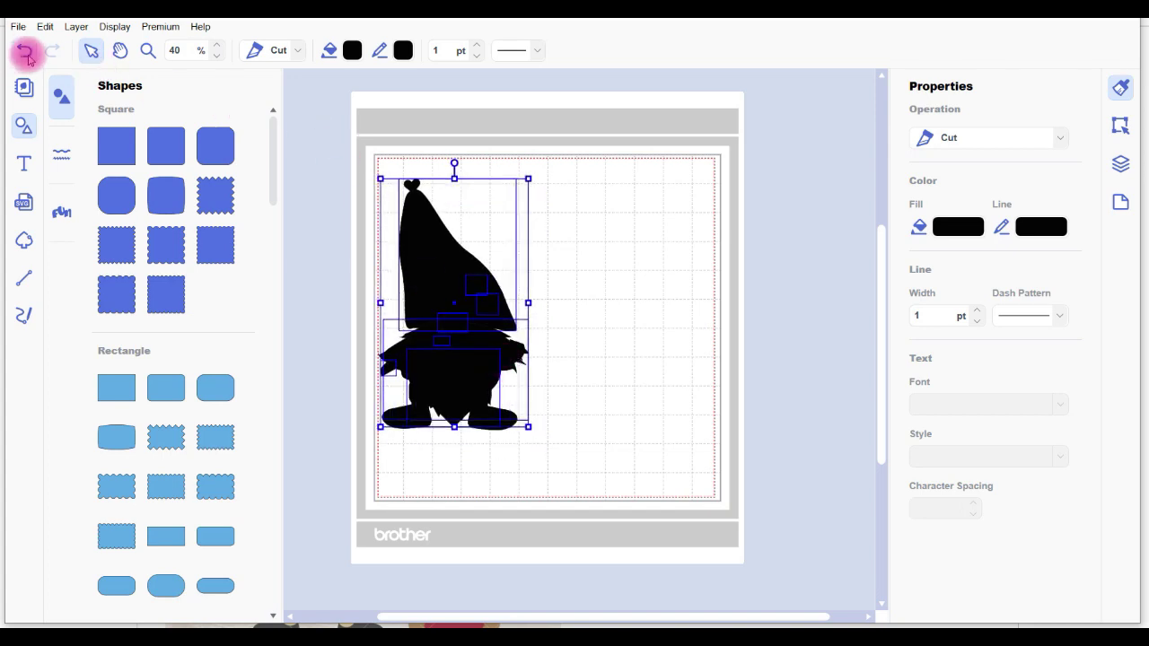
pyautogui.click(25, 54)
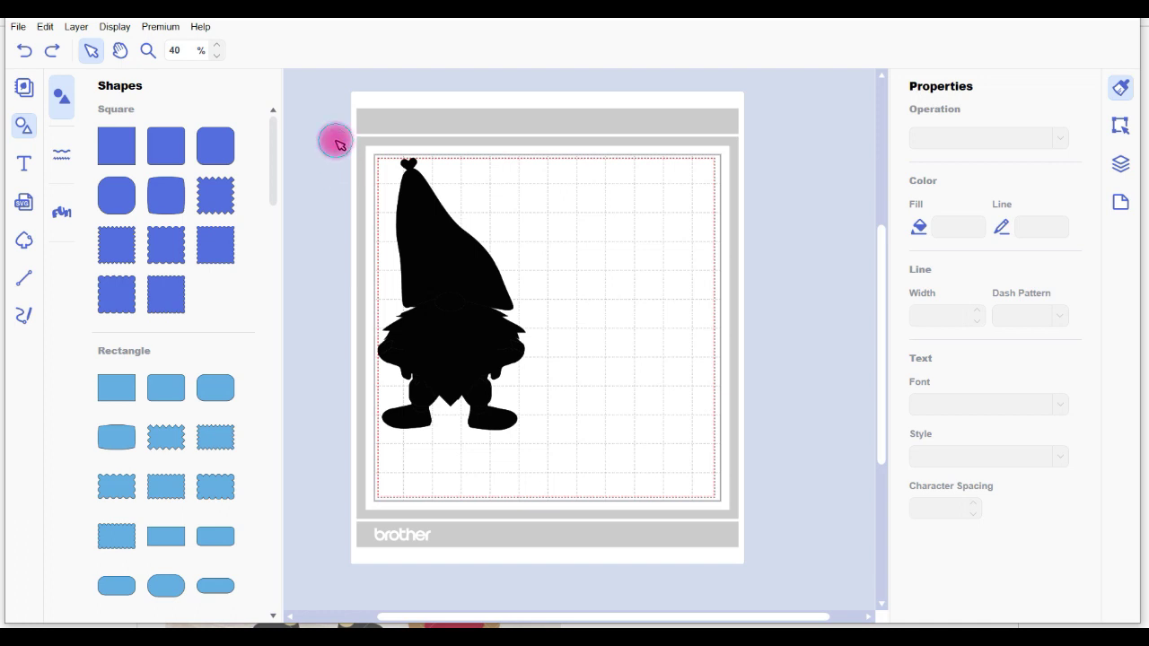
pyautogui.moveTo(336, 141); pyautogui.dragTo(548, 442)
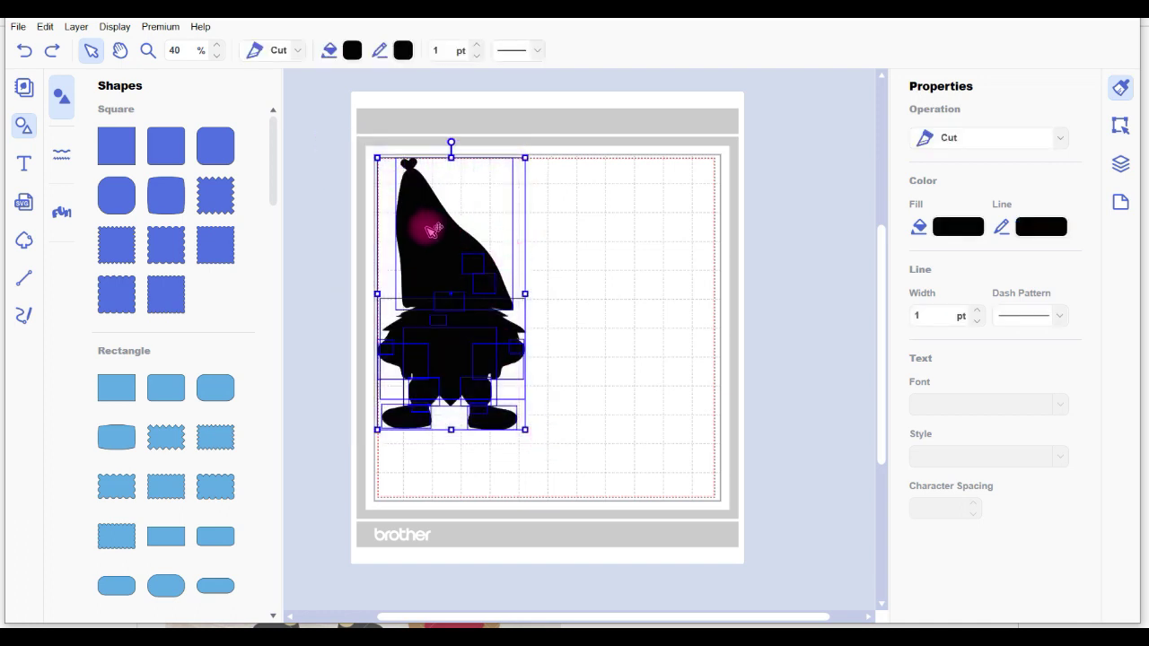
pyautogui.moveTo(436, 233); pyautogui.dragTo(526, 243)
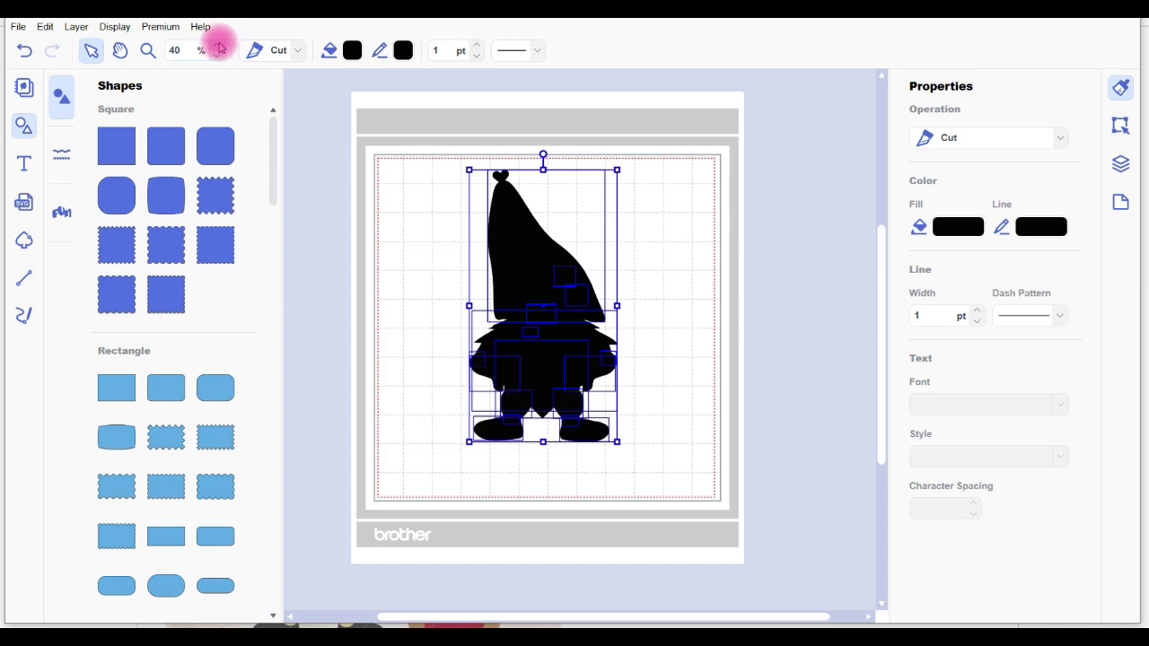
pyautogui.click(220, 46)
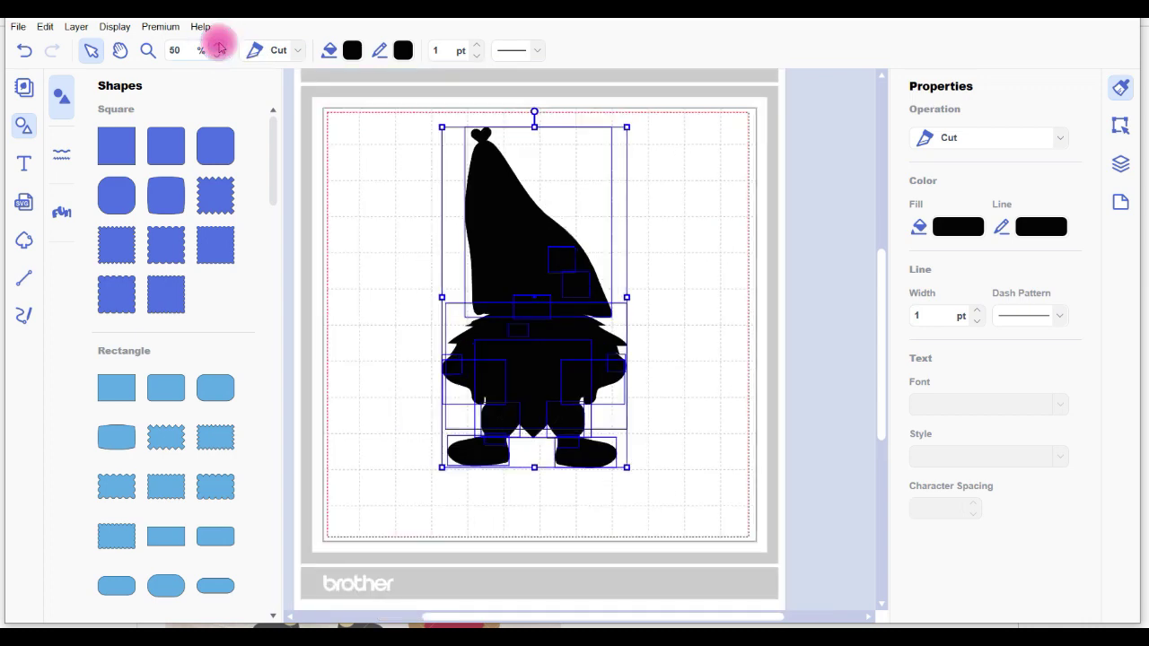
# Step: Zoom in and give the gnome a transparent fill so only outlines remain
pyautogui.click(219, 47)
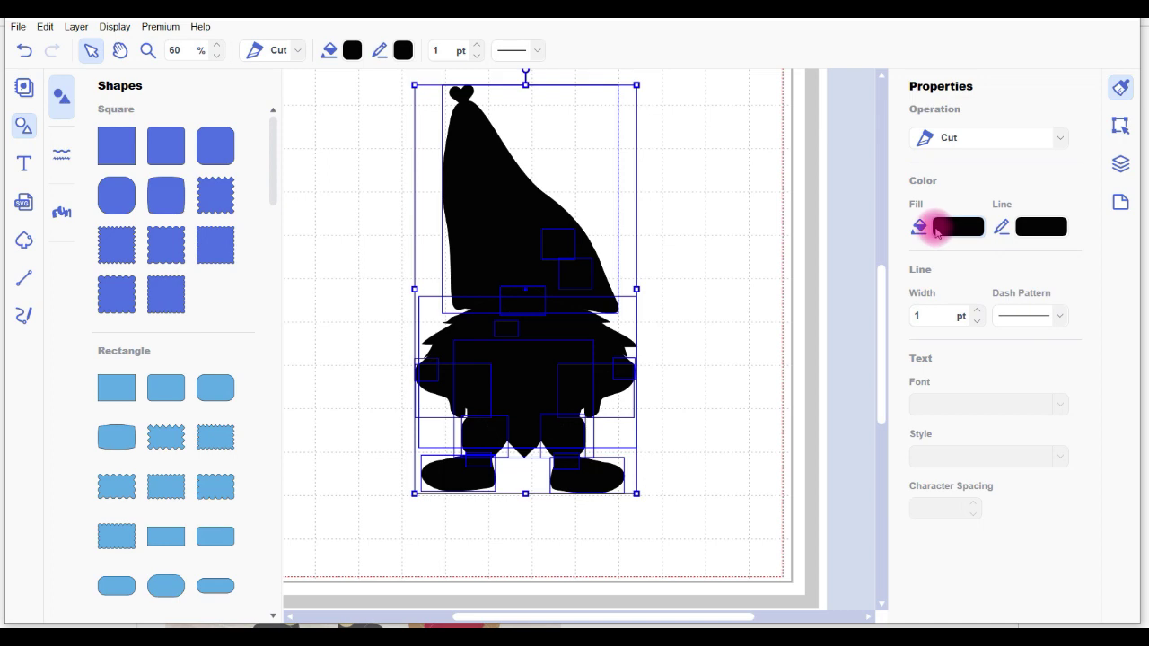
pyautogui.click(936, 232)
pyautogui.click(355, 226)
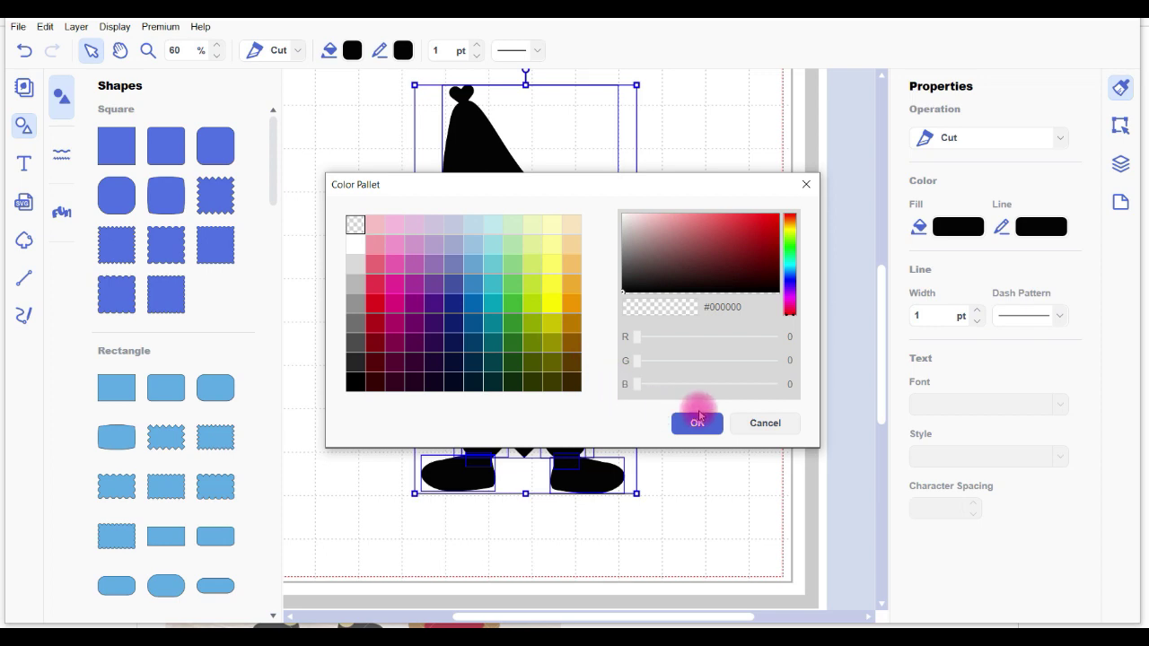
pyautogui.click(699, 420)
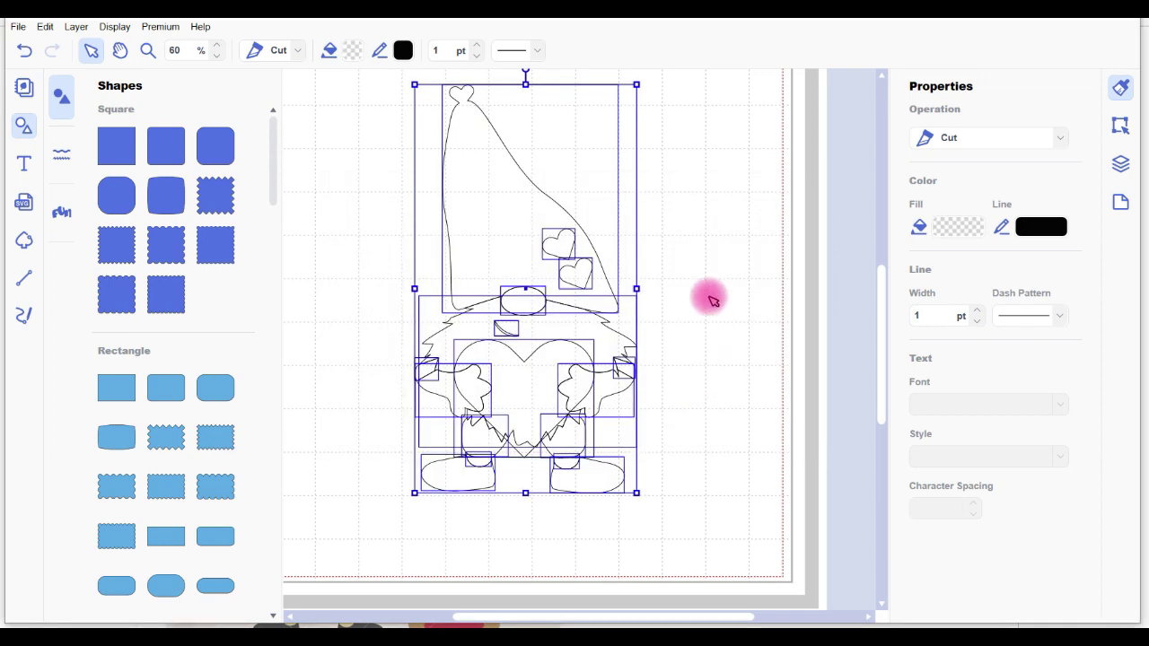
pyautogui.click(712, 300)
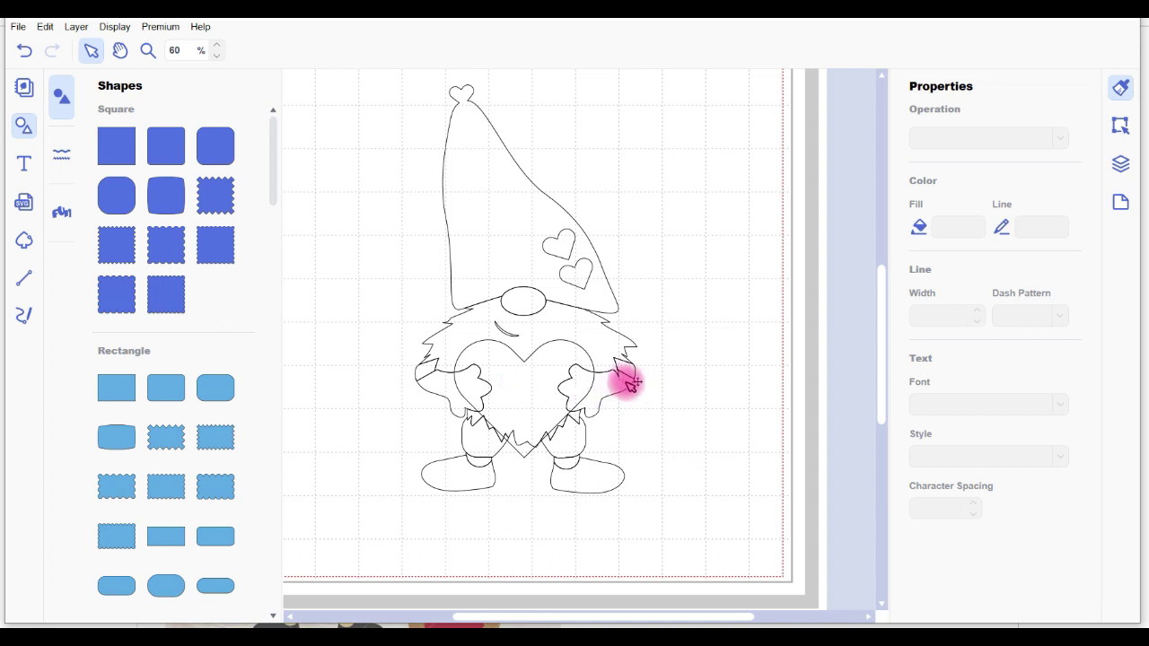
# Step: Fill the gnome's hat red and its beard and body white
pyautogui.click(498, 232)
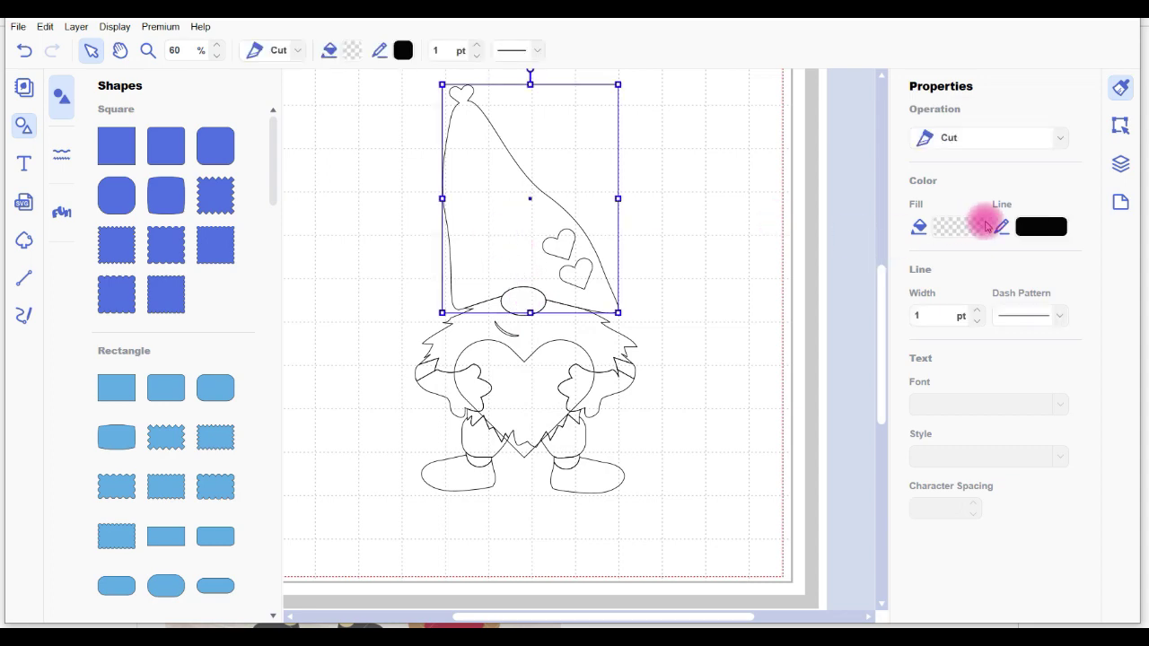
pyautogui.click(944, 228)
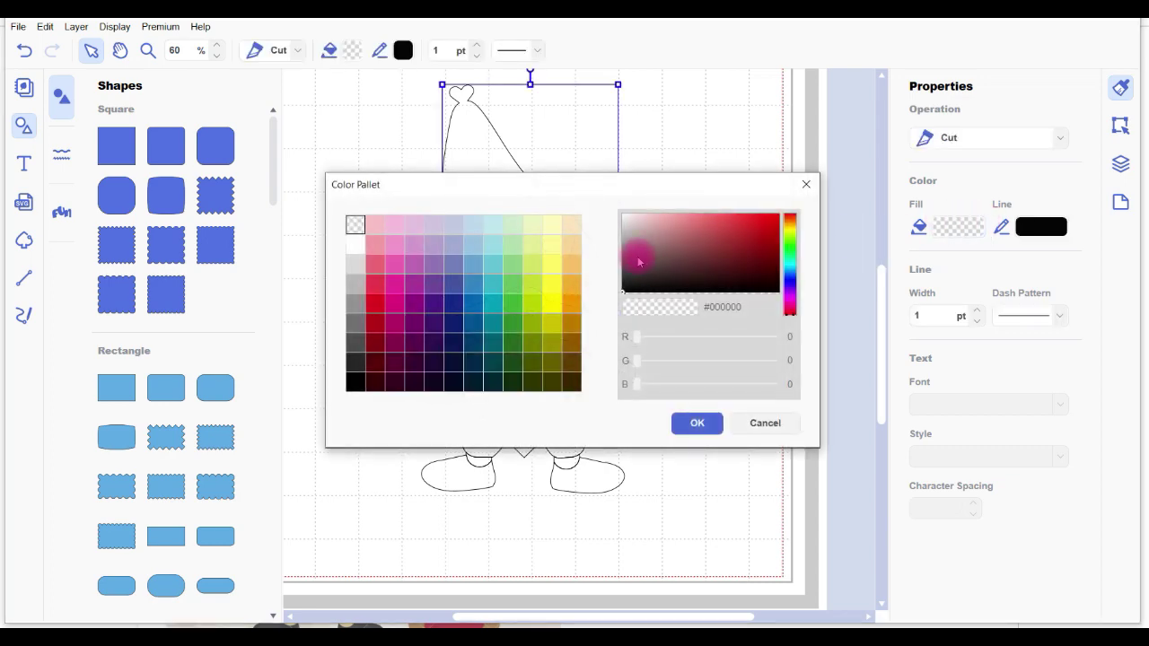
pyautogui.click(374, 285)
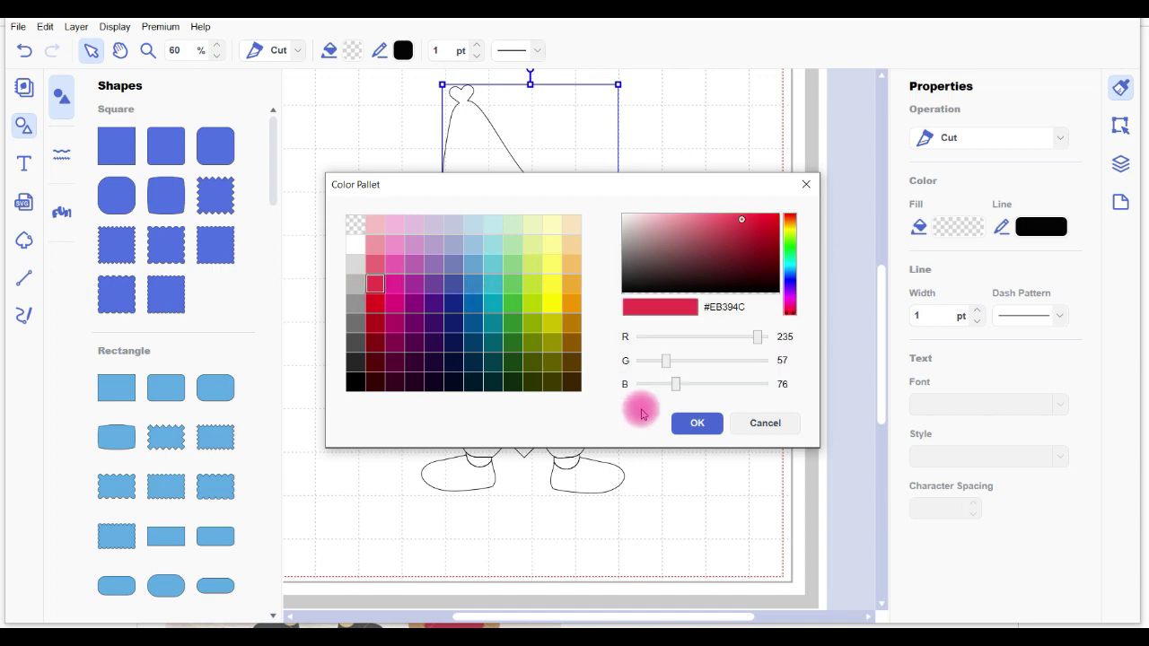
pyautogui.click(698, 425)
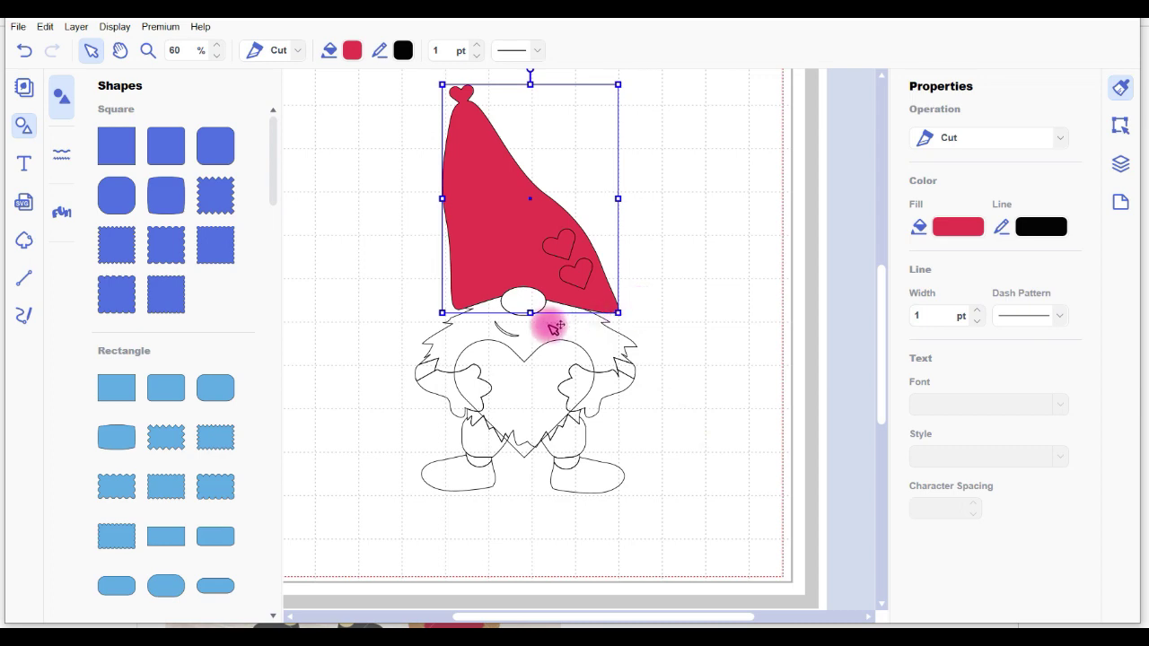
pyautogui.click(554, 327)
pyautogui.click(941, 223)
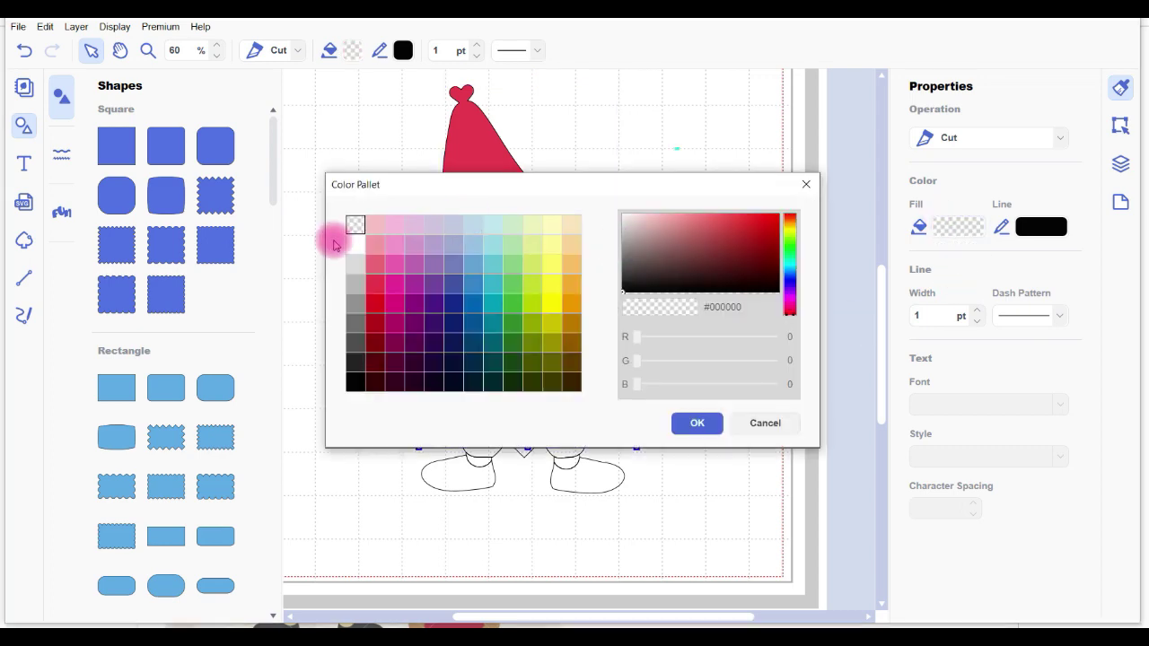
pyautogui.click(356, 244)
pyautogui.click(698, 422)
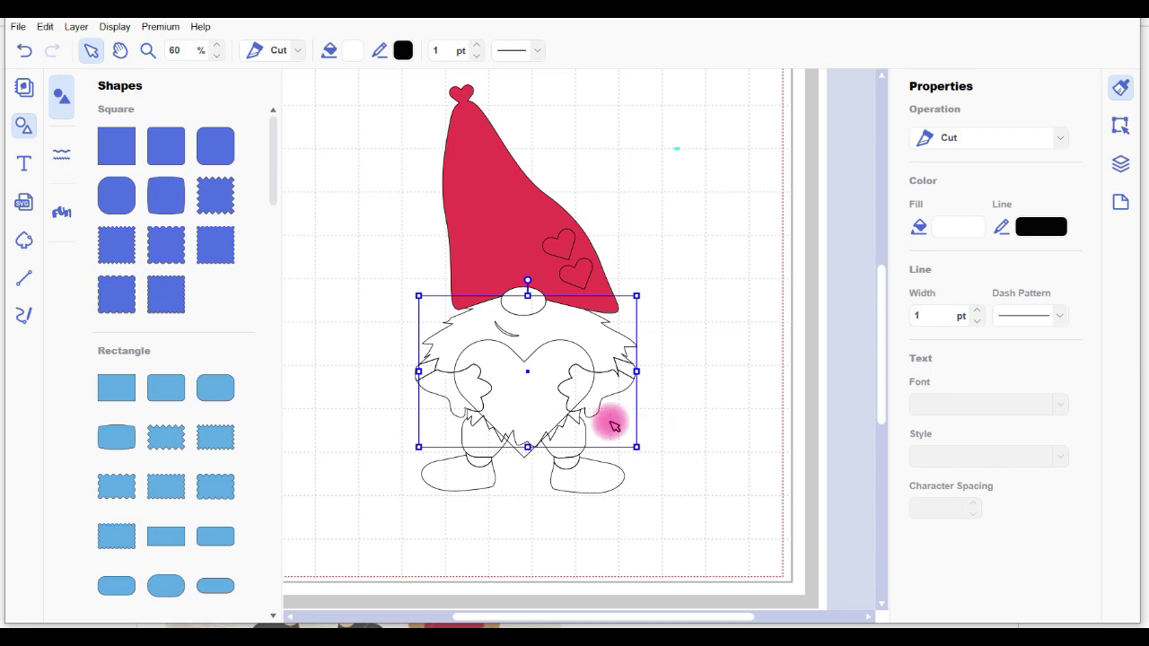
# Step: Fill the heart crimson and the right hand beige #FCE5BF, then select the nose and left hand
pyautogui.click(534, 392)
pyautogui.click(940, 226)
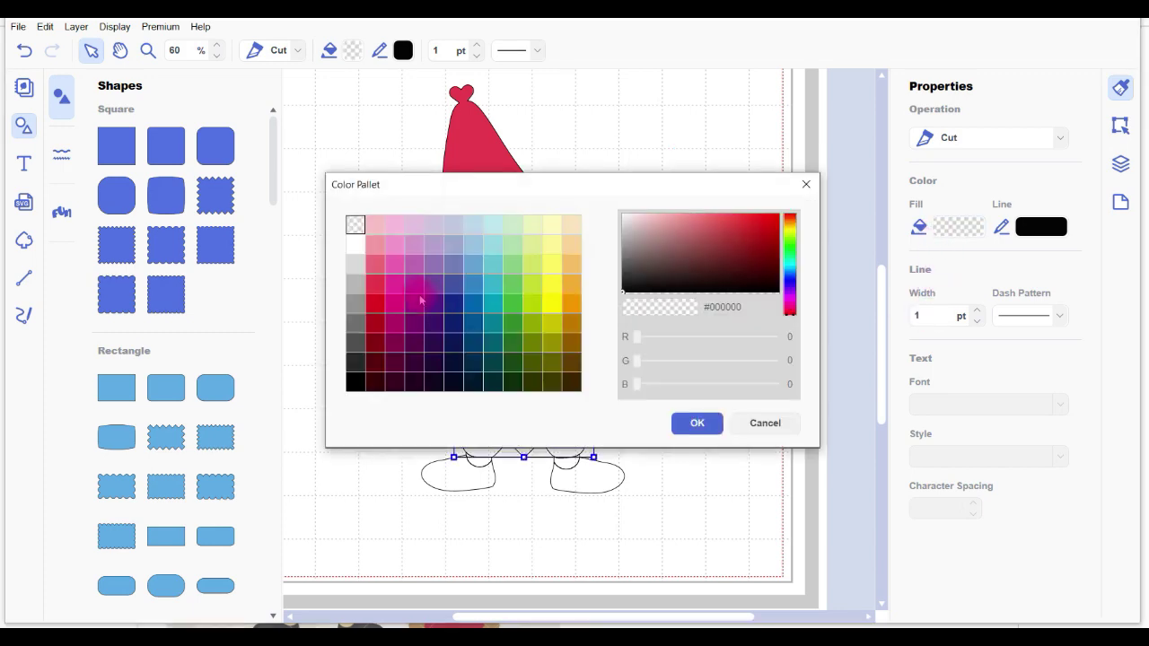
pyautogui.click(375, 283)
pyautogui.click(696, 423)
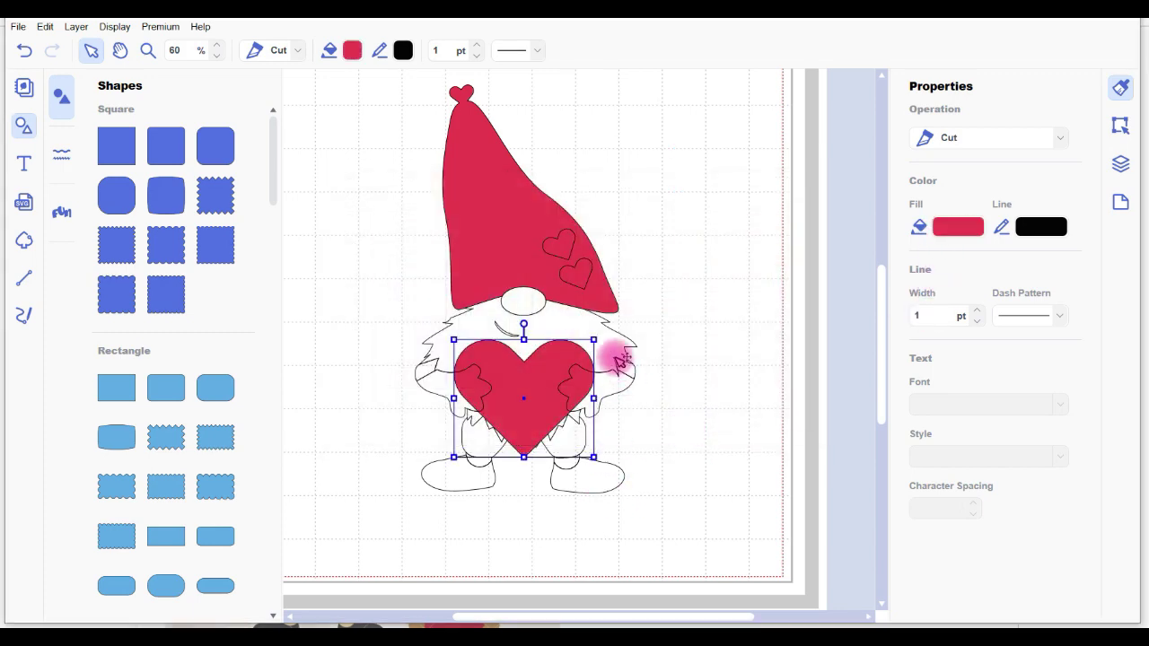
pyautogui.click(612, 378)
pyautogui.click(958, 226)
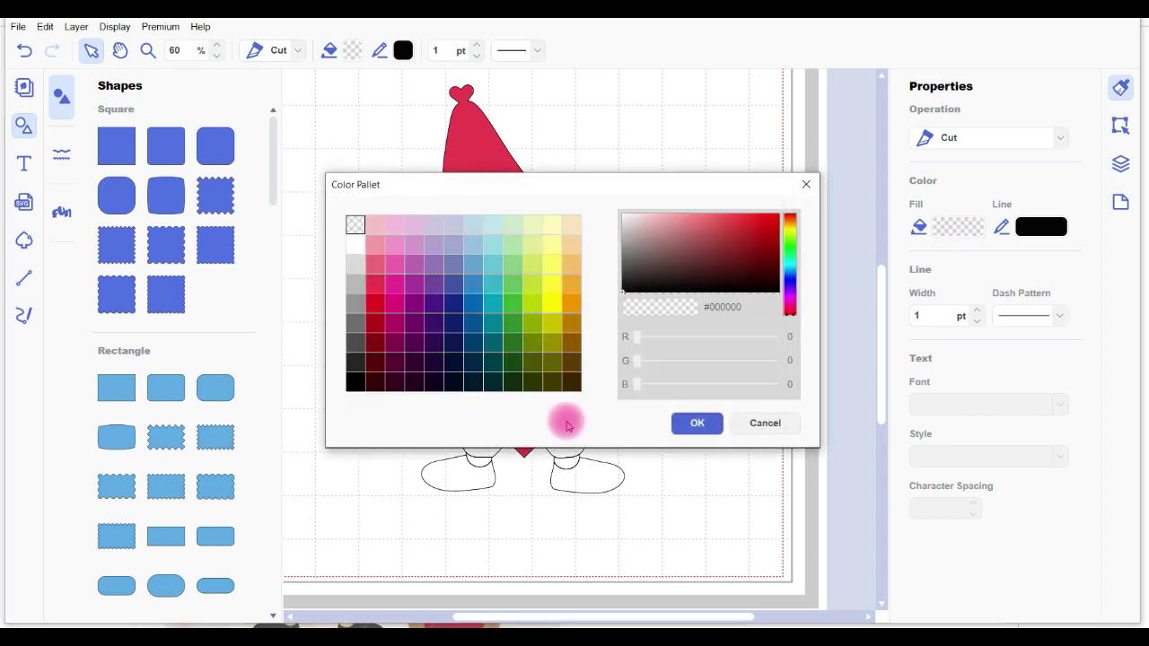
pyautogui.click(573, 225)
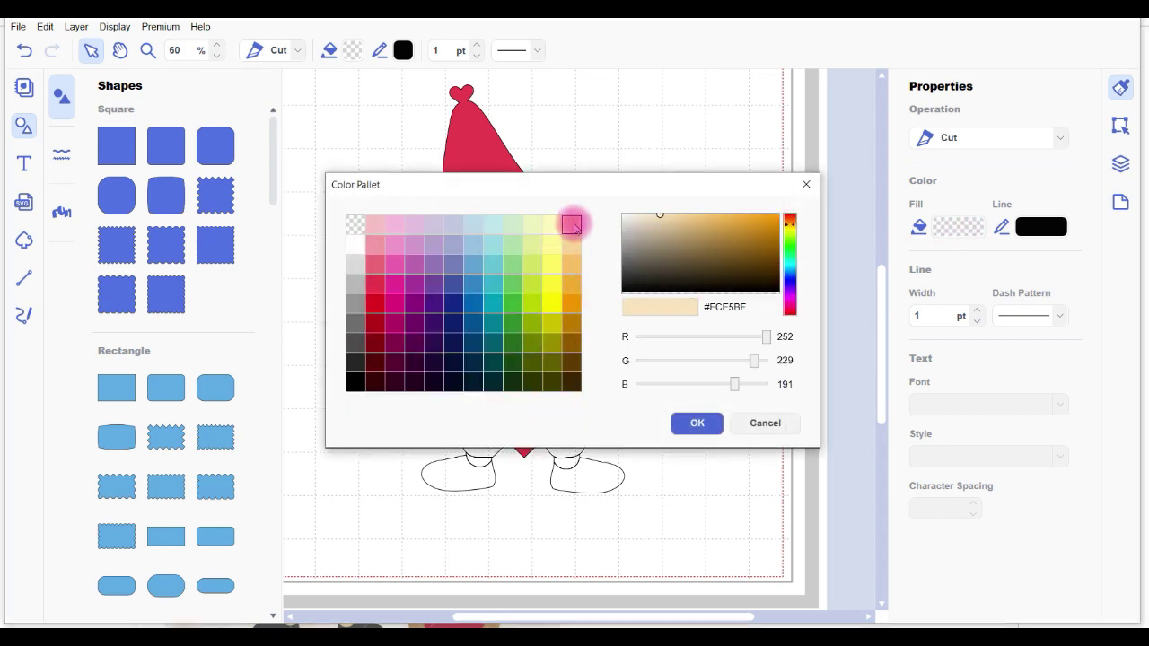
pyautogui.click(696, 422)
pyautogui.click(533, 304)
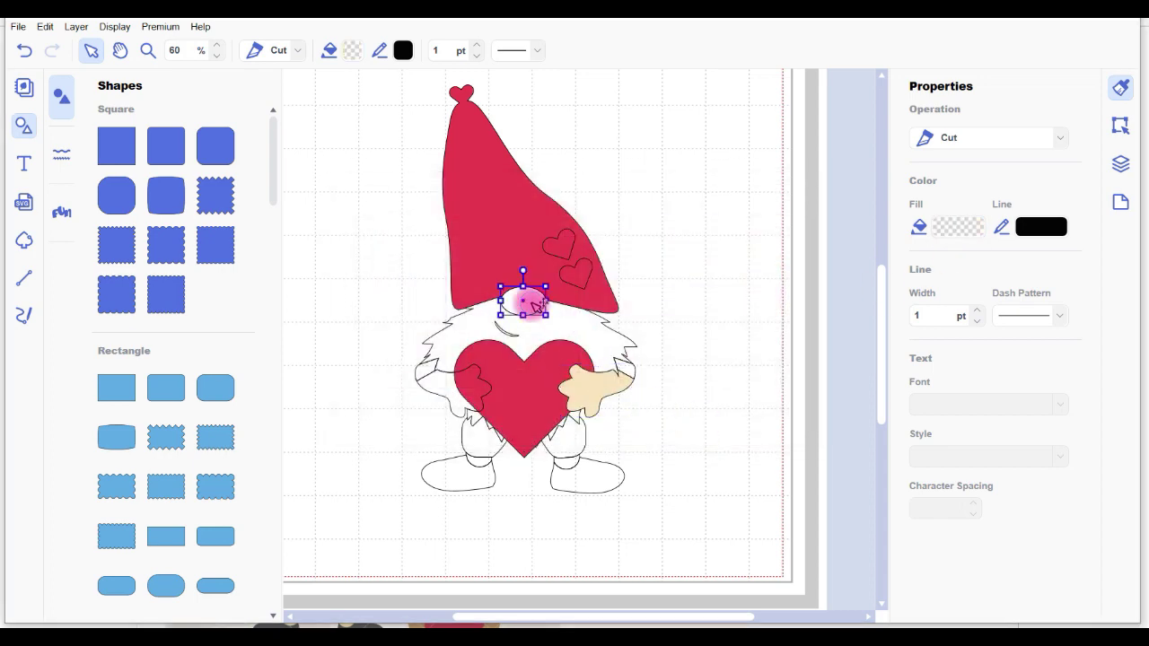
pyautogui.keyDown('shift'); pyautogui.click(469, 379); pyautogui.keyUp('shift')
# Step: Fill the nose and hand pieces with beige #FCE5BF
pyautogui.keyDown('shift'); pyautogui.click(479, 457); pyautogui.keyUp('shift')
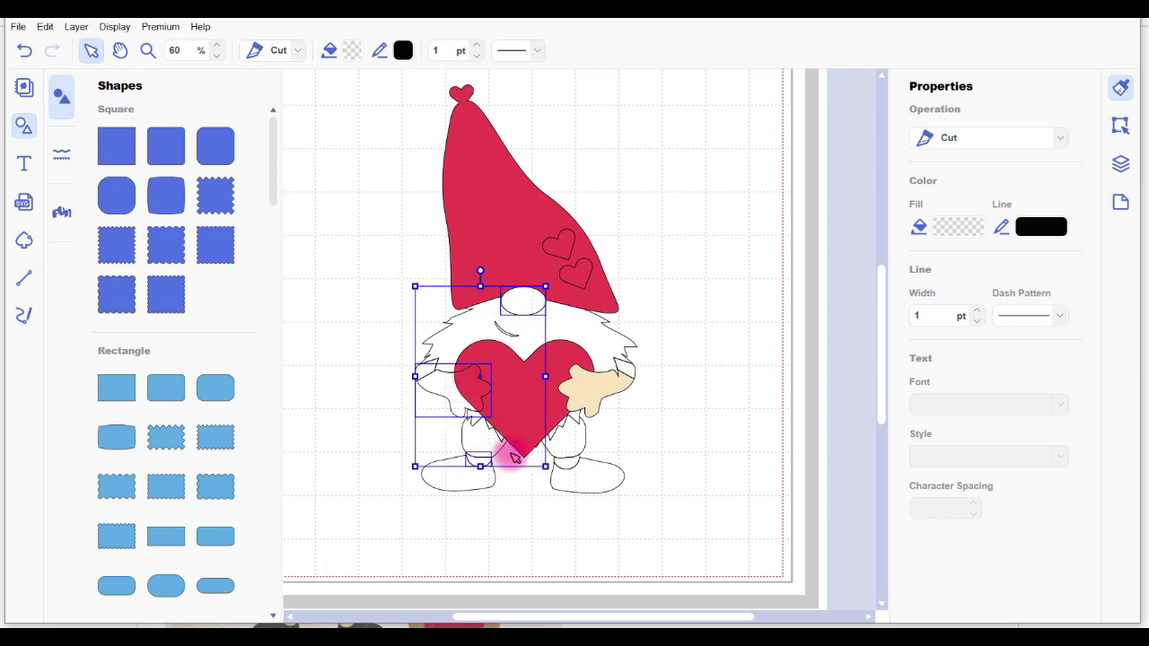
pyautogui.keyDown('shift'); pyautogui.click(567, 462); pyautogui.keyUp('shift')
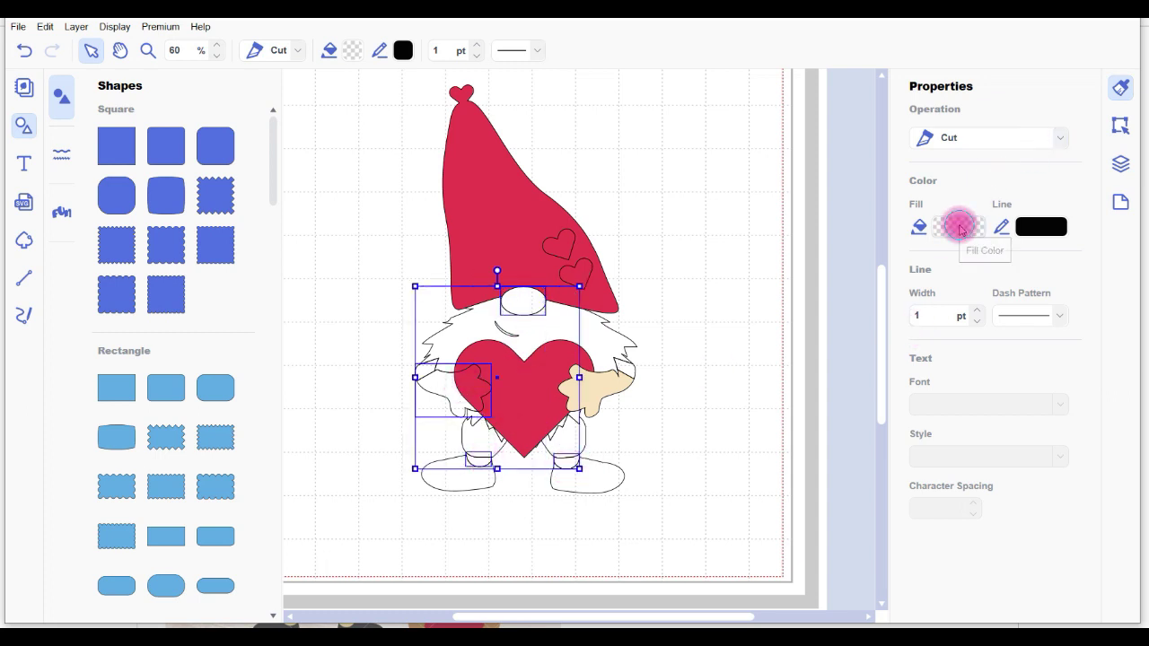
pyautogui.click(960, 229)
pyautogui.click(571, 225)
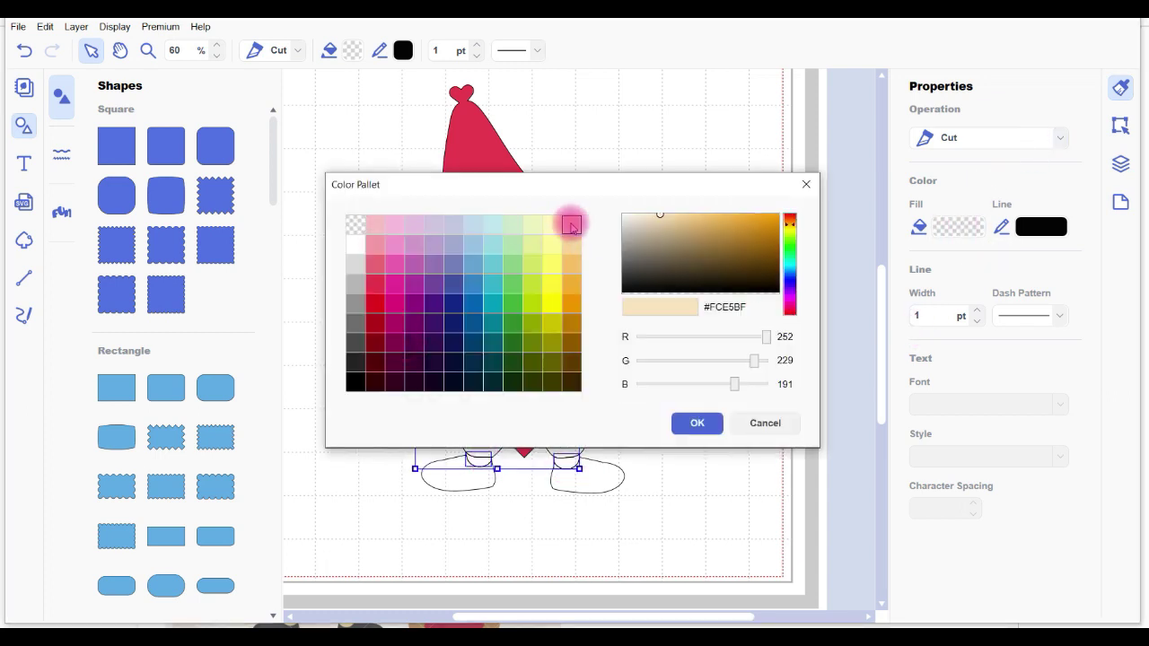
pyautogui.click(697, 423)
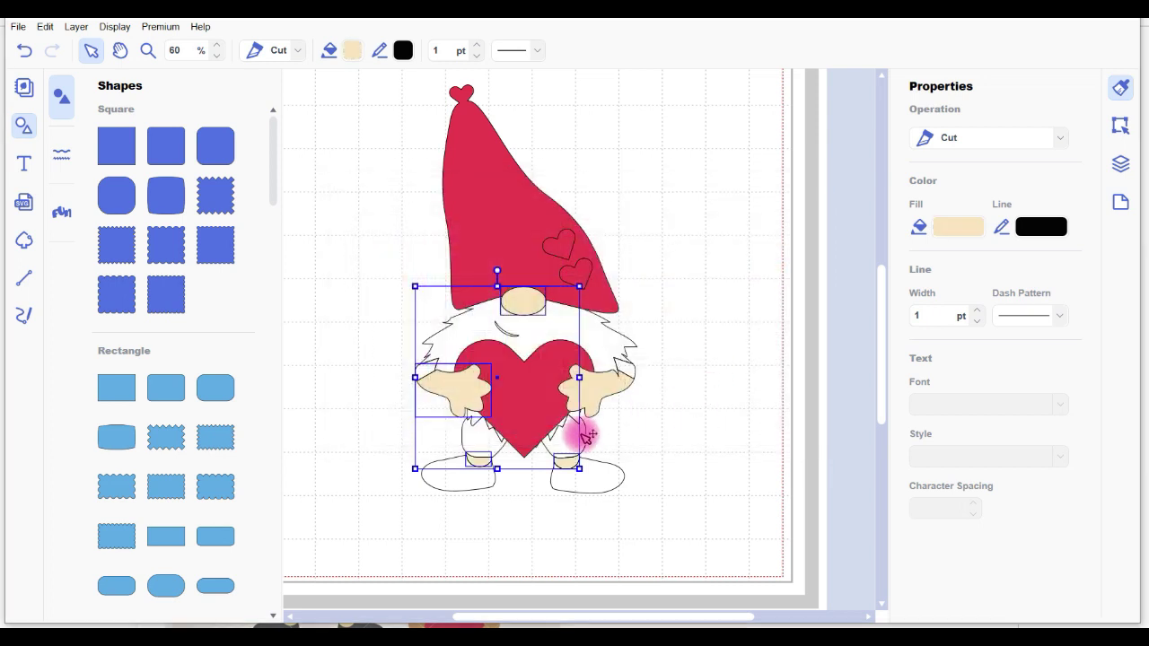
# Step: Fill the sleeve and trouser pieces with blue #3385C4
pyautogui.click(655, 438)
pyautogui.click(580, 438)
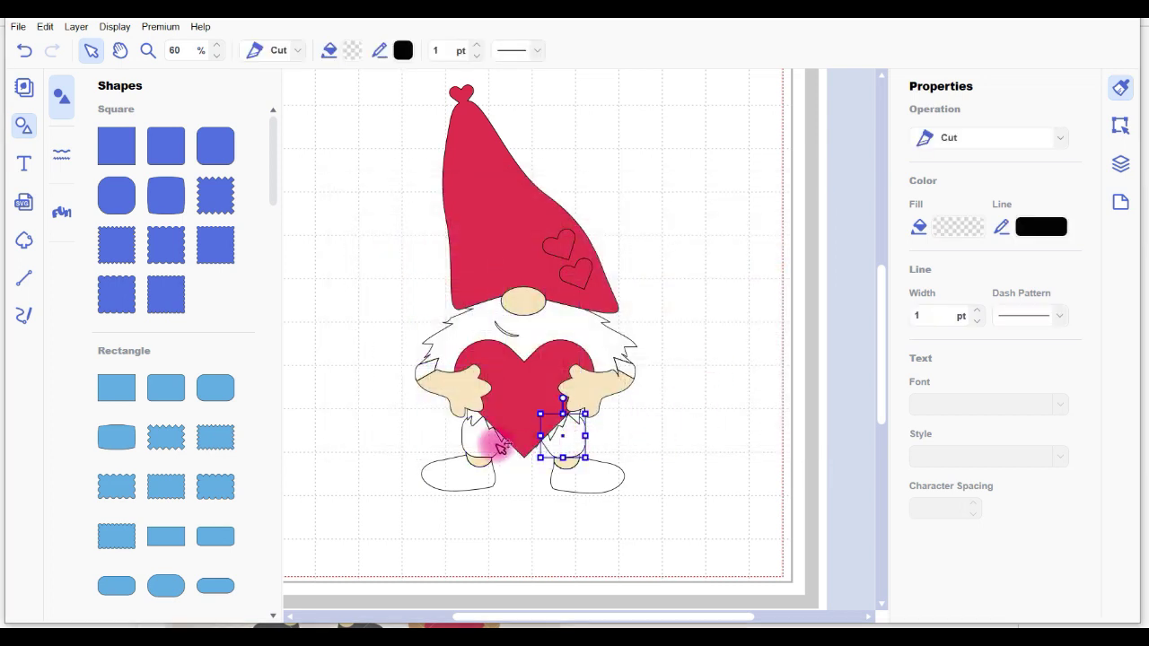
pyautogui.keyDown('shift'); pyautogui.click(501, 447); pyautogui.keyUp('shift')
pyautogui.keyDown('shift'); pyautogui.click(623, 372); pyautogui.keyUp('shift')
pyautogui.keyDown('shift'); pyautogui.click(430, 371); pyautogui.keyUp('shift')
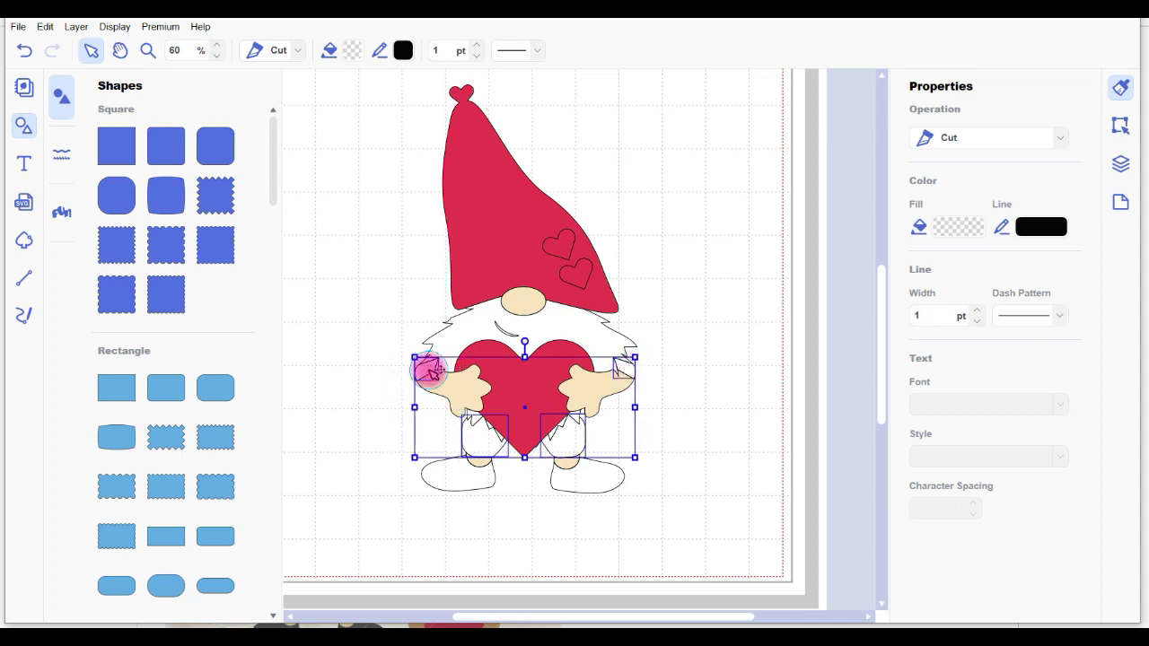
pyautogui.click(968, 225)
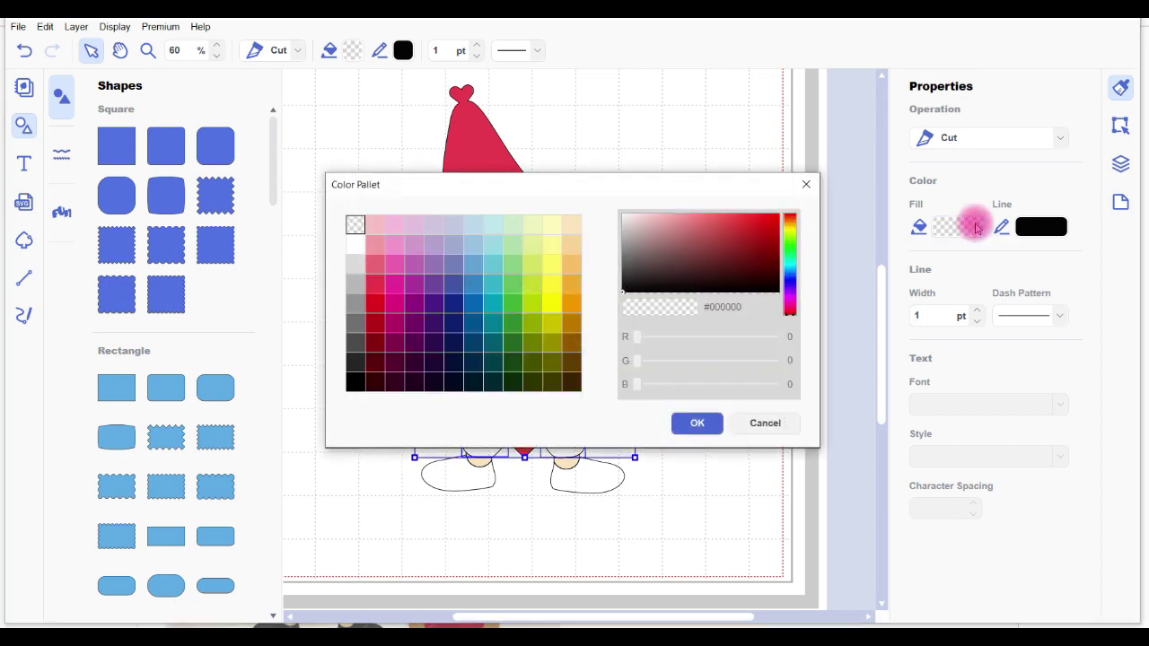
pyautogui.click(471, 289)
pyautogui.click(689, 422)
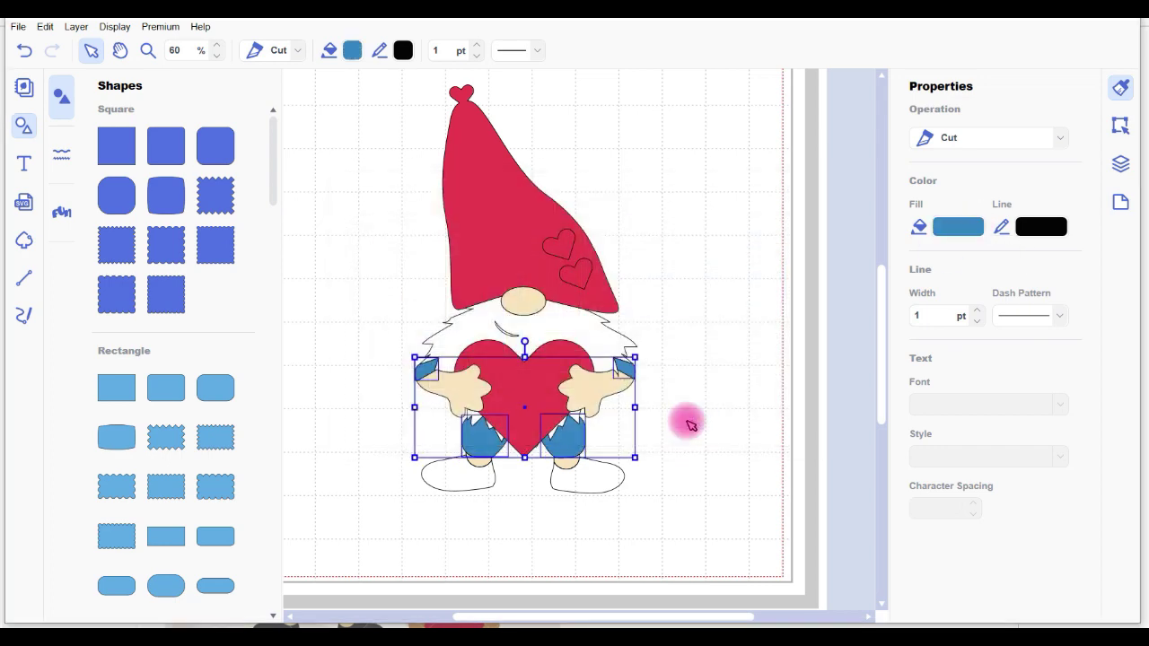
# Step: Fill both shoes with black #000000
pyautogui.click(602, 483)
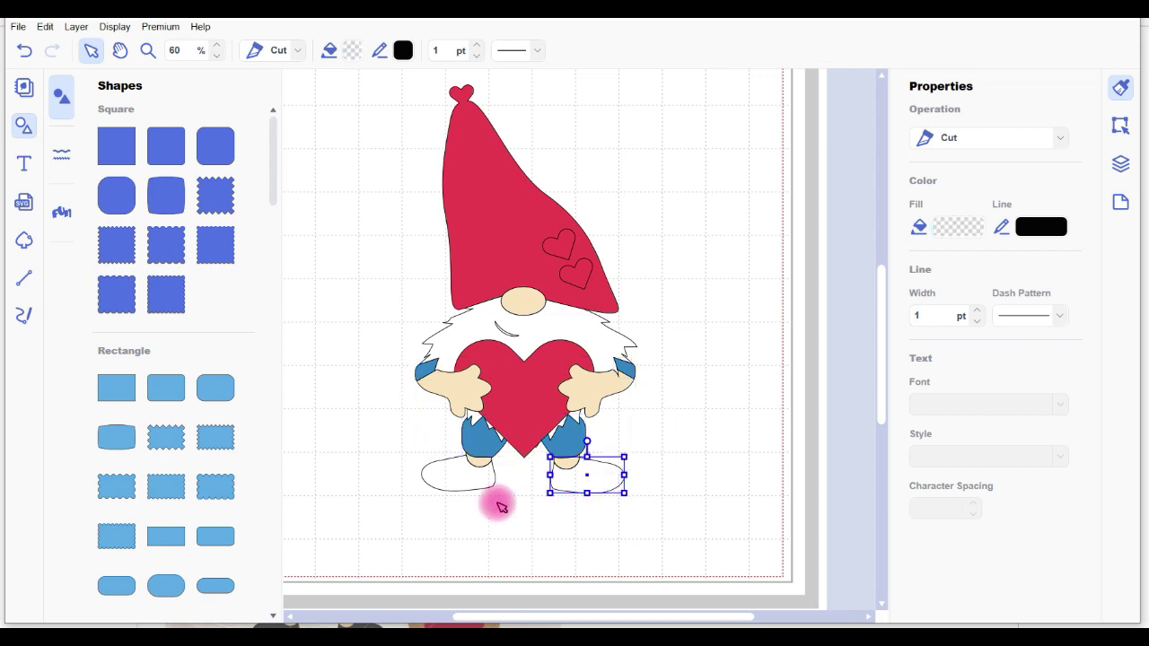
pyautogui.keyDown('shift'); pyautogui.click(474, 481); pyautogui.keyUp('shift')
pyautogui.click(959, 226)
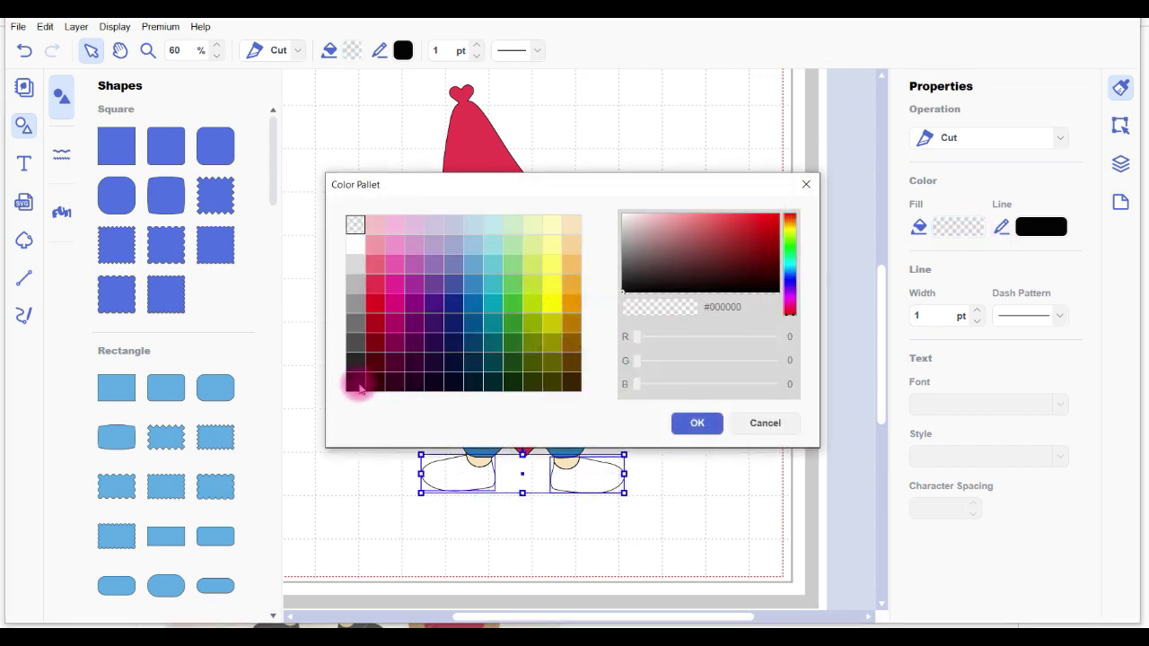
pyautogui.click(356, 383)
pyautogui.click(690, 423)
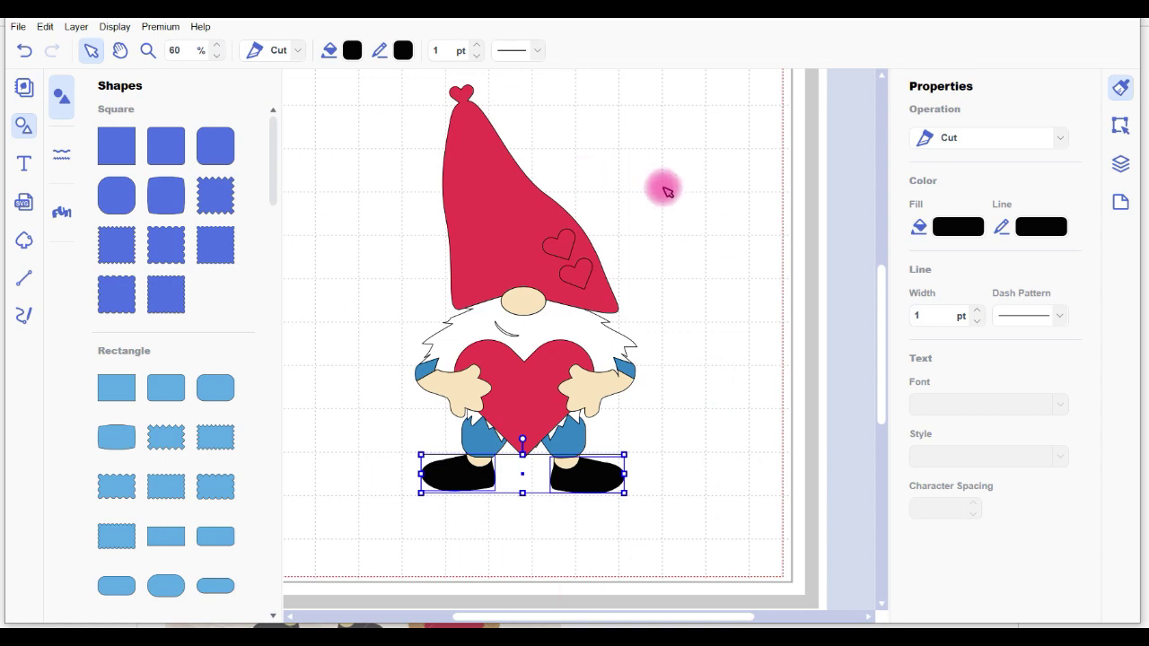
# Step: Fill the two small hat hearts with white #FFFFFF
pyautogui.click(565, 241)
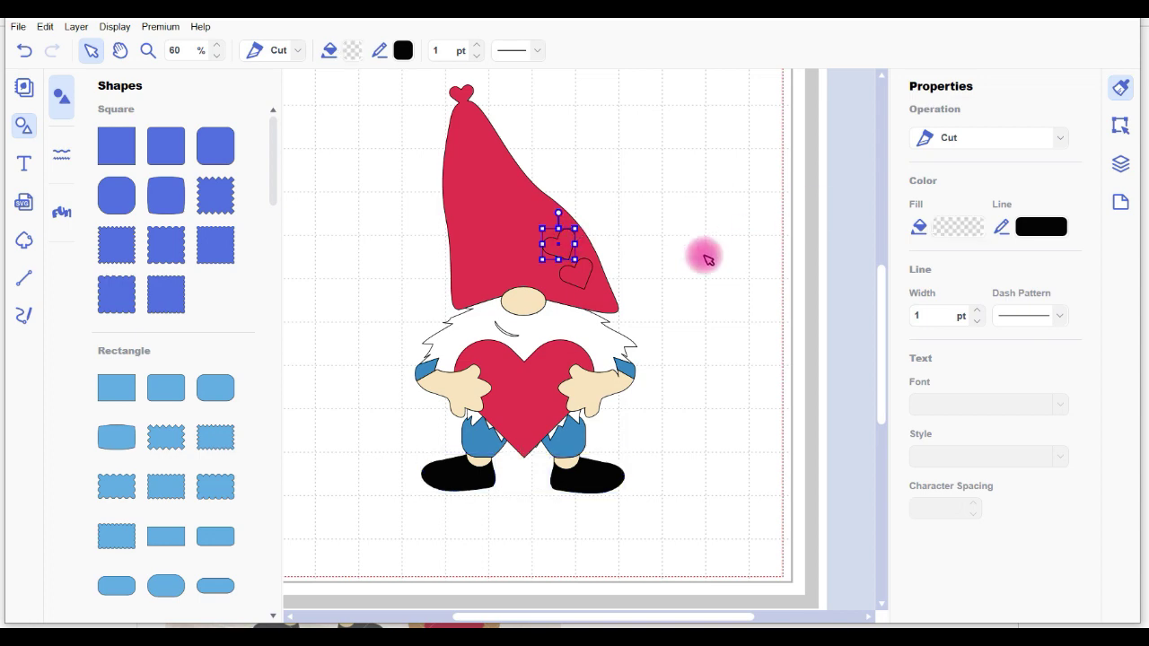
pyautogui.keyDown('shift'); pyautogui.click(585, 281); pyautogui.keyUp('shift')
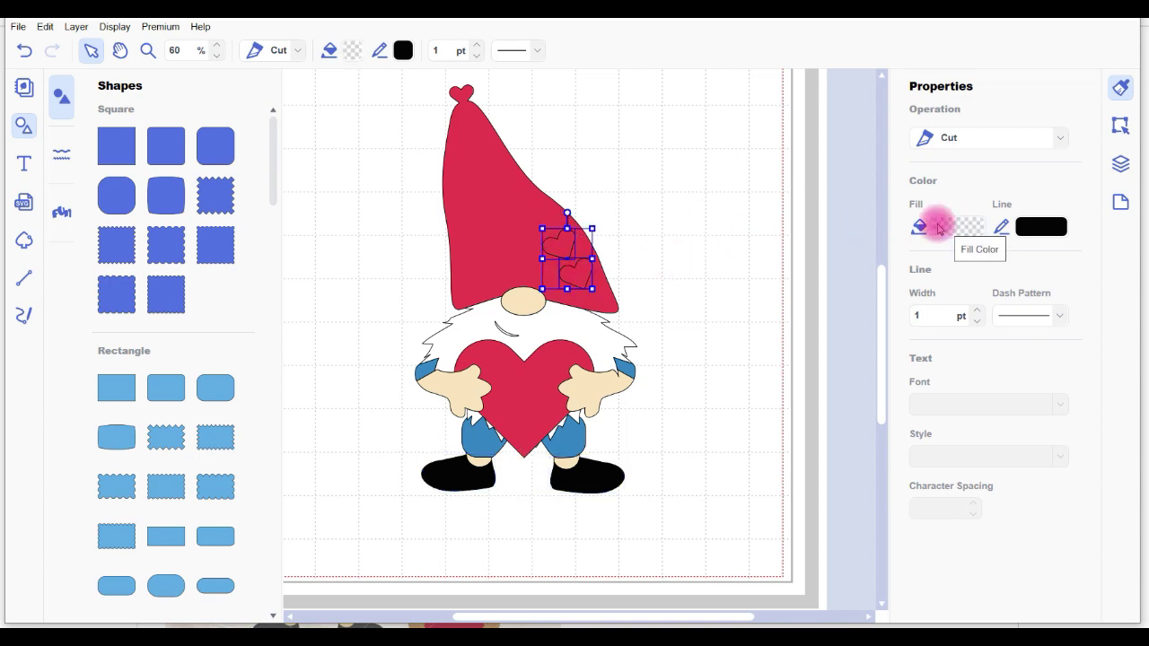
pyautogui.click(938, 226)
pyautogui.click(354, 244)
pyautogui.click(696, 423)
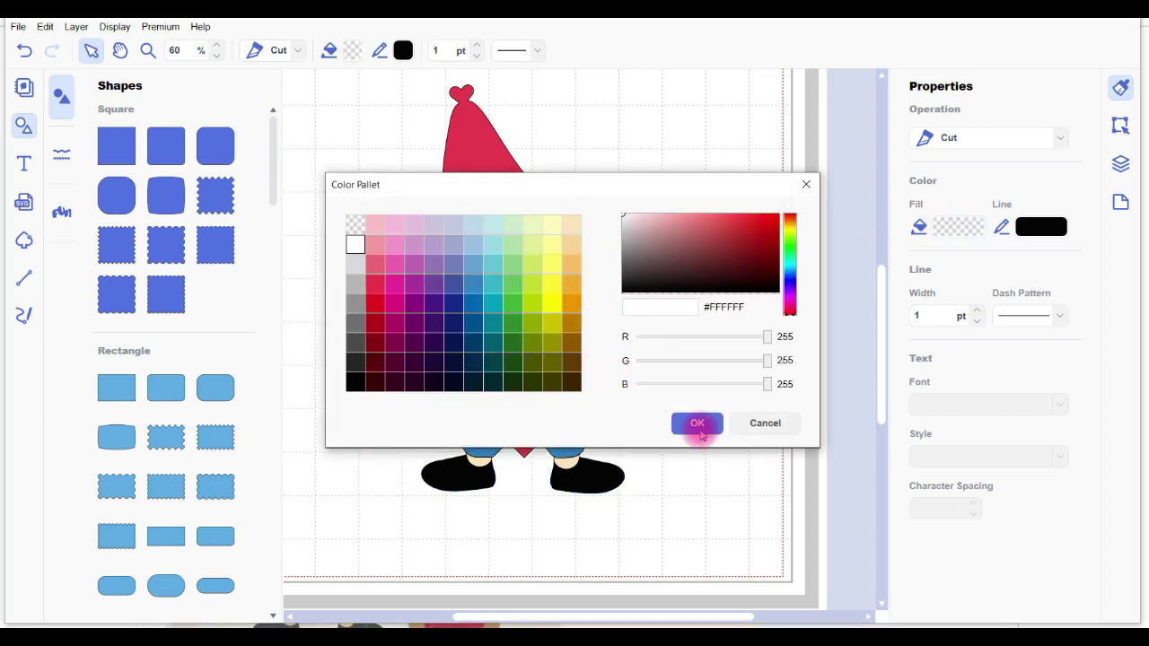
pyautogui.click(729, 225)
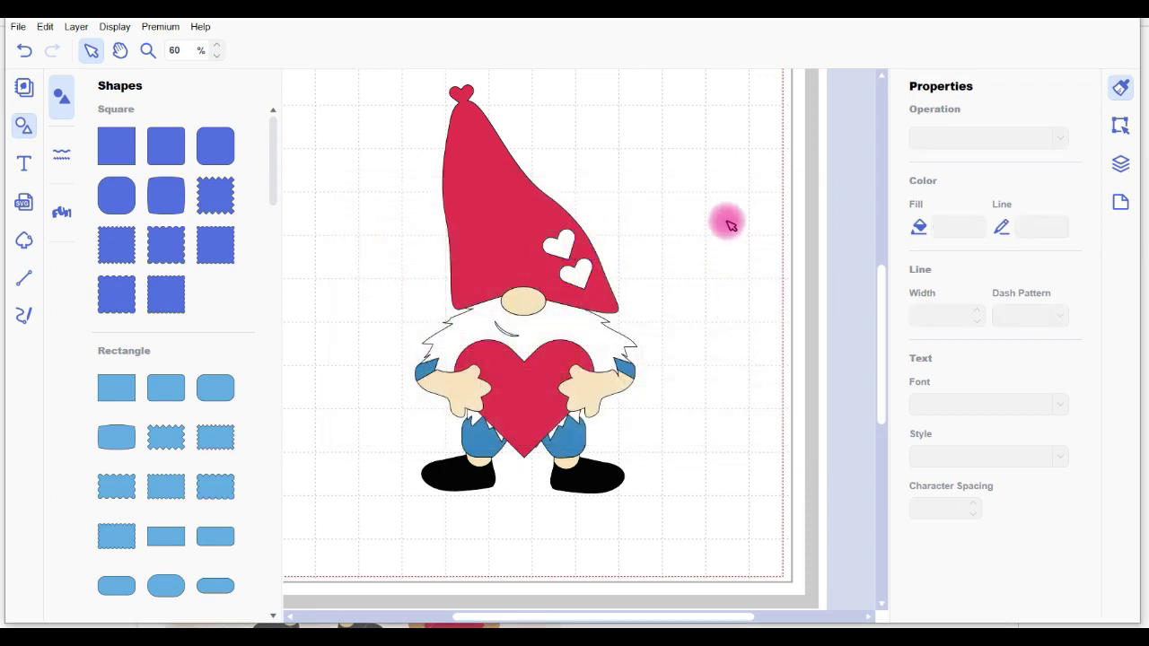
pyautogui.click(506, 185)
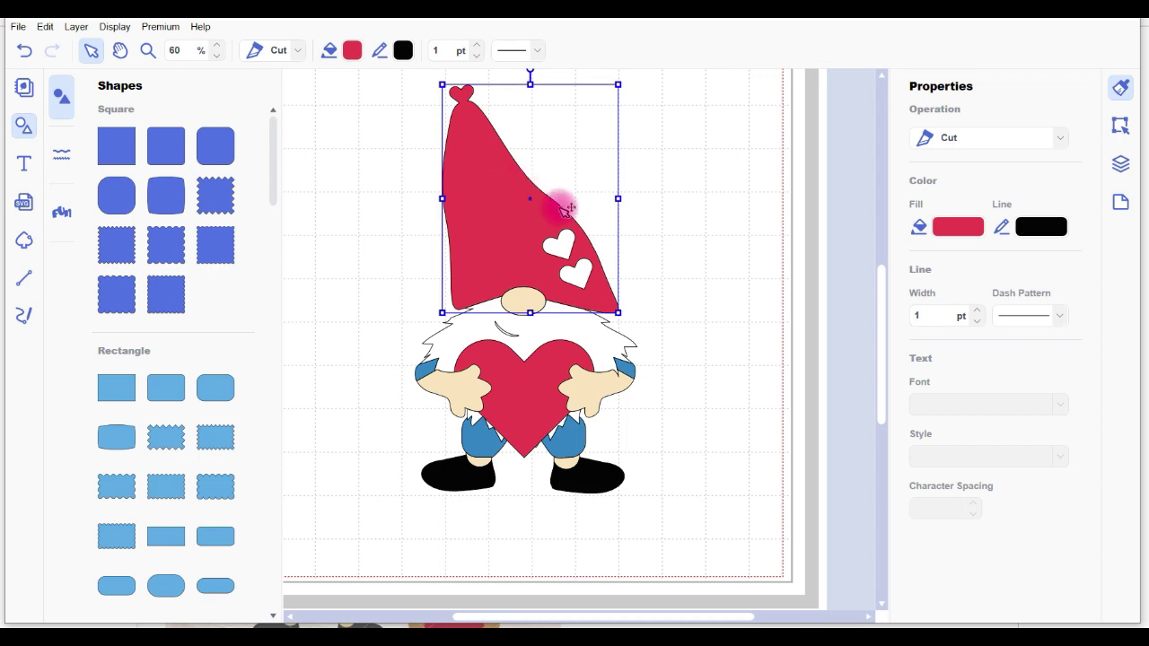
# Step: Group the red hat with the big heart
pyautogui.keyDown('shift'); pyautogui.click(542, 396); pyautogui.keyUp('shift')
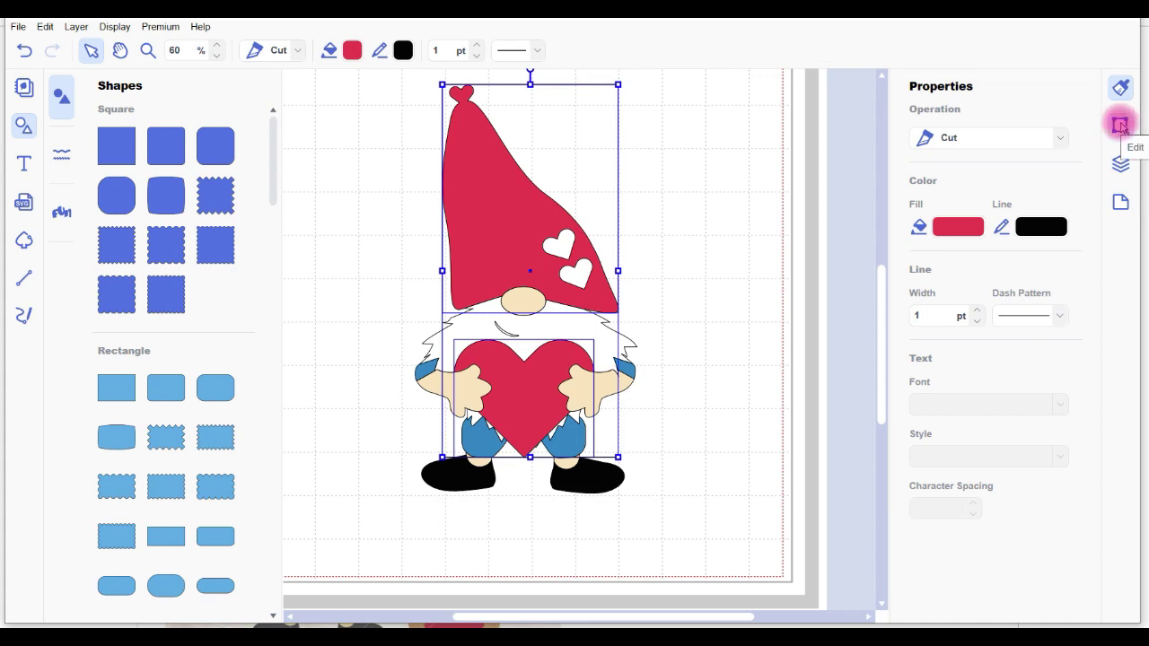
pyautogui.click(1122, 129)
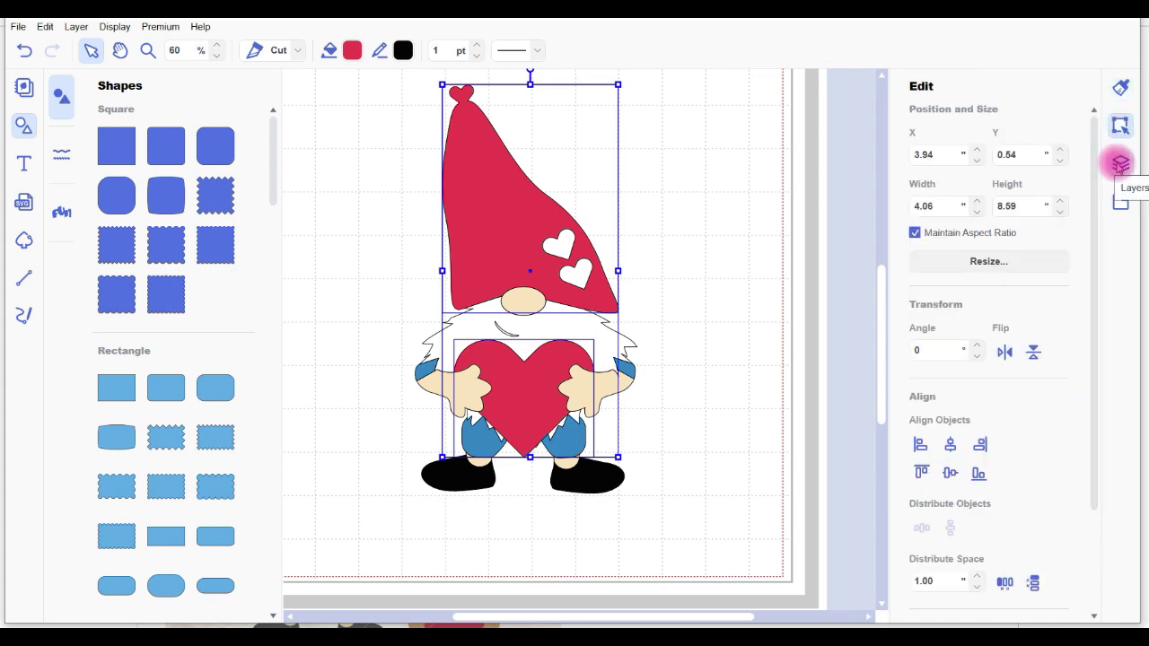
pyautogui.click(1120, 164)
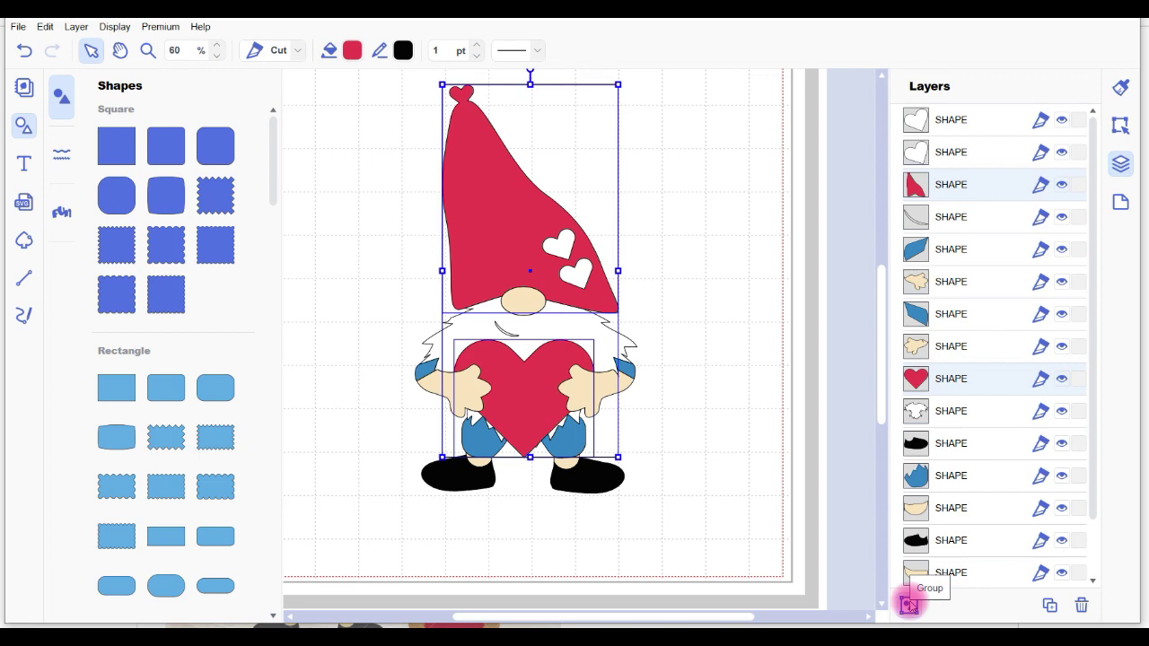
pyautogui.click(909, 605)
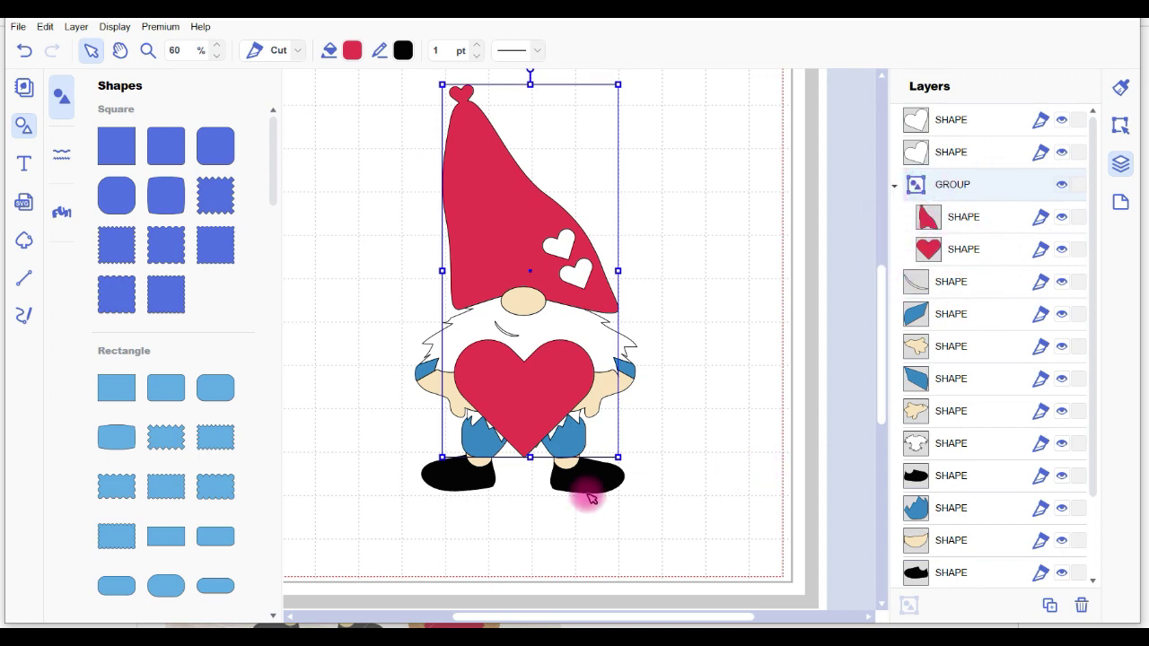
# Step: Group the four blue sleeve and trouser pieces together
pyautogui.click(424, 371)
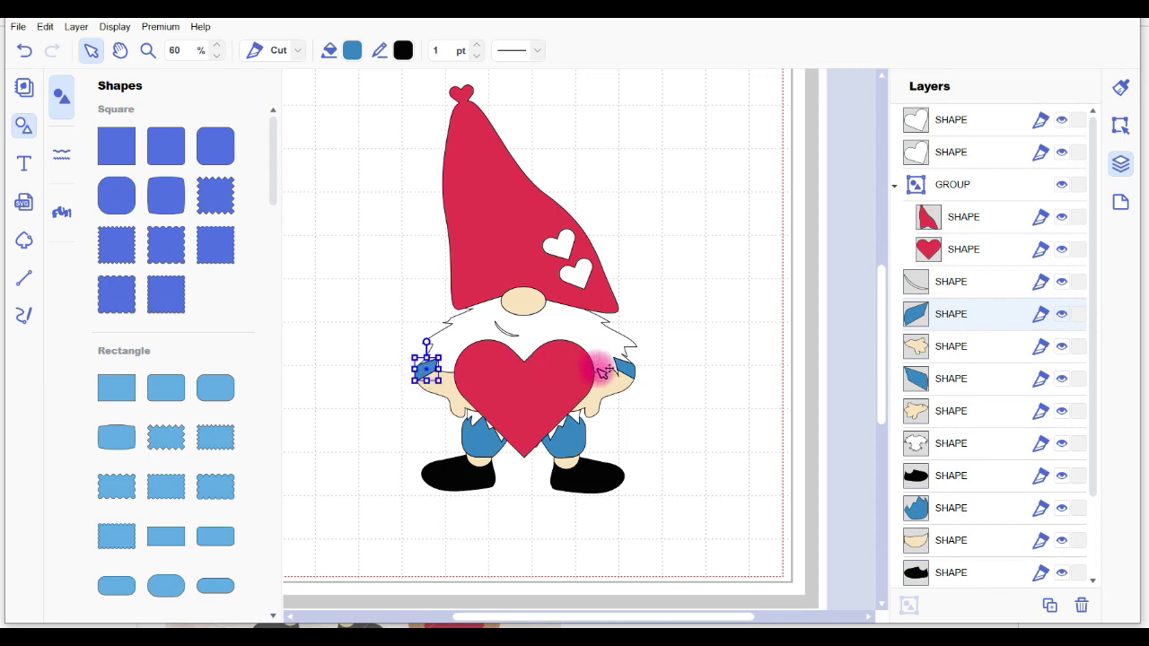
pyautogui.keyDown('shift'); pyautogui.click(631, 364); pyautogui.keyUp('shift')
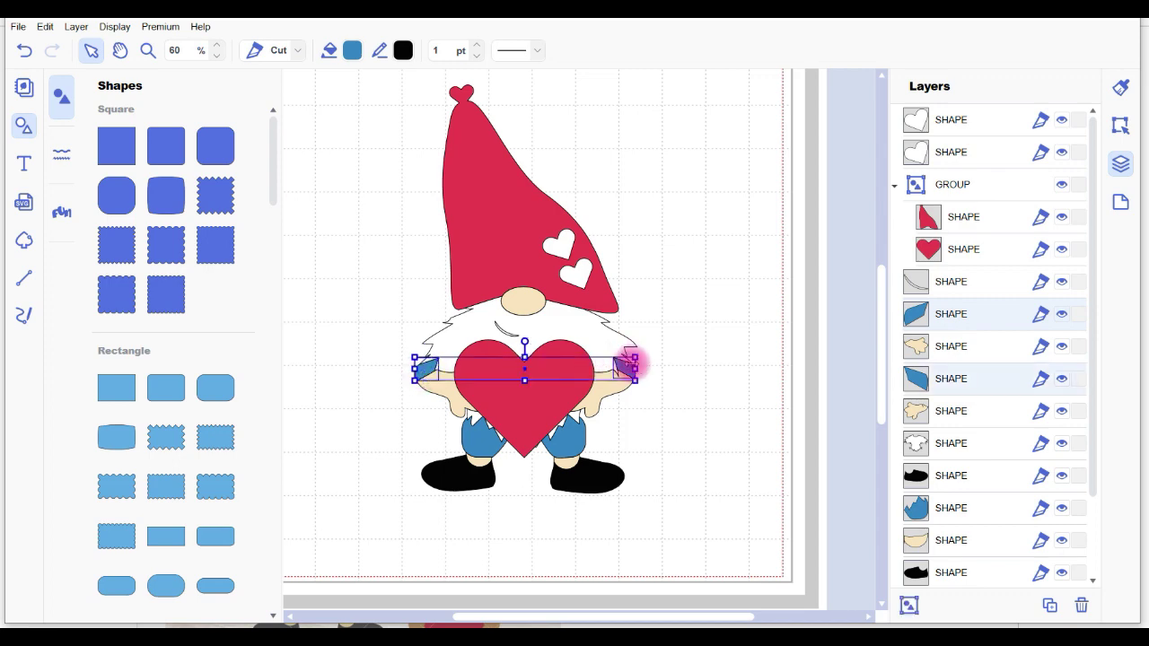
pyautogui.keyDown('shift'); pyautogui.click(583, 438); pyautogui.keyUp('shift')
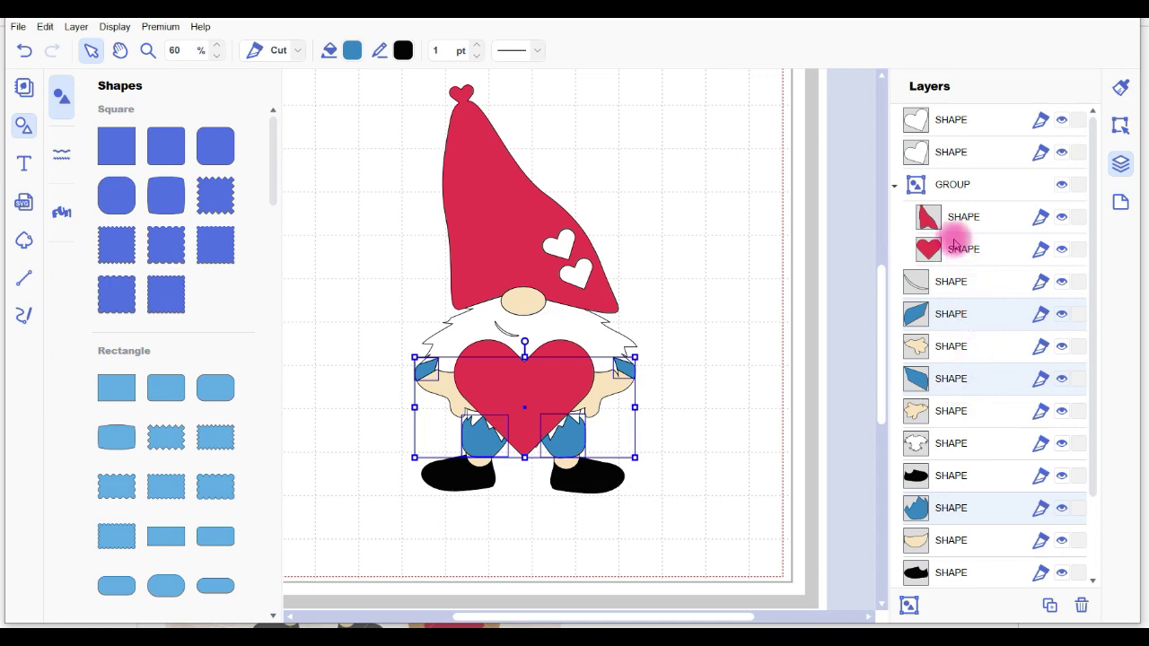
pyautogui.click(909, 605)
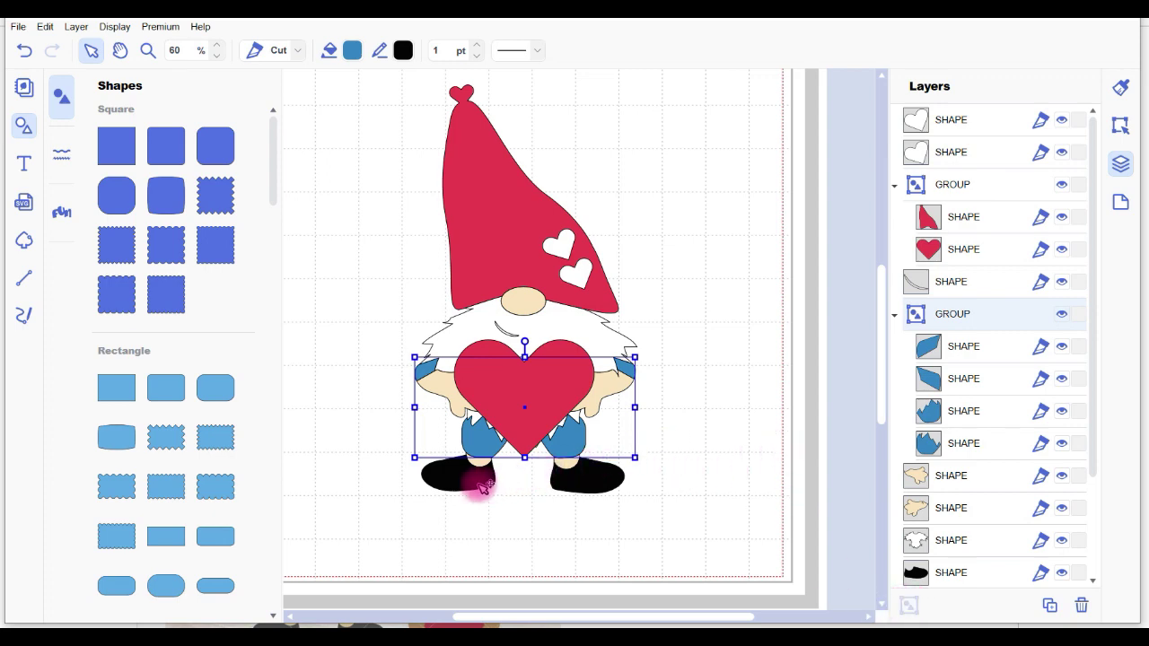
# Step: Group the left and right black shoes
pyautogui.click(482, 485)
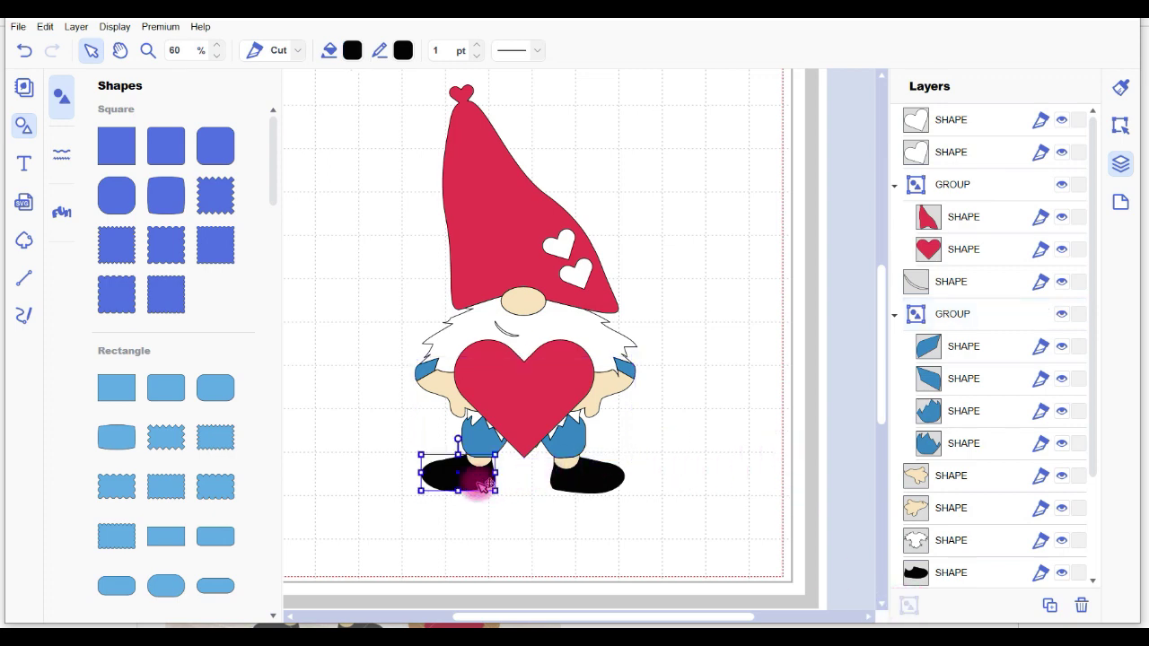
pyautogui.keyDown('shift'); pyautogui.click(579, 476); pyautogui.keyUp('shift')
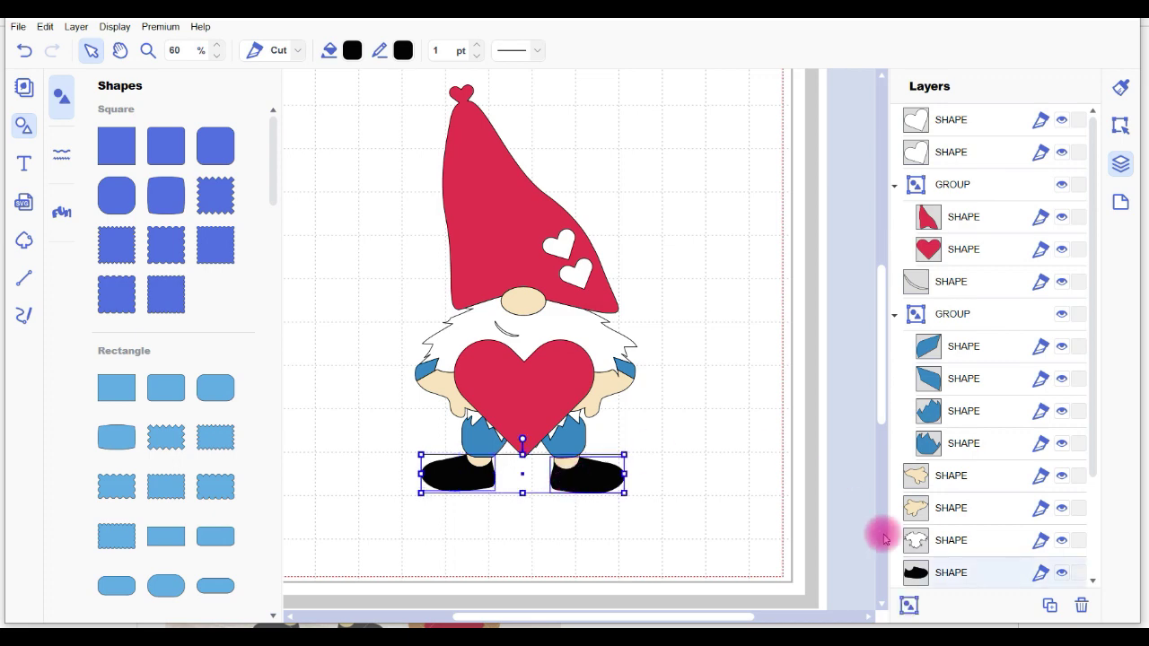
pyautogui.click(909, 606)
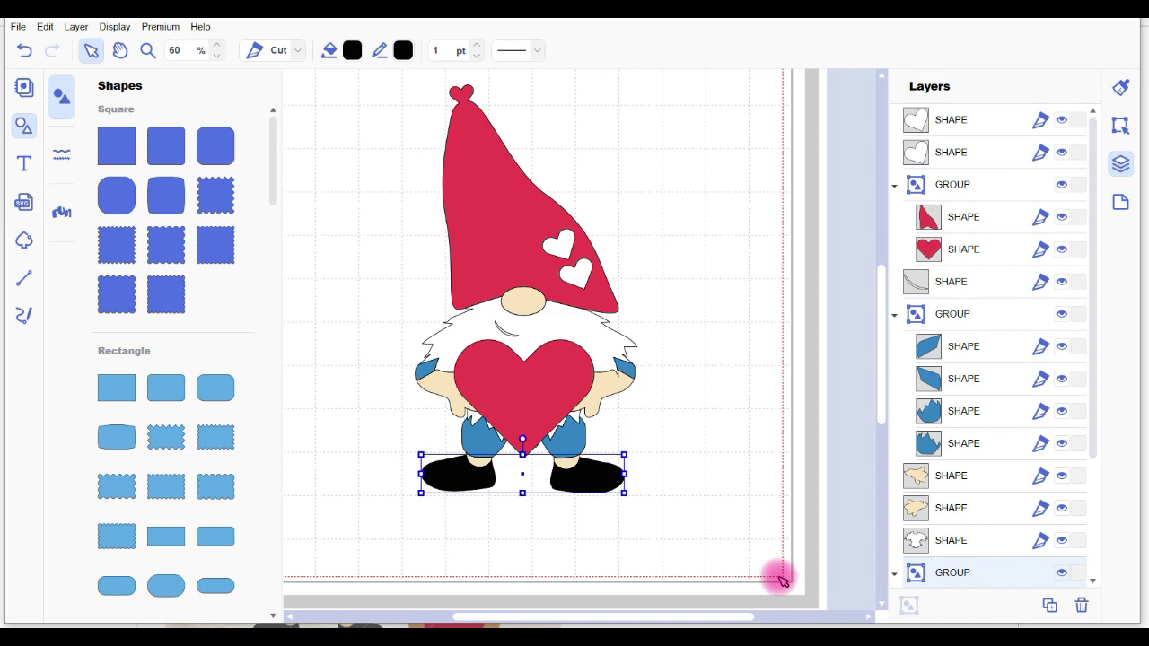
pyautogui.moveTo(1092, 395); pyautogui.dragTo(1095, 441)
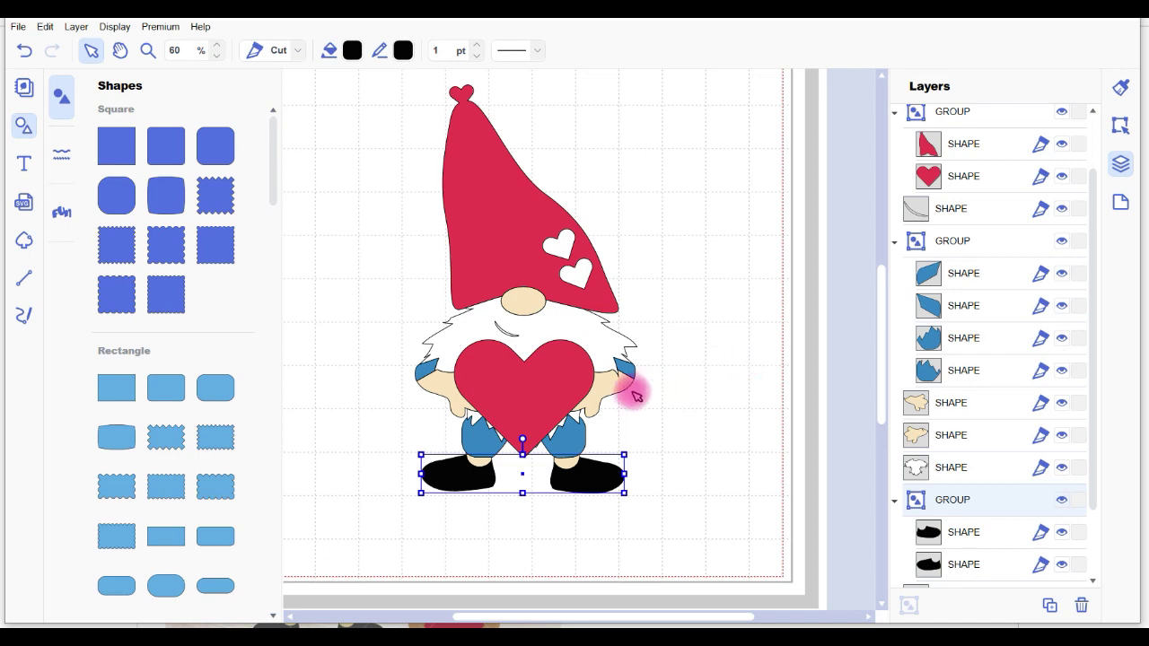
# Step: Select the nose, both hands and leg pieces on the canvas and in the Layers list
pyautogui.click(528, 309)
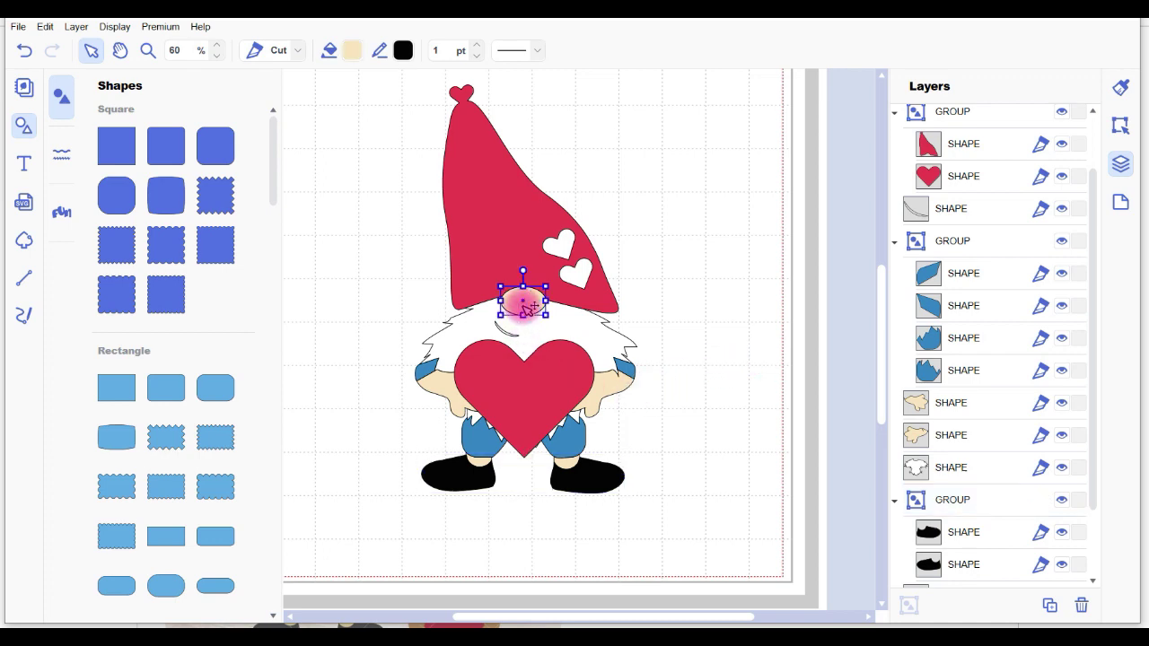
pyautogui.keyDown('shift'); pyautogui.click(604, 391); pyautogui.keyUp('shift')
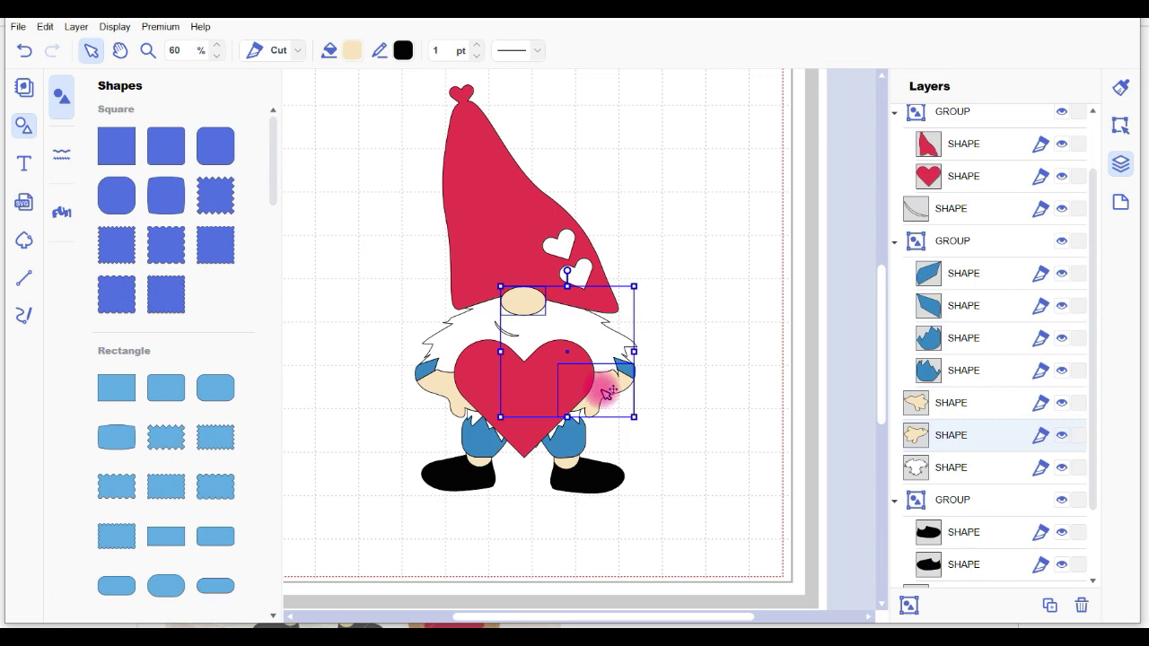
pyautogui.keyDown('shift'); pyautogui.click(449, 388); pyautogui.keyUp('shift')
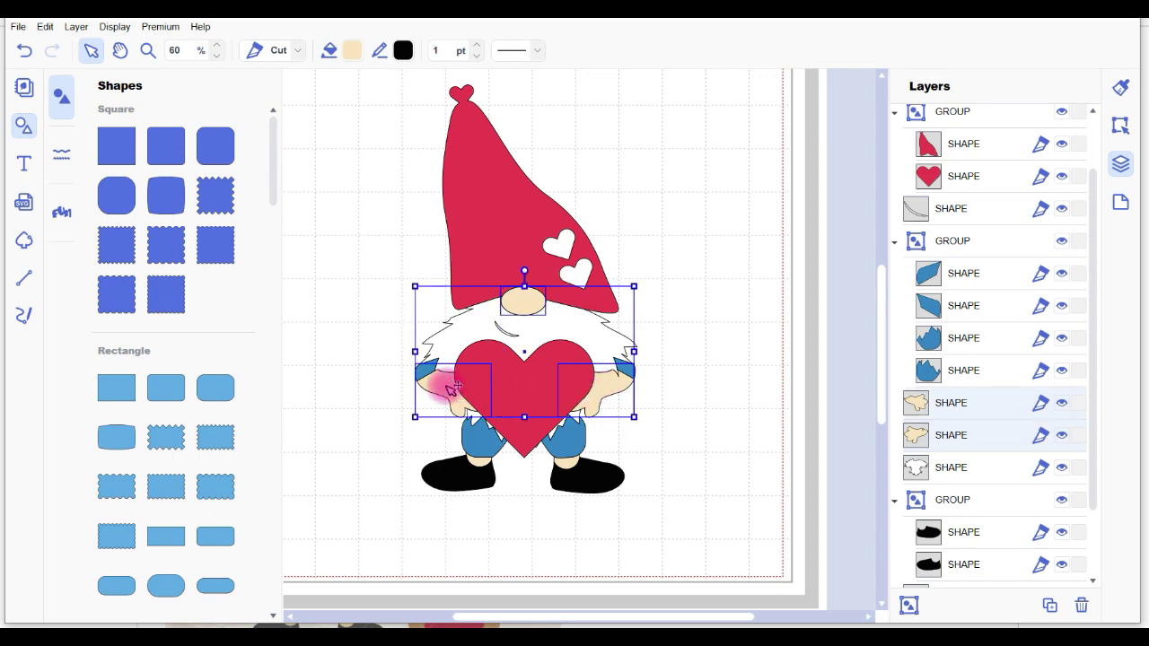
pyautogui.keyDown('shift'); pyautogui.click(482, 461); pyautogui.keyUp('shift')
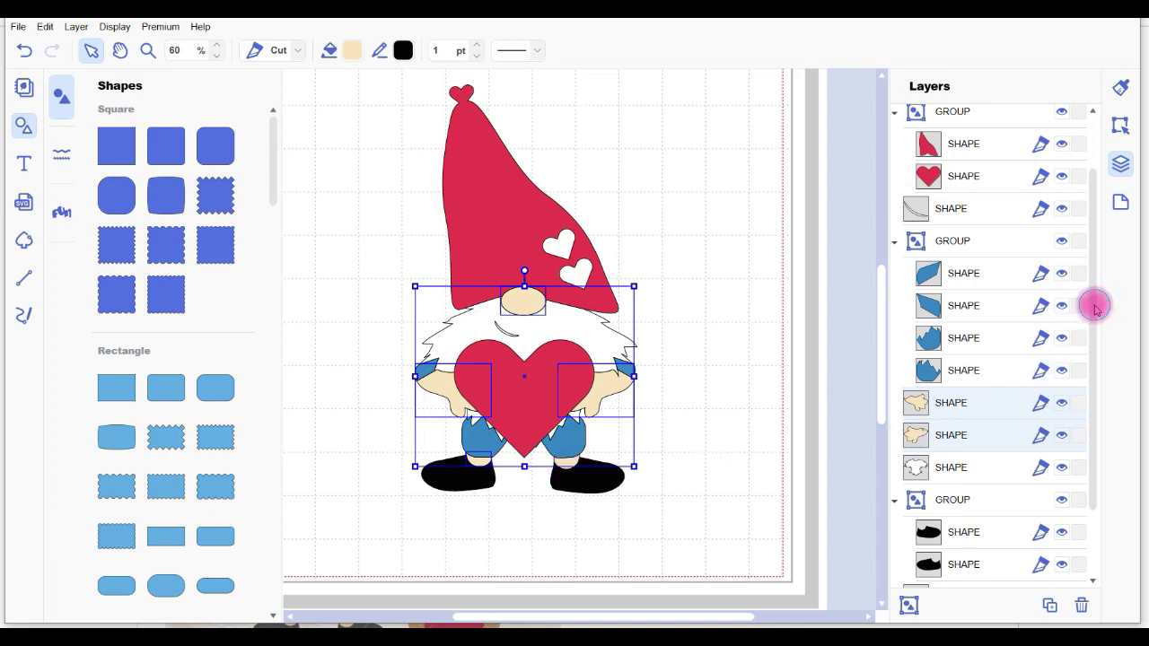
pyautogui.moveTo(1094, 309); pyautogui.dragTo(1102, 382)
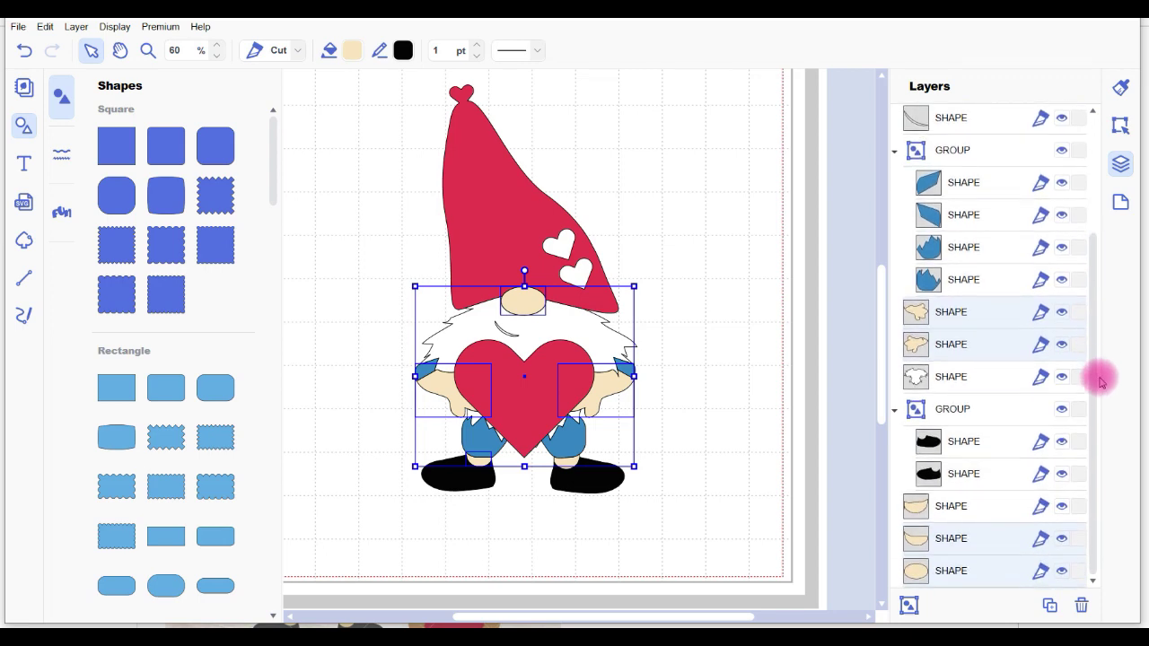
pyautogui.click(972, 510)
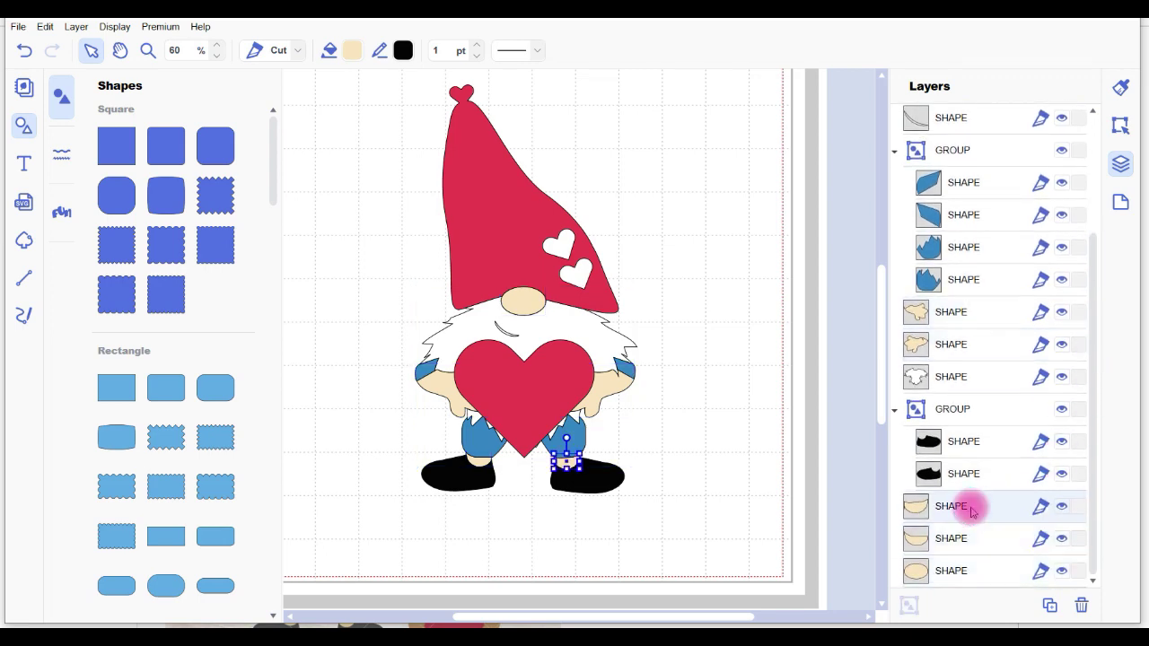
pyautogui.keyDown('shift'); pyautogui.click(981, 321); pyautogui.keyUp('shift')
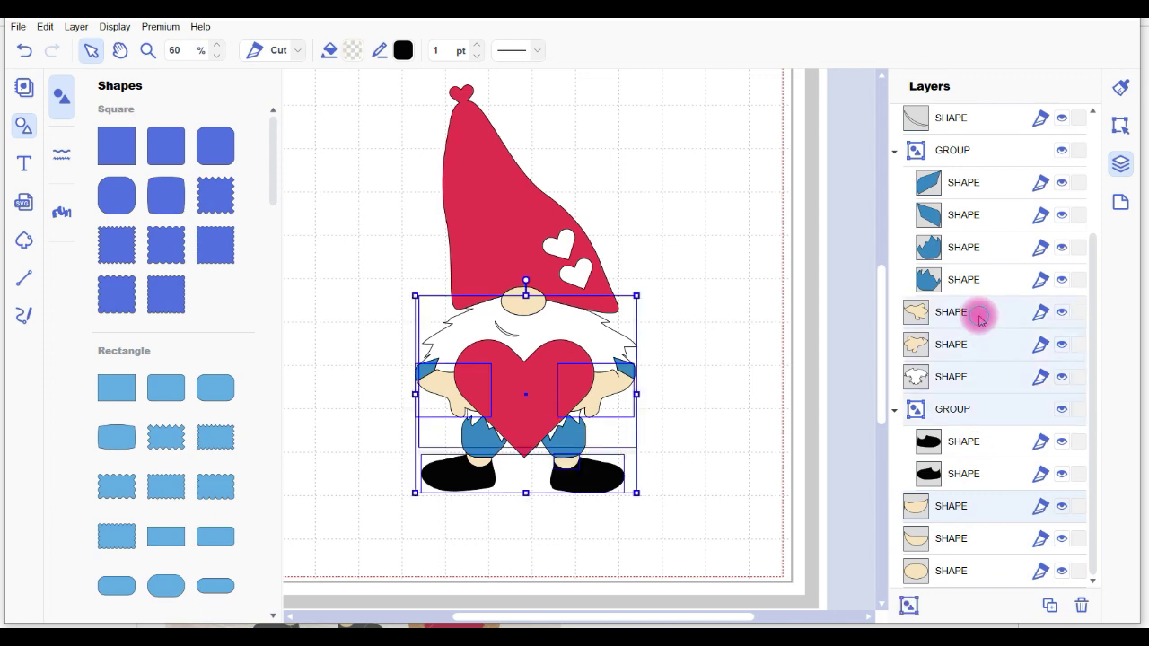
# Step: Group both hands, the two beige leg pieces and the nose in the Layers panel
pyautogui.click(852, 277)
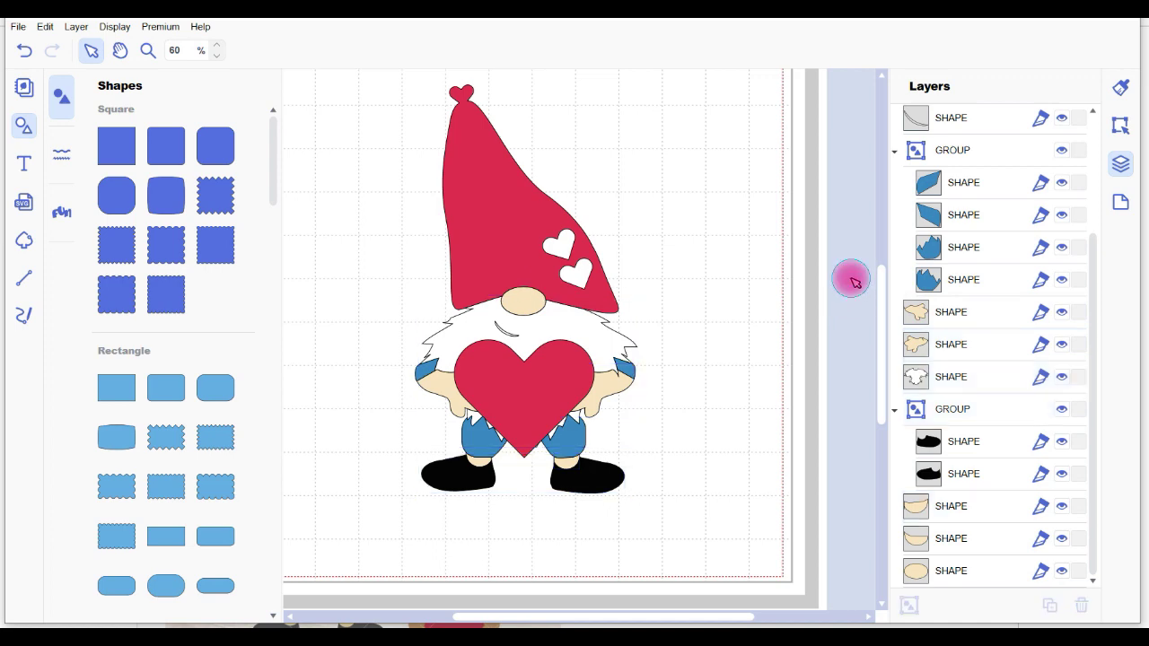
pyautogui.click(977, 316)
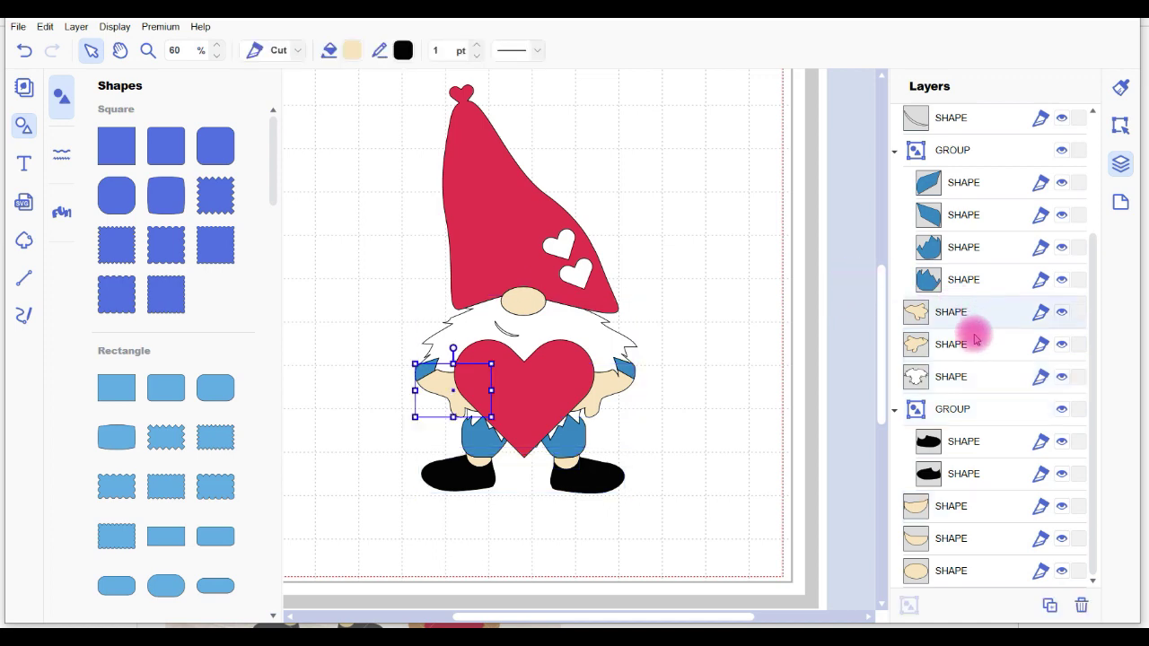
pyautogui.keyDown('shift'); pyautogui.click(975, 341); pyautogui.keyUp('shift')
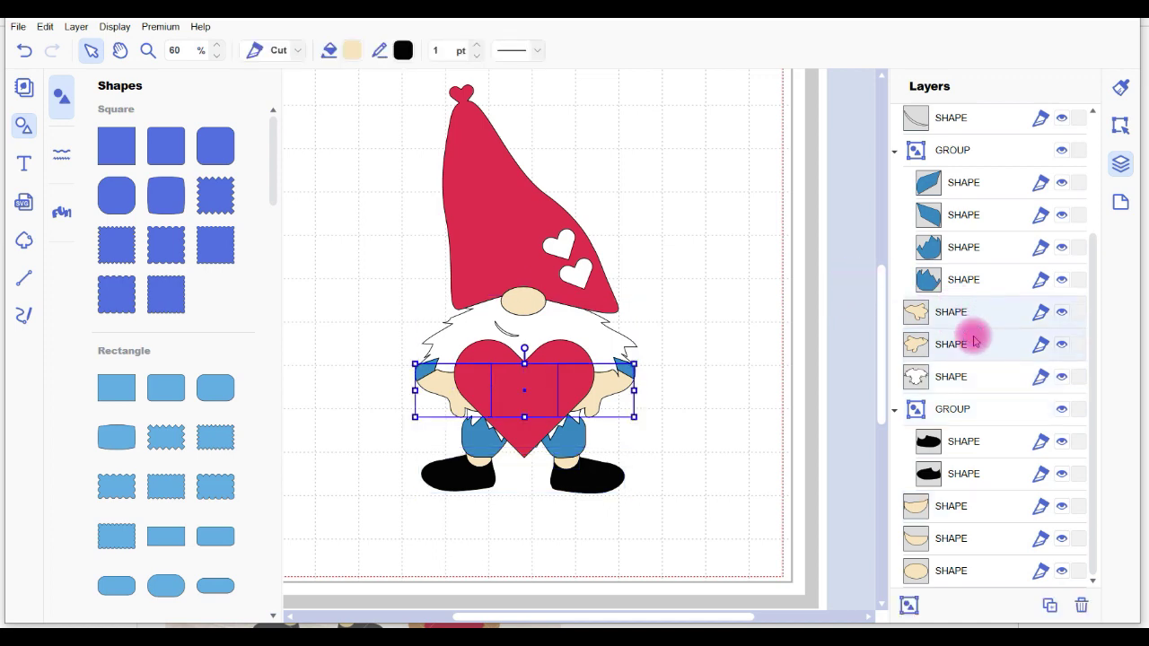
pyautogui.keyDown('shift'); pyautogui.click(969, 505); pyautogui.keyUp('shift')
pyautogui.keyDown('shift'); pyautogui.click(964, 537); pyautogui.keyUp('shift')
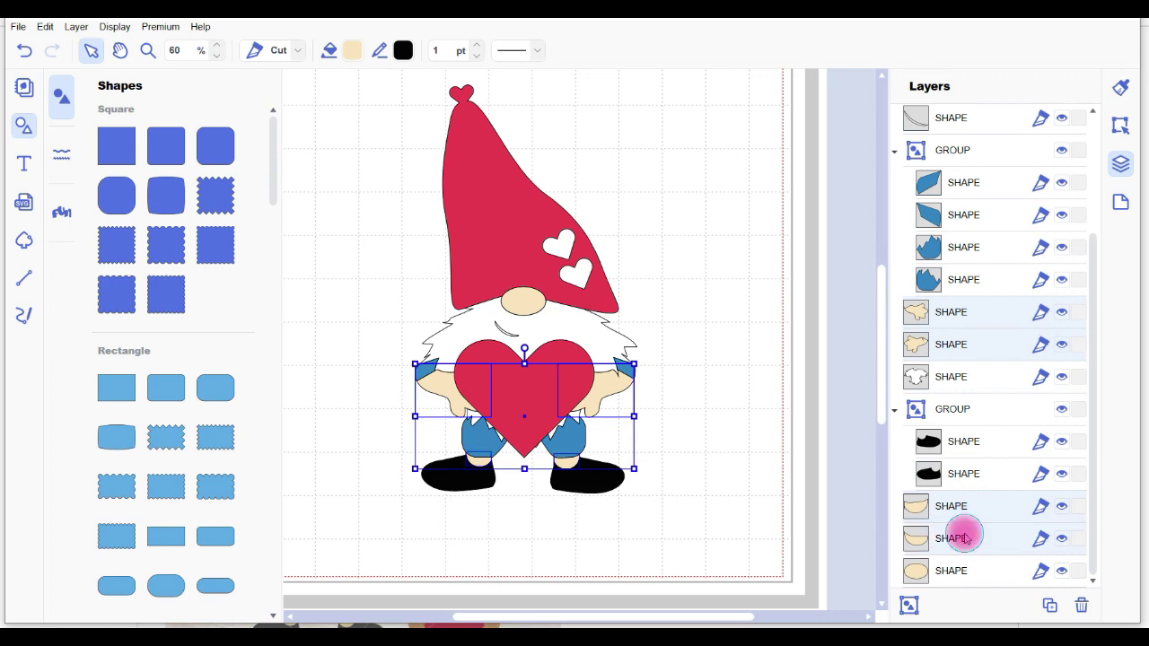
pyautogui.keyDown('shift'); pyautogui.click(953, 583); pyautogui.keyUp('shift')
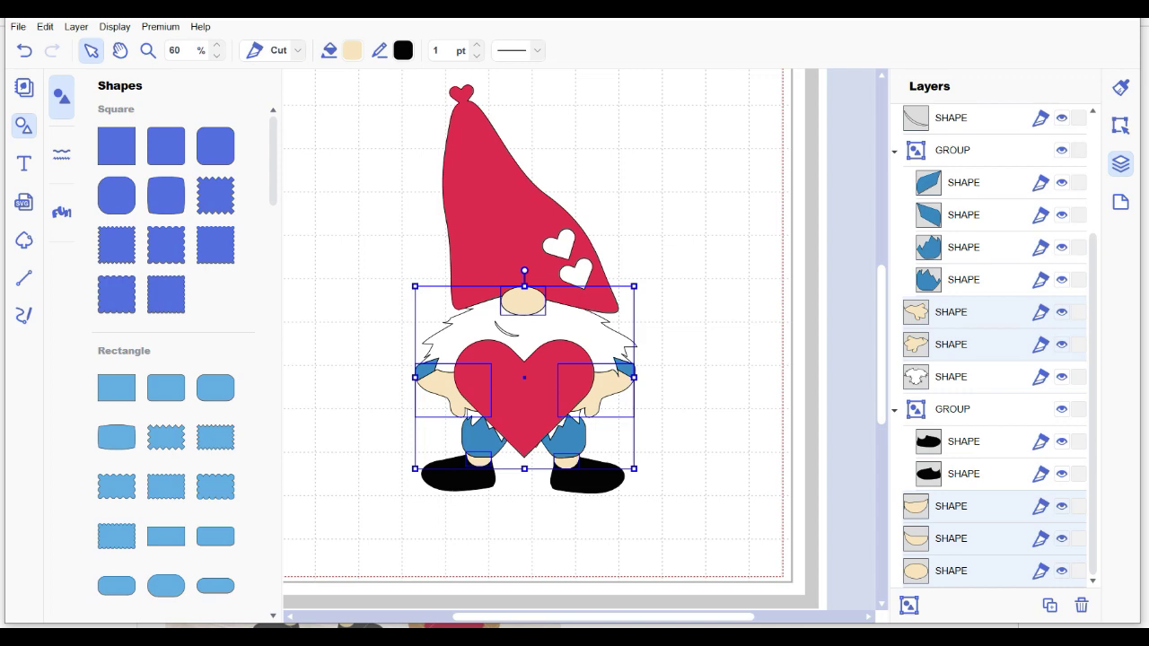
pyautogui.click(909, 606)
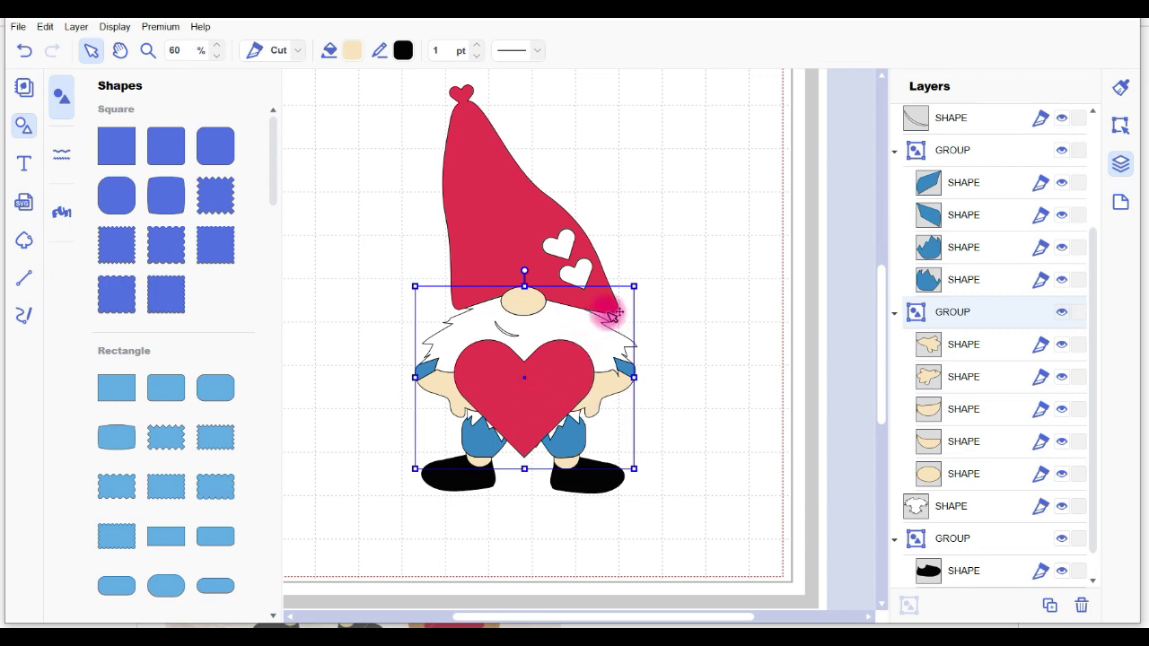
pyautogui.moveTo(613, 312); pyautogui.dragTo(661, 301)
# Step: Undo the accidental hat move and group the two white hat-heart rows
pyautogui.click(25, 52)
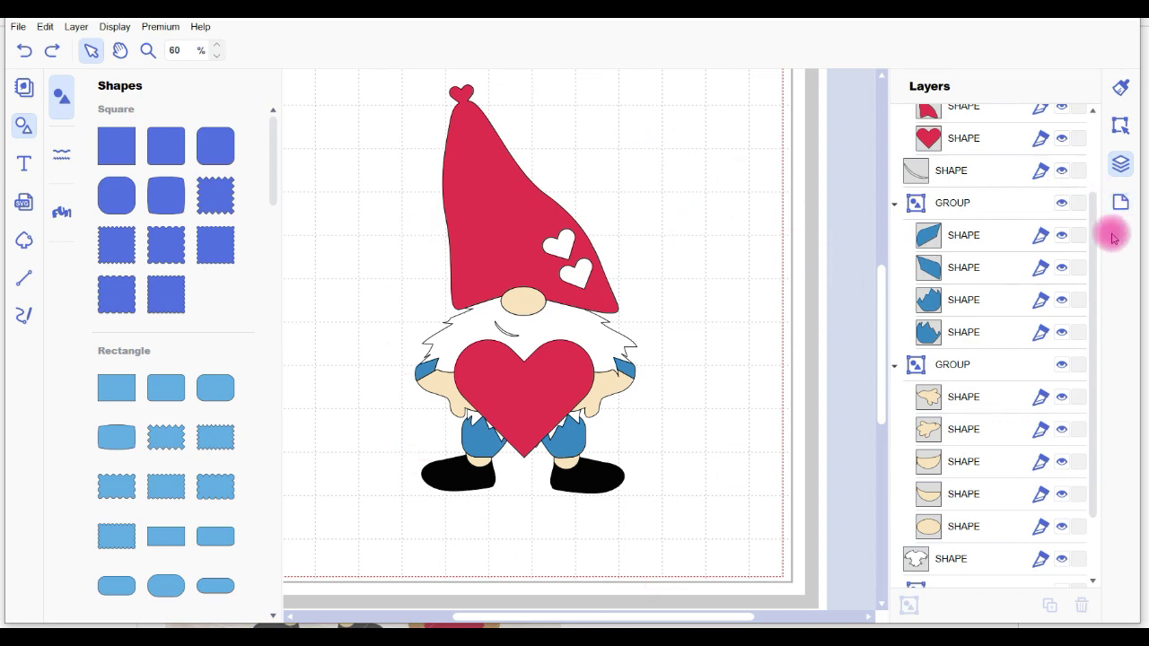
pyautogui.scroll(5, 1093, 276)
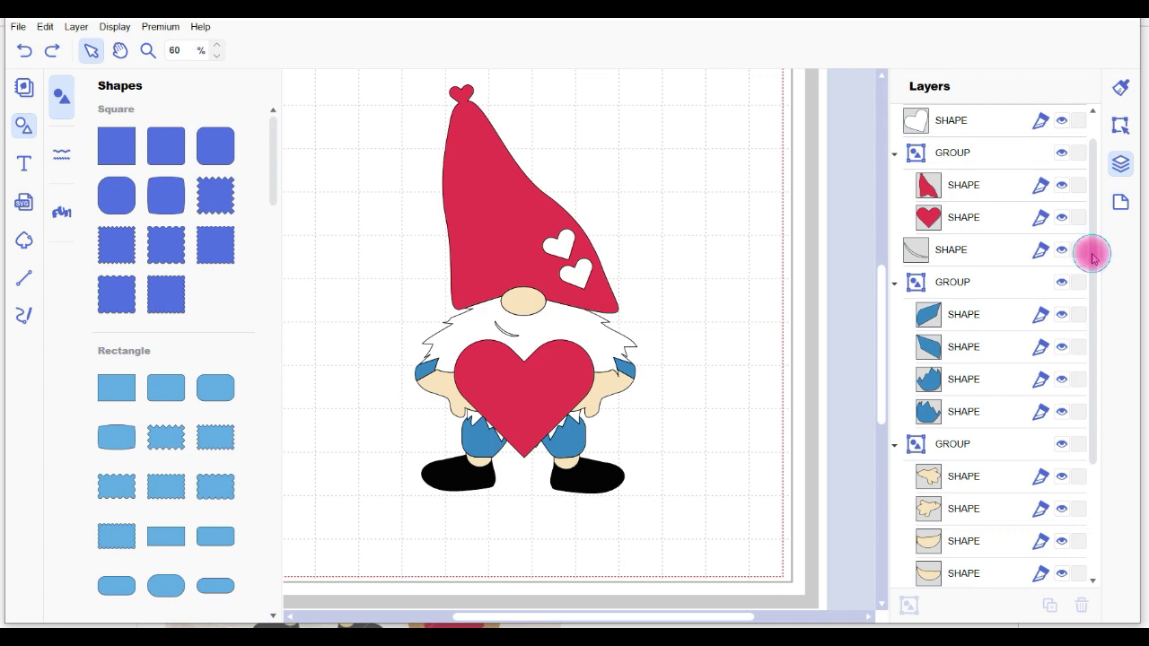
pyautogui.scroll(2, 1094, 258)
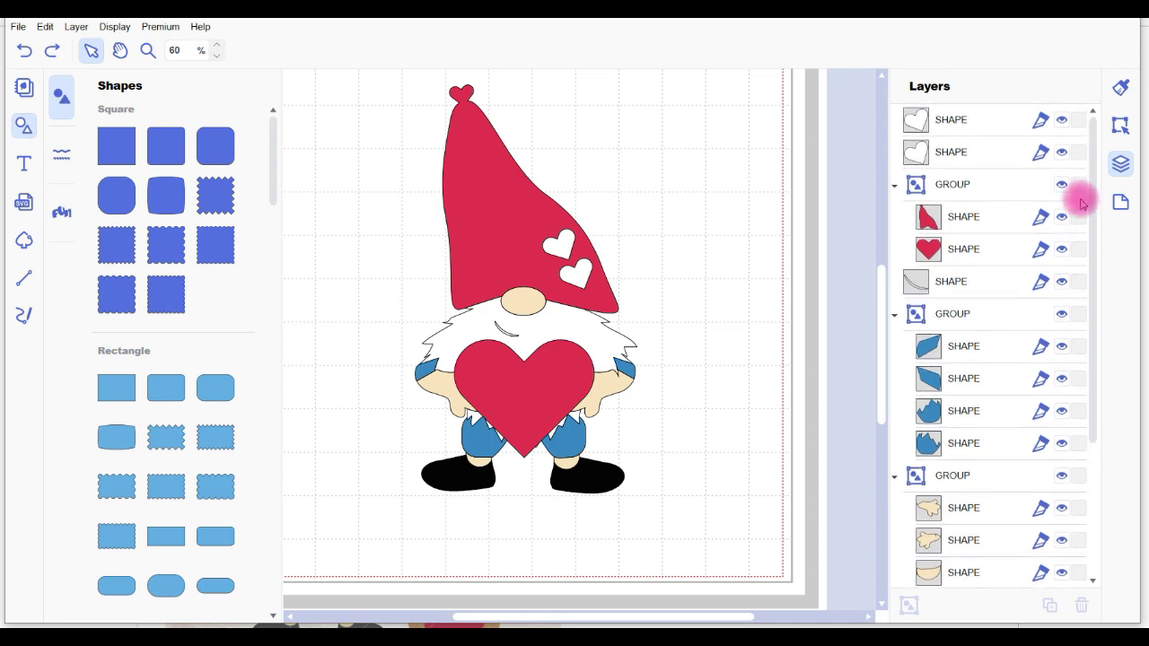
pyautogui.click(953, 121)
pyautogui.keyDown('shift'); pyautogui.click(951, 152); pyautogui.keyUp('shift')
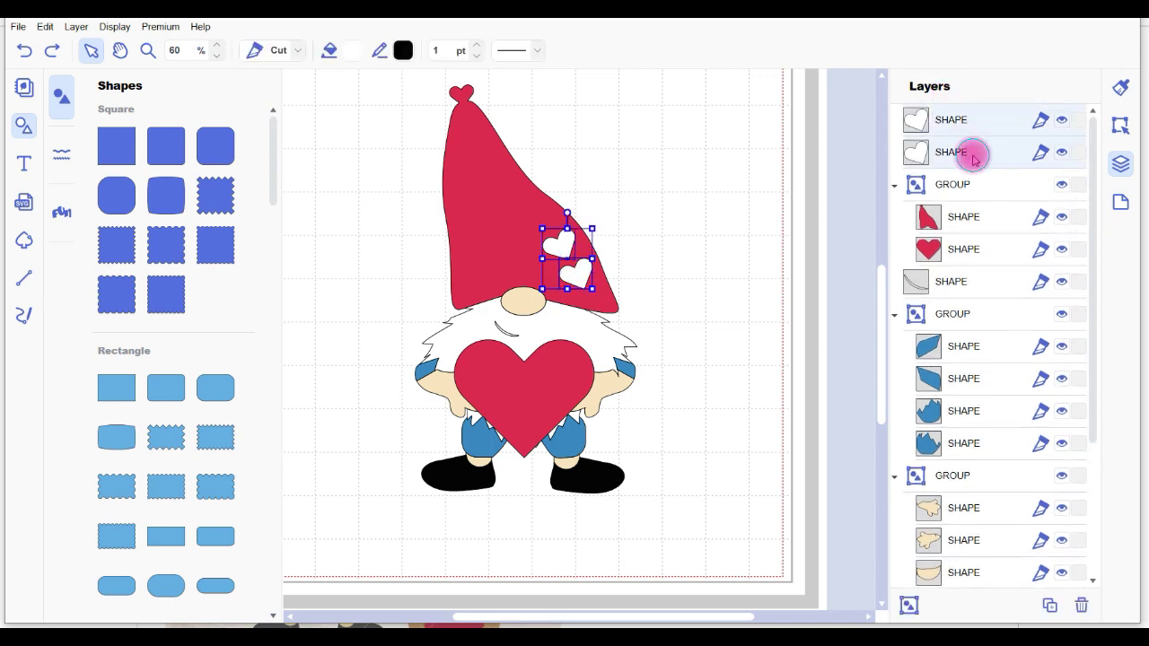
pyautogui.moveTo(924, 611)
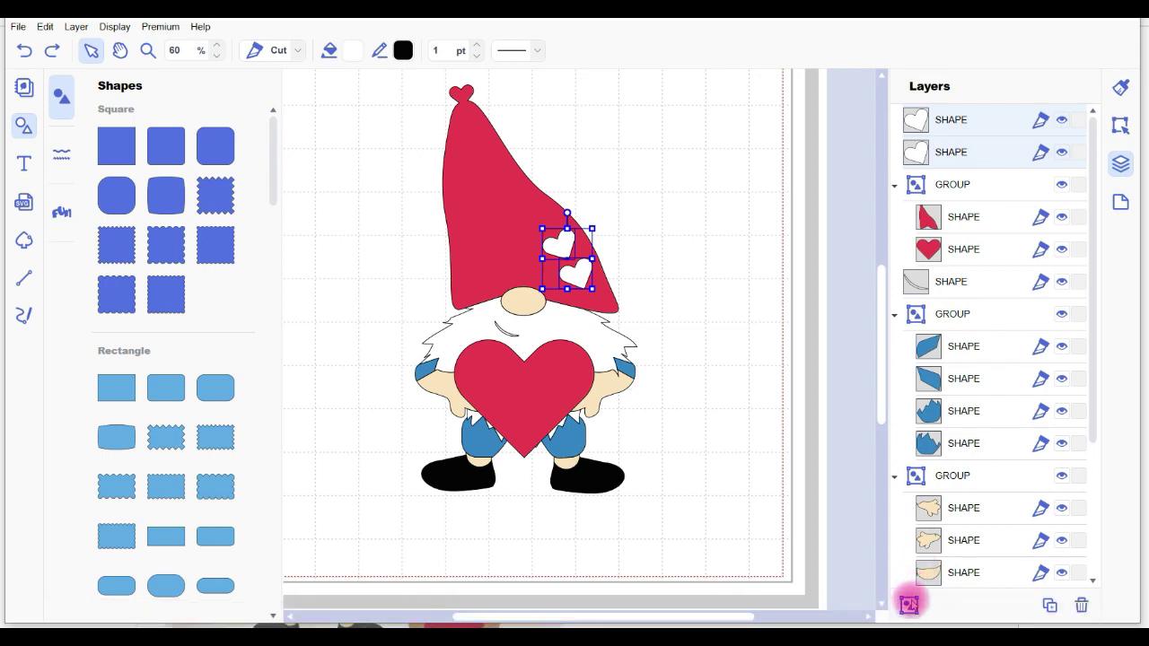
pyautogui.click(912, 604)
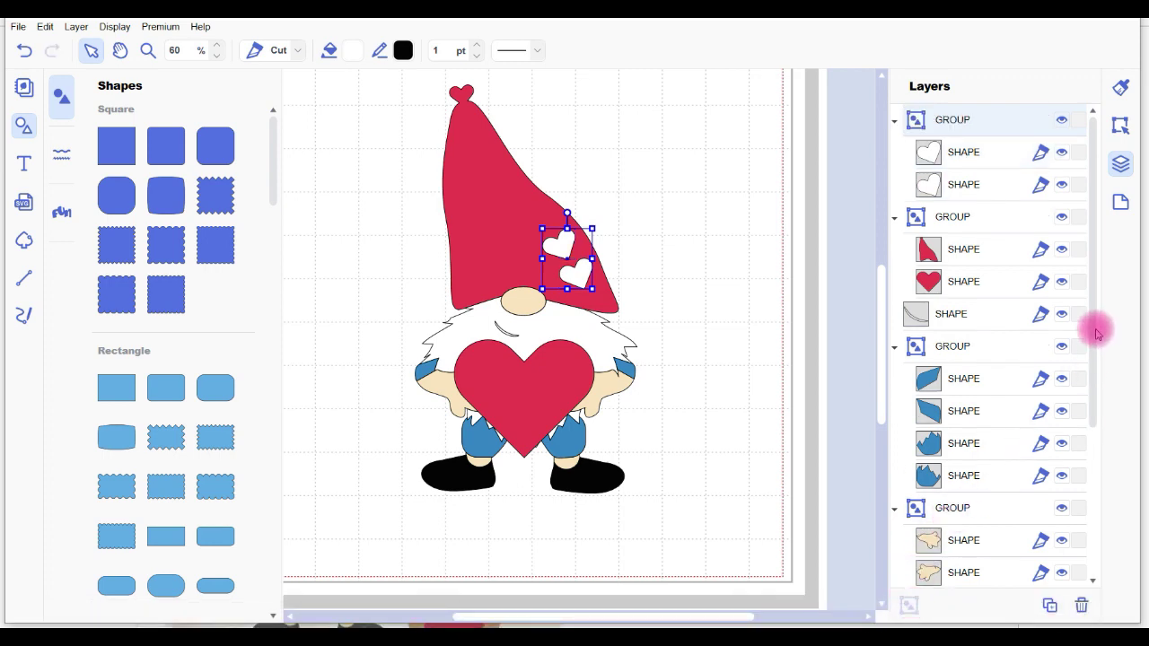
pyautogui.moveTo(1096, 333); pyautogui.dragTo(1105, 501)
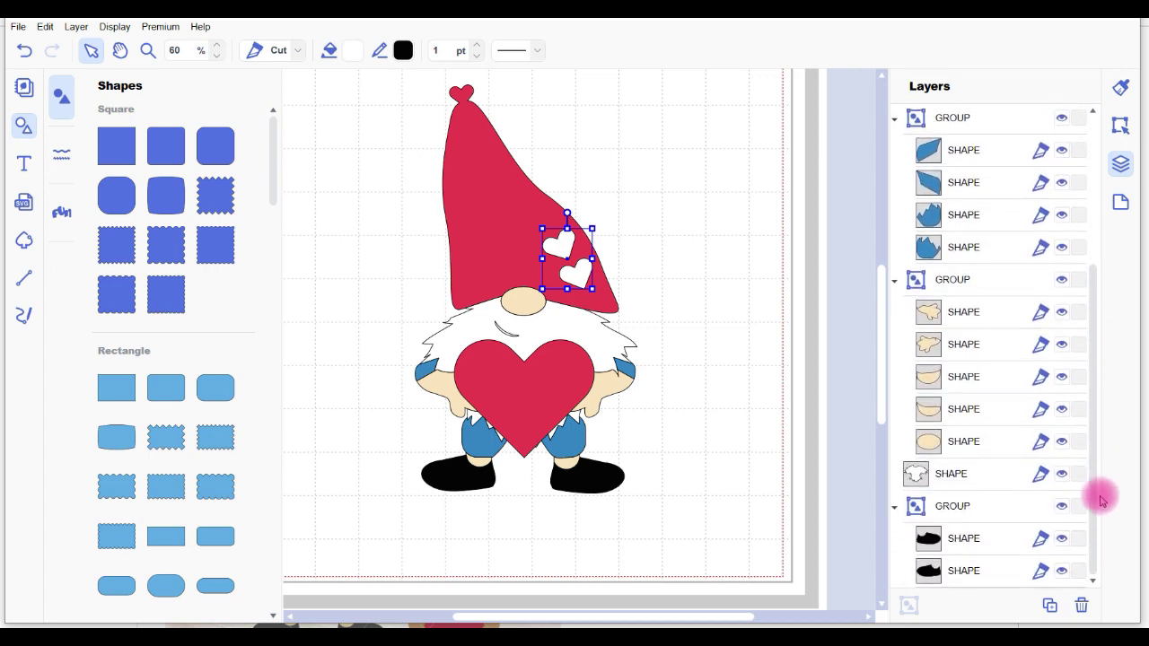
# Step: After mistakenly grouping the beard with the hat hearts, drag the beard row back out
pyautogui.click(977, 480)
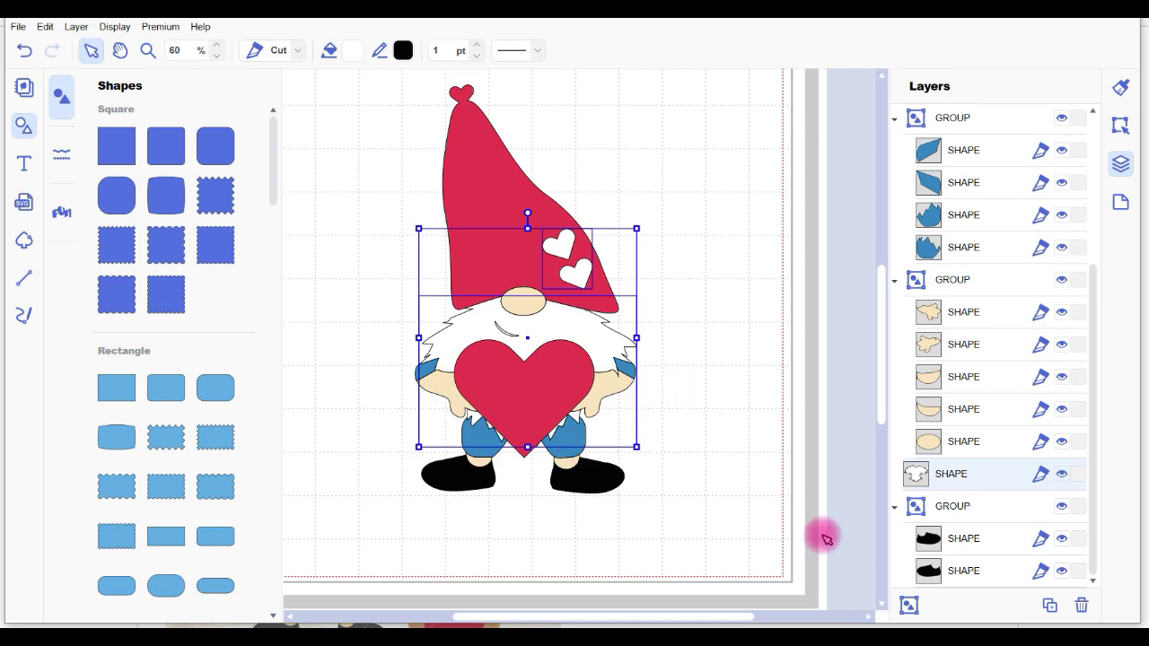
pyautogui.click(908, 607)
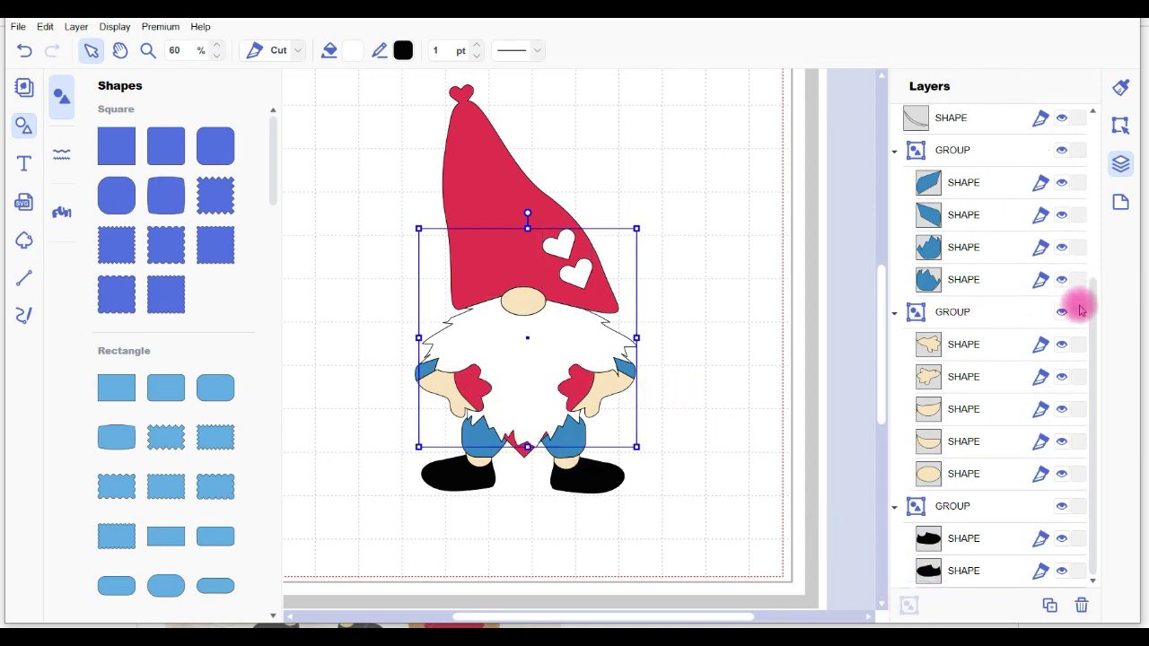
pyautogui.moveTo(1095, 368); pyautogui.dragTo(1063, 229)
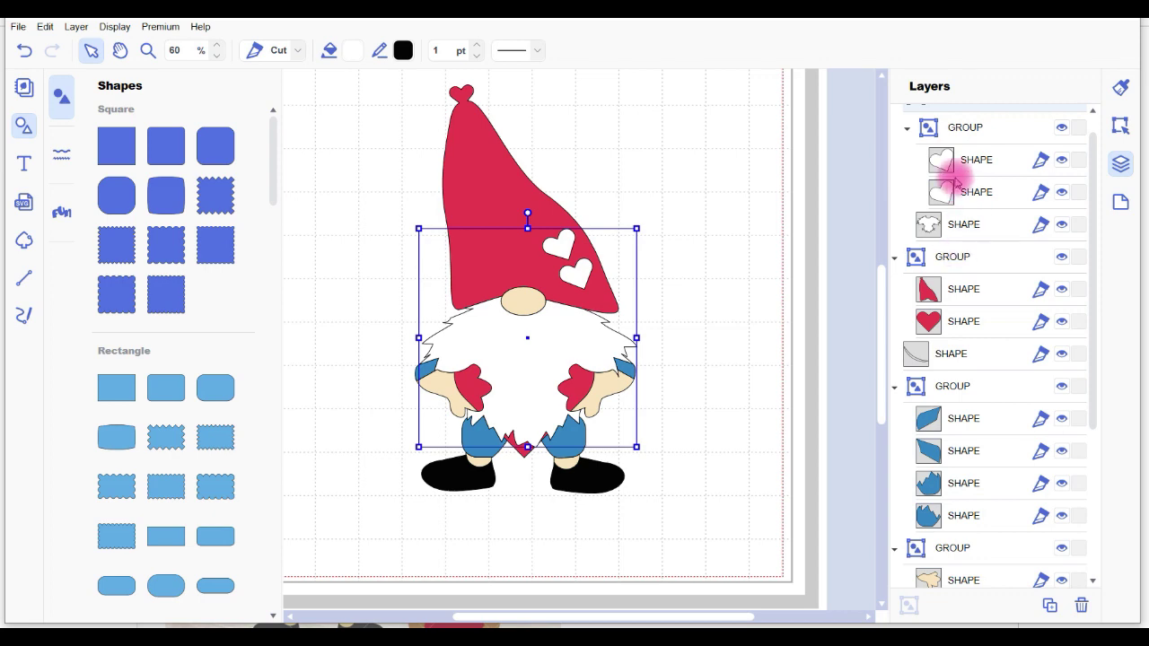
pyautogui.click(965, 127)
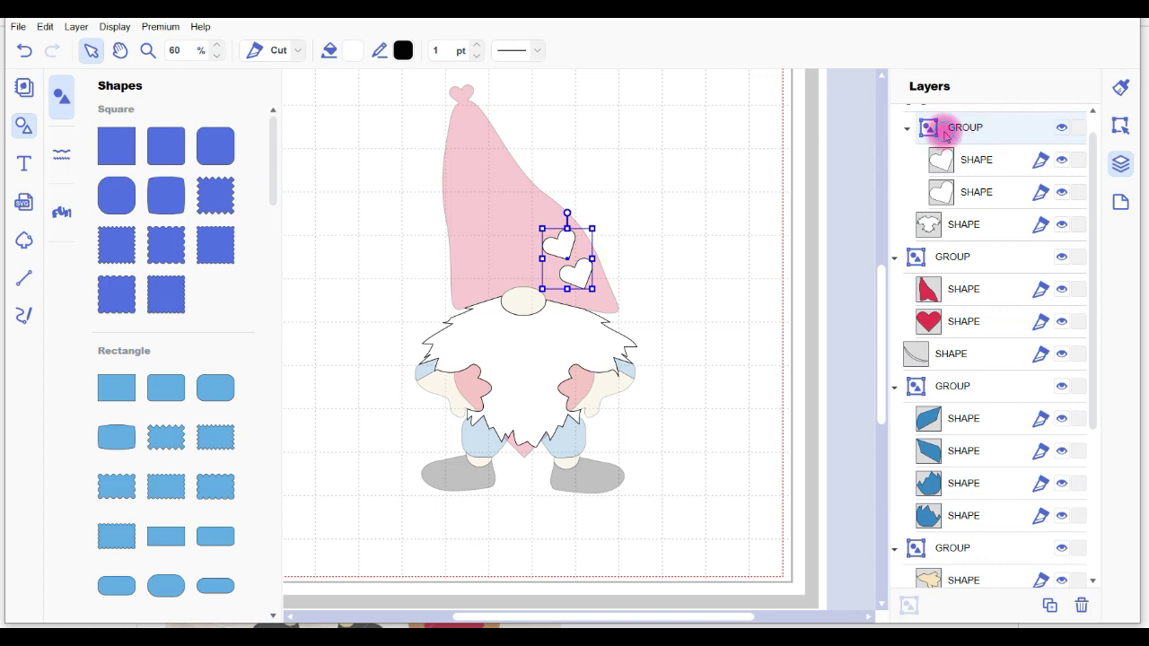
pyautogui.moveTo(949, 128); pyautogui.dragTo(953, 366)
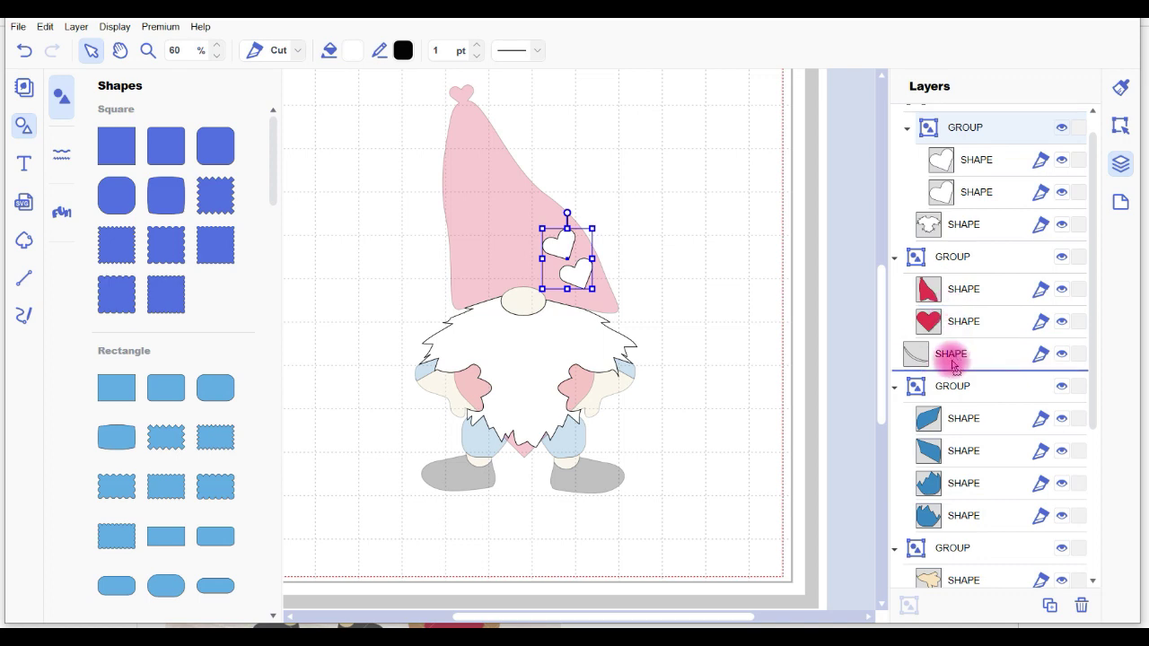
# Step: Place the beard layer behind the big heart and fill the smile black #000000
pyautogui.moveTo(954, 366); pyautogui.dragTo(914, 316)
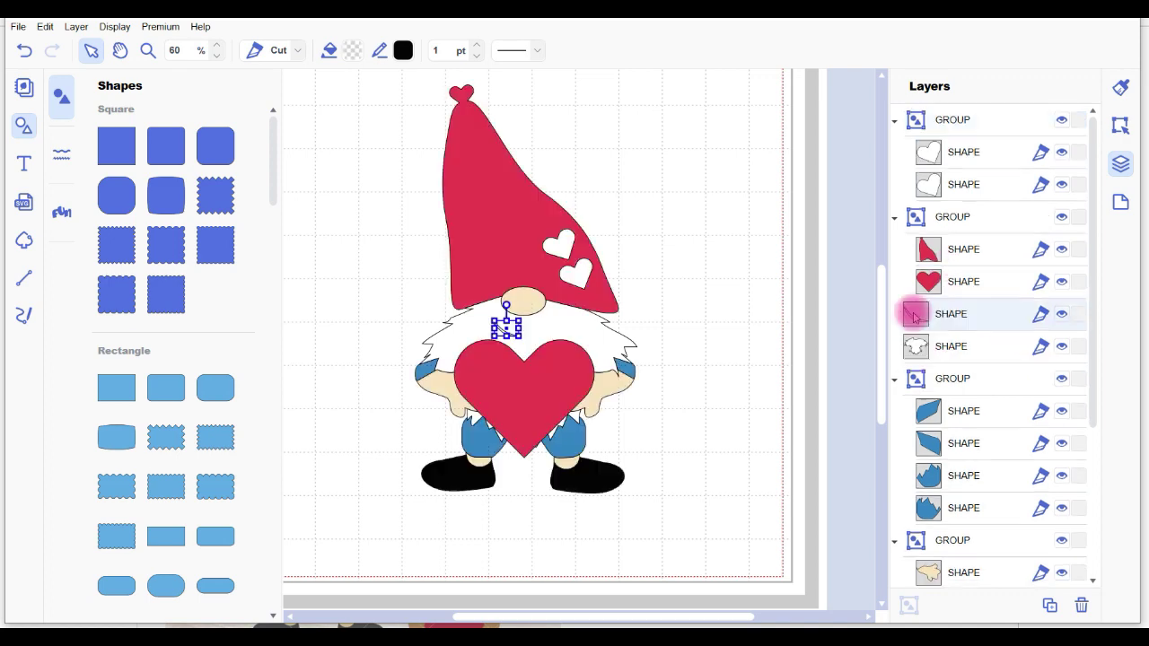
pyautogui.click(1121, 126)
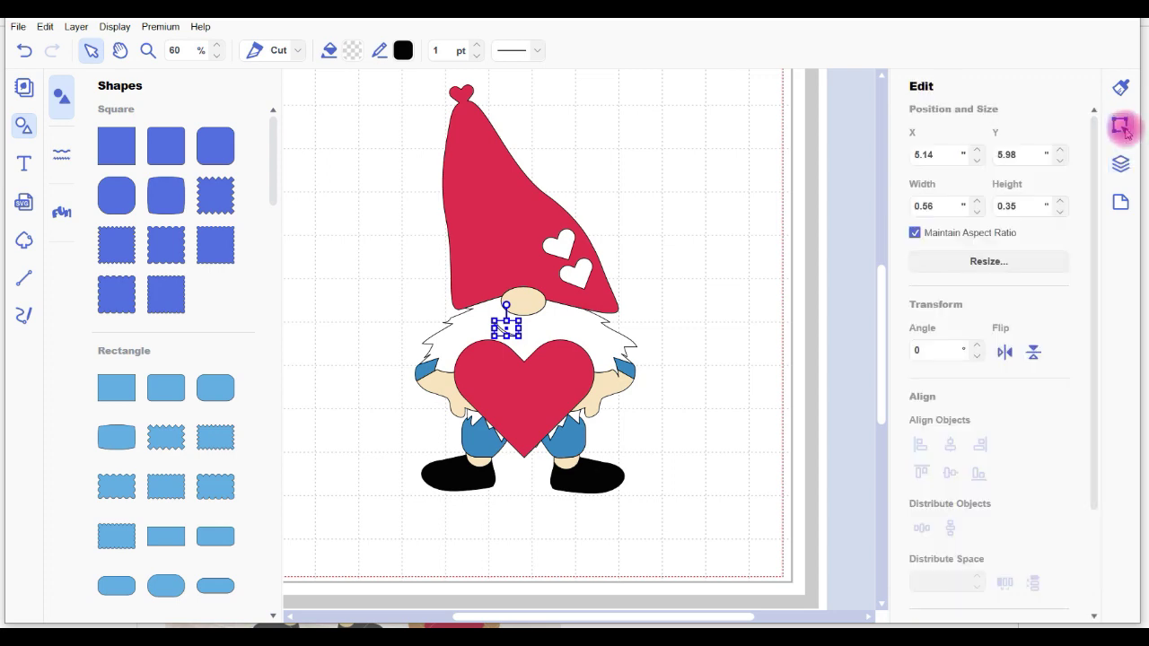
pyautogui.click(1122, 90)
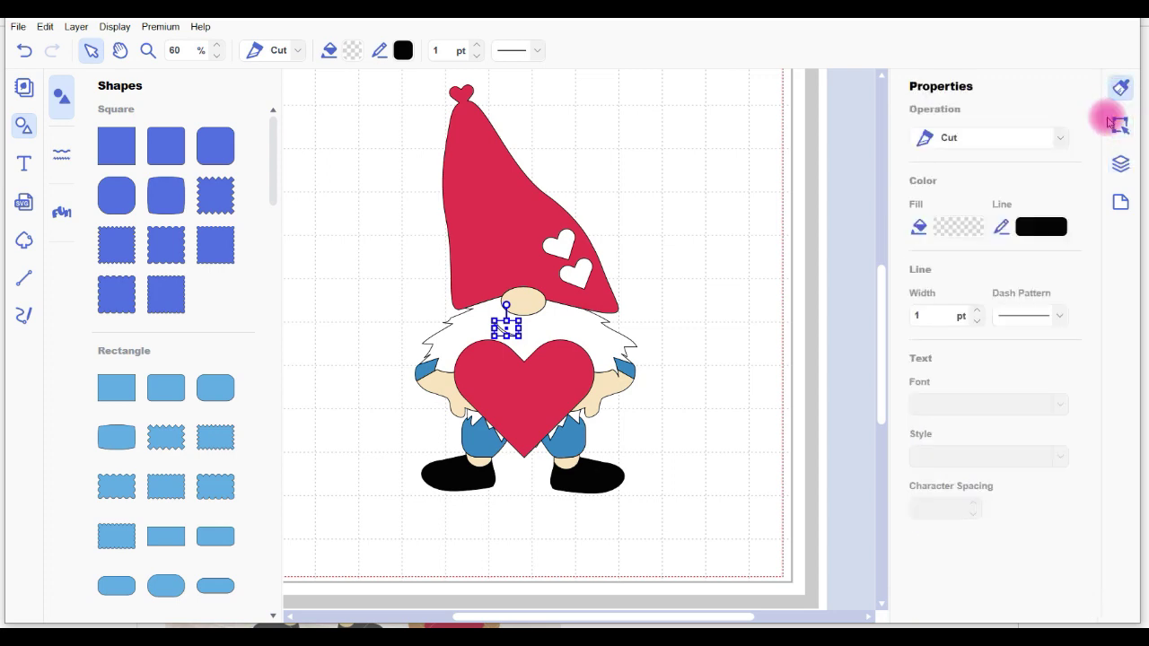
pyautogui.click(950, 228)
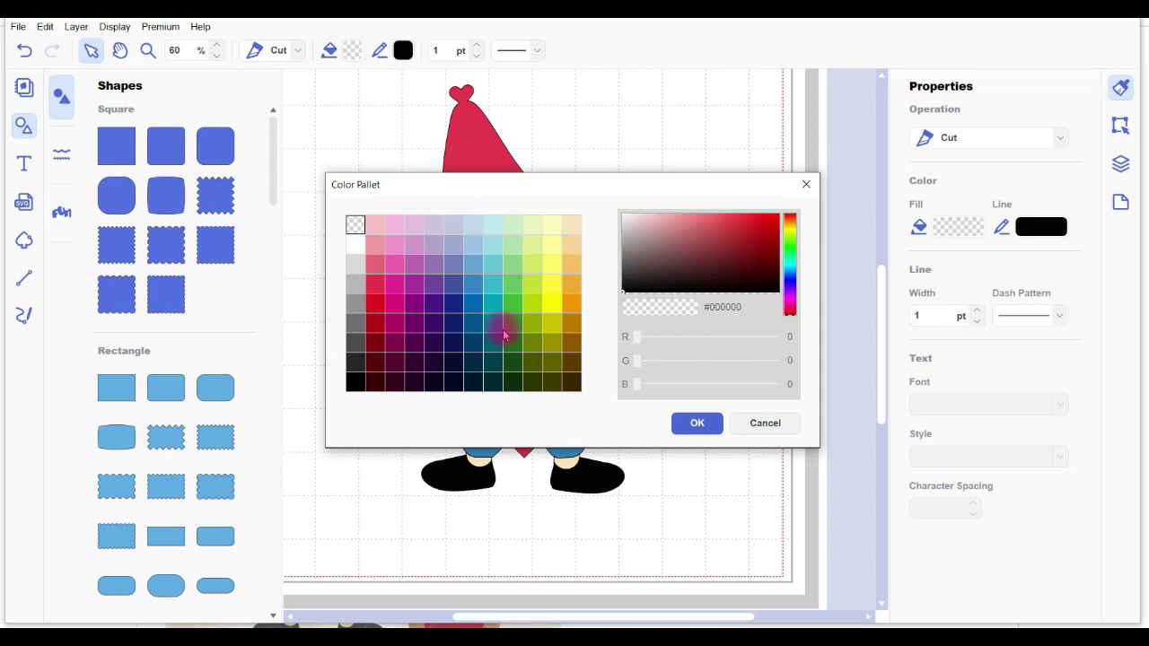
pyautogui.click(358, 384)
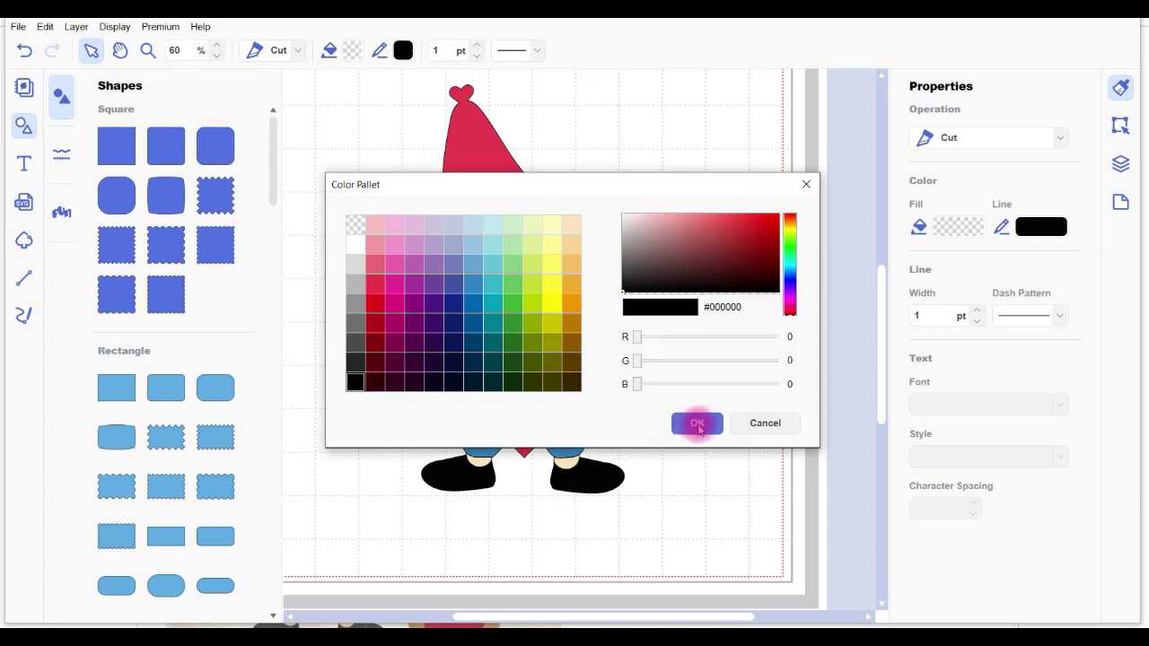
pyautogui.click(696, 425)
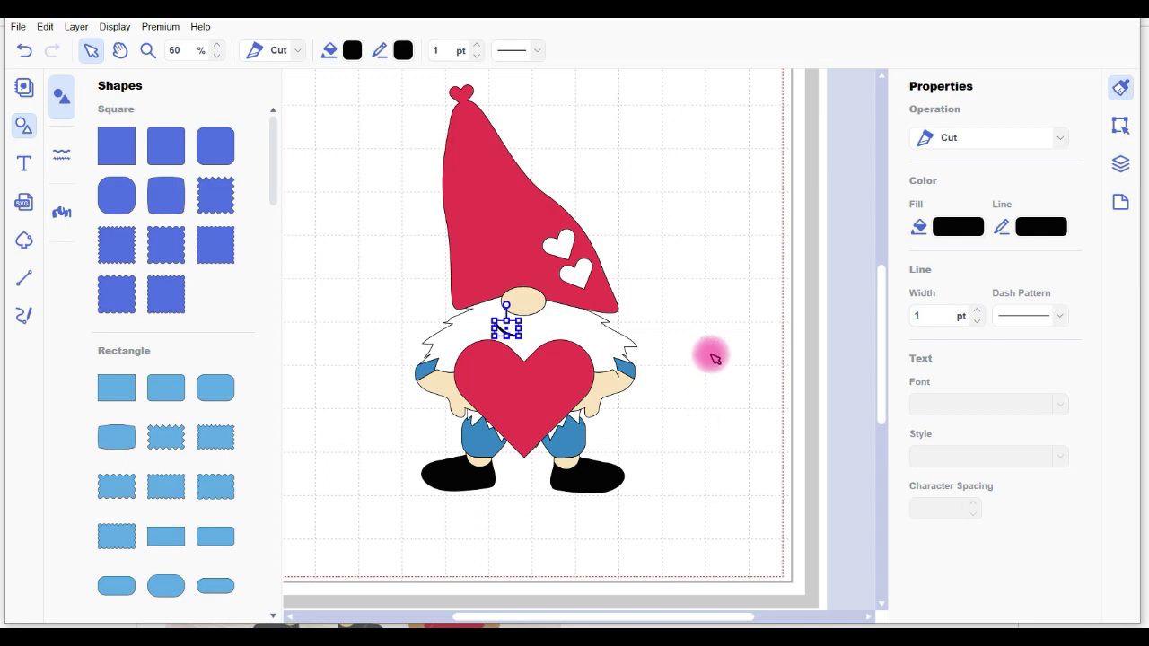
pyautogui.click(709, 352)
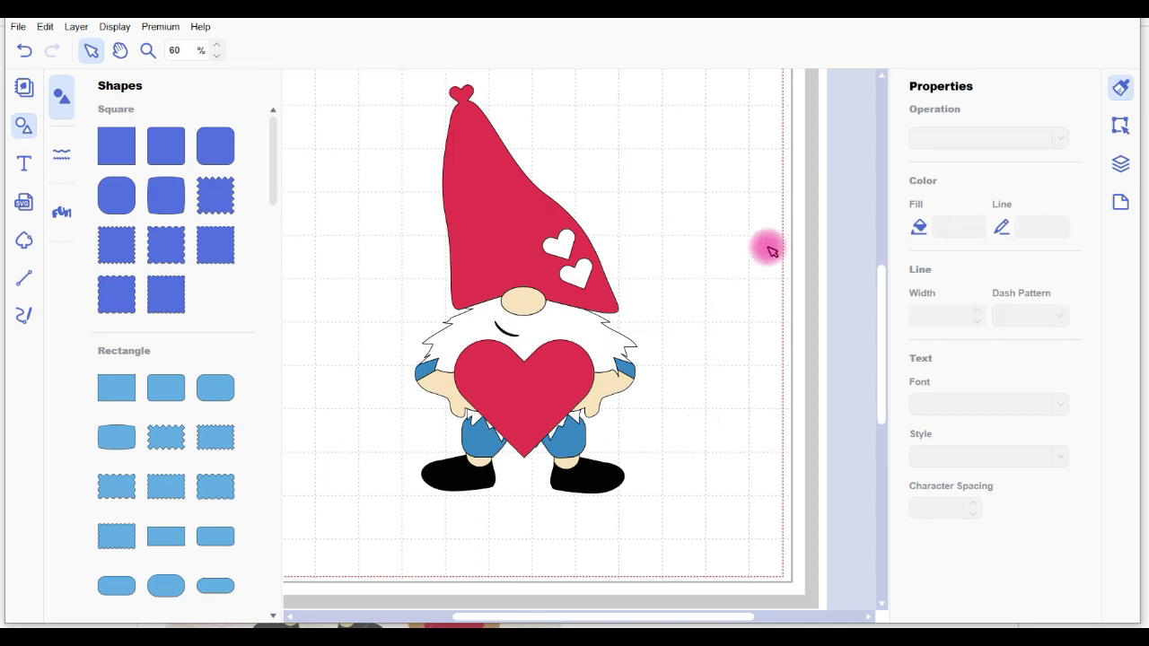
pyautogui.click(1120, 164)
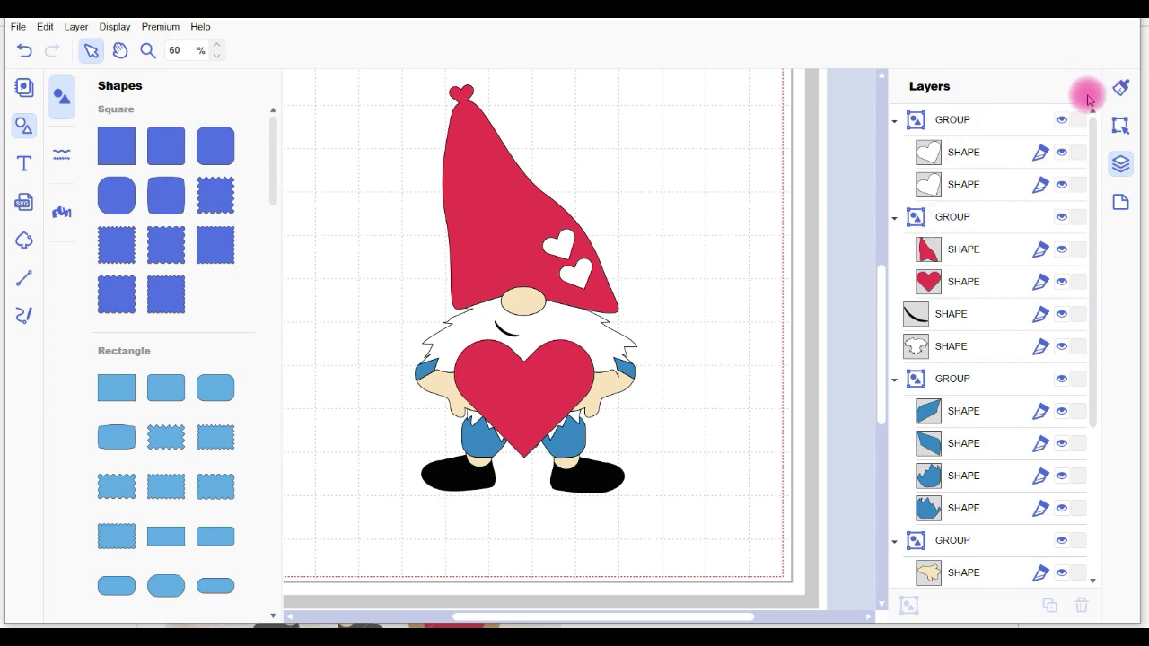
# Step: Hide the white hearts, smile, beard, blue clothes, hands-and-nose and shoe layers
pyautogui.click(1062, 120)
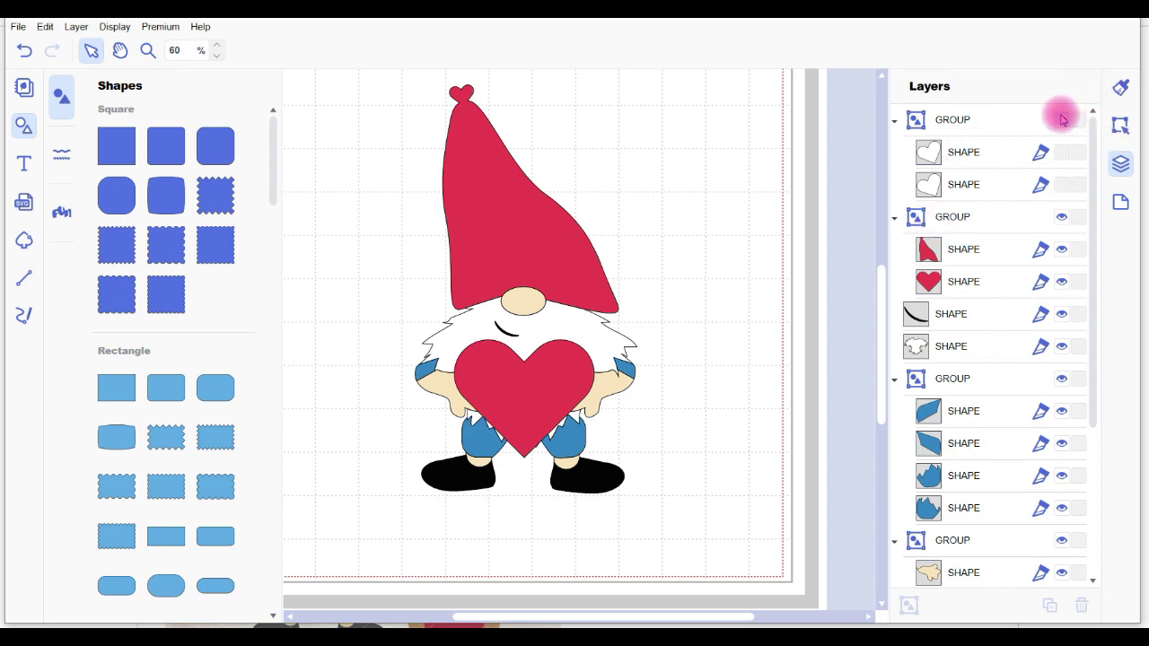
pyautogui.click(1064, 314)
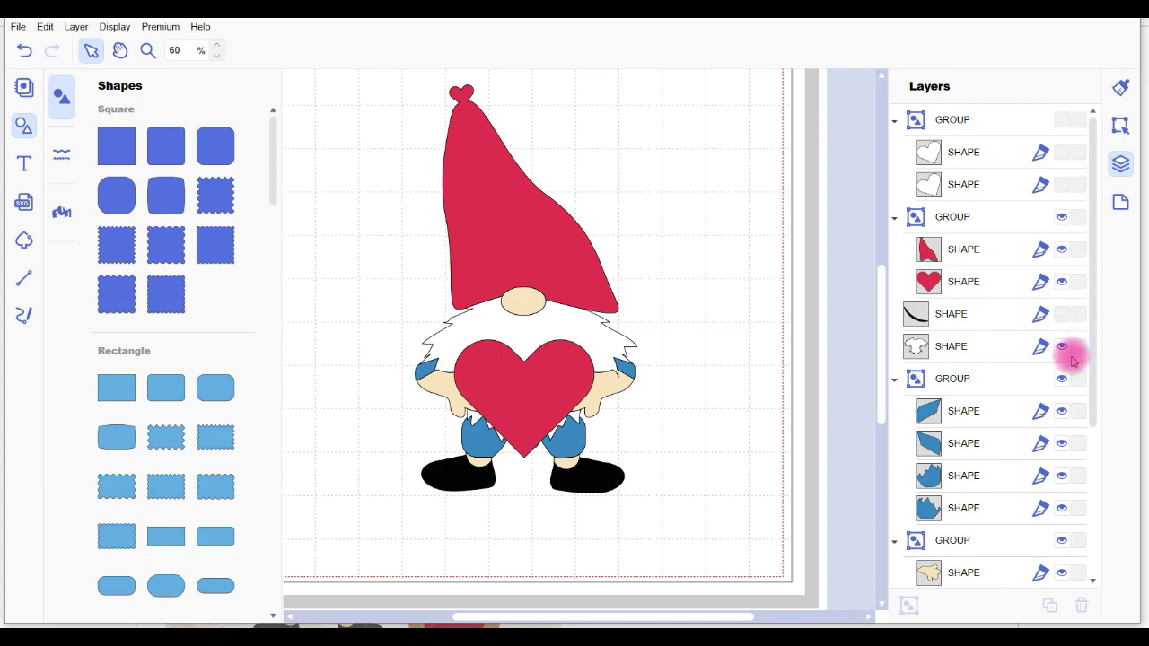
pyautogui.click(1062, 349)
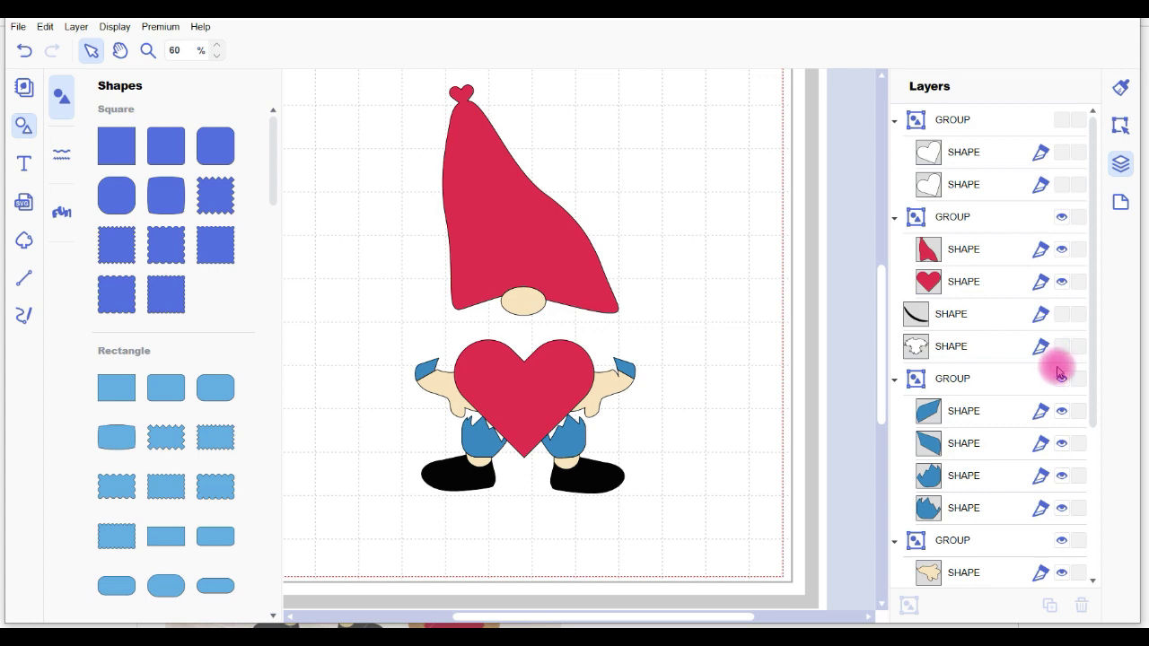
pyautogui.click(1062, 381)
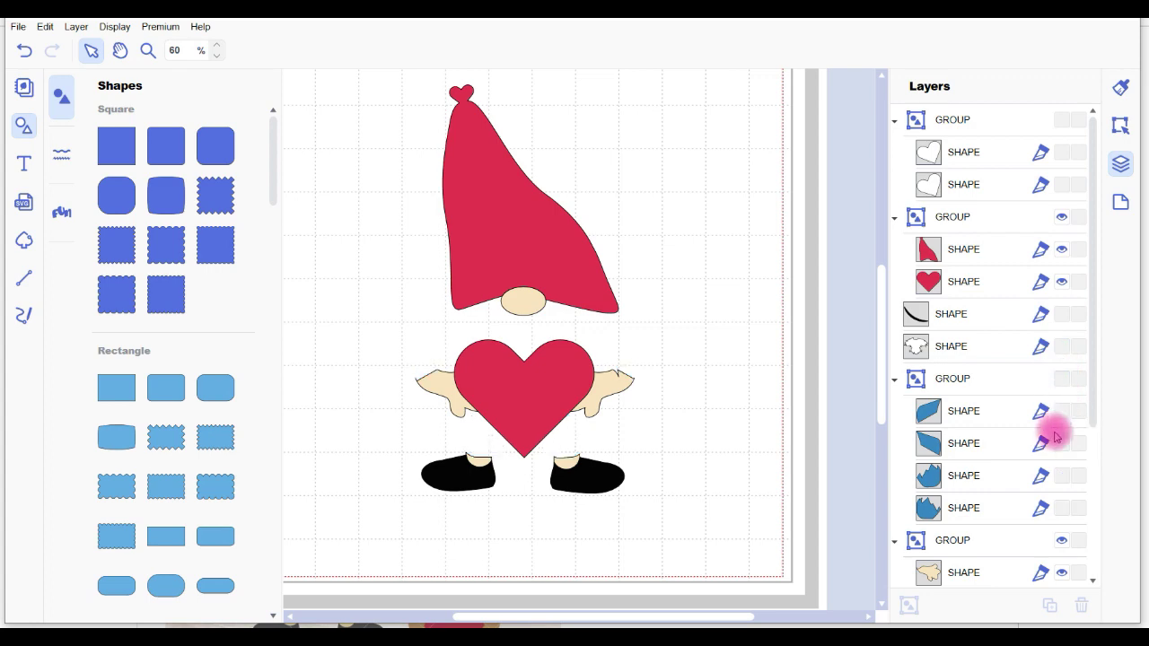
pyautogui.click(1062, 541)
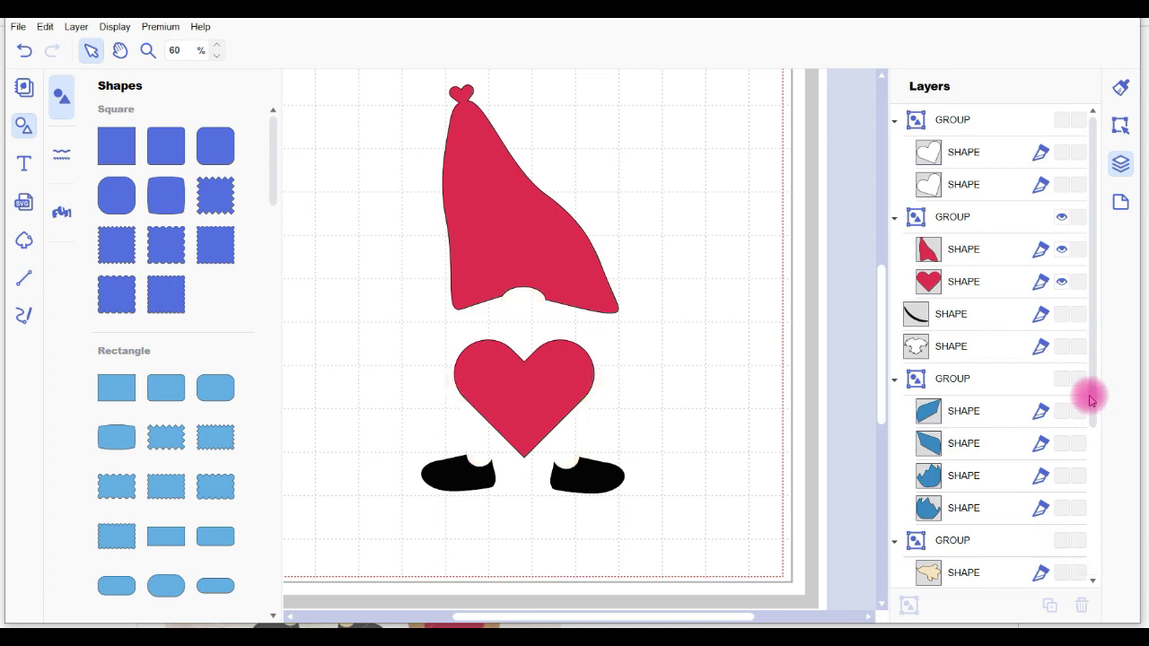
pyautogui.moveTo(1095, 392); pyautogui.dragTo(1119, 523)
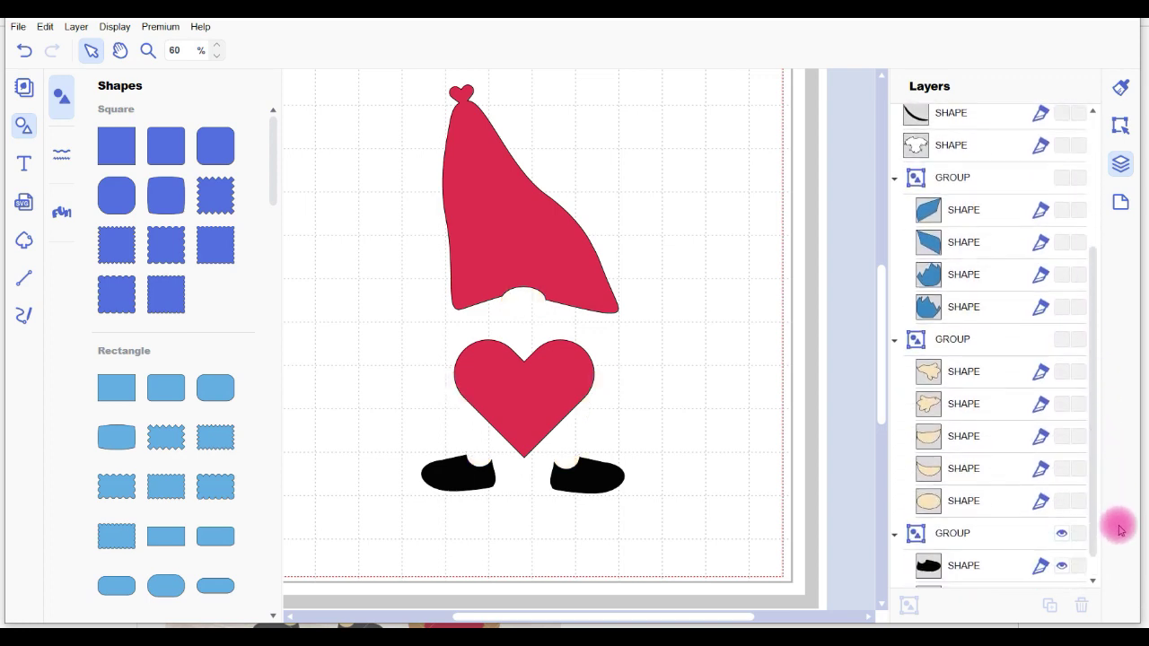
pyautogui.click(1065, 533)
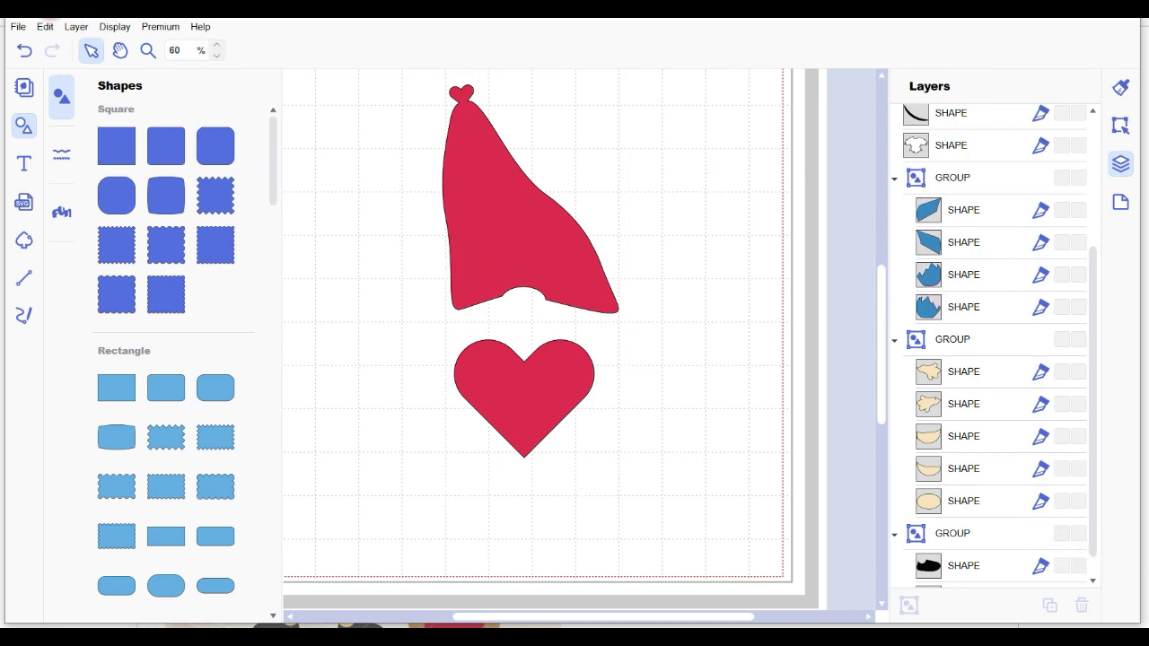
# Step: Transfer the red hat and heart as an FCM file via the Internet, confirming both messages
pyautogui.click(19, 30)
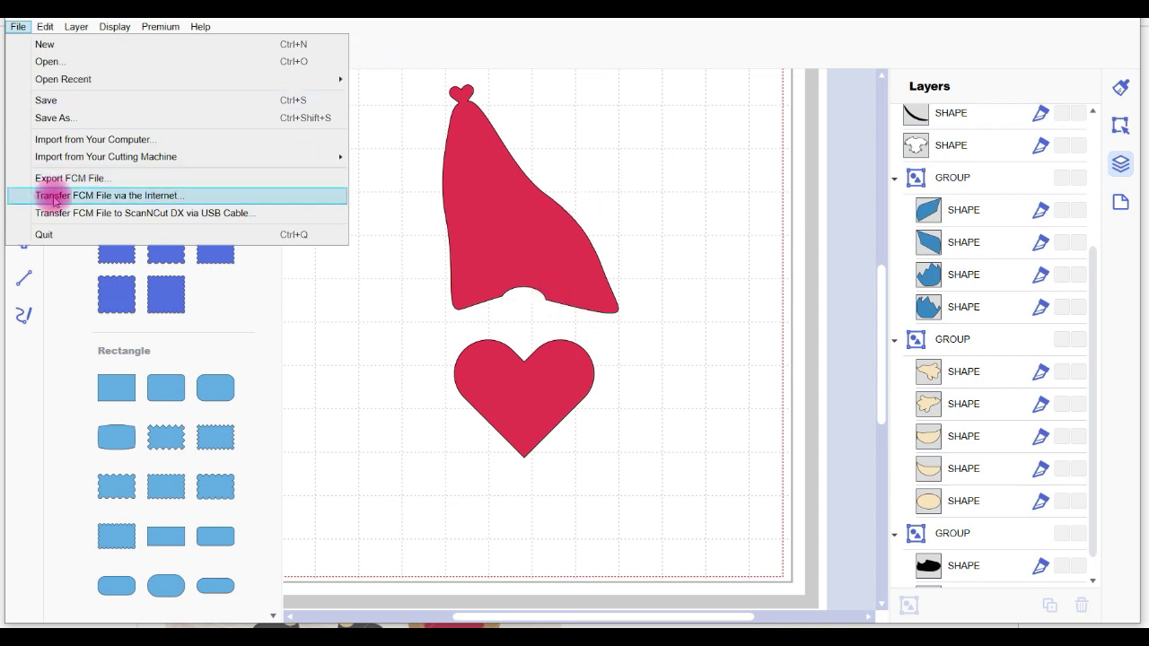
pyautogui.click(54, 198)
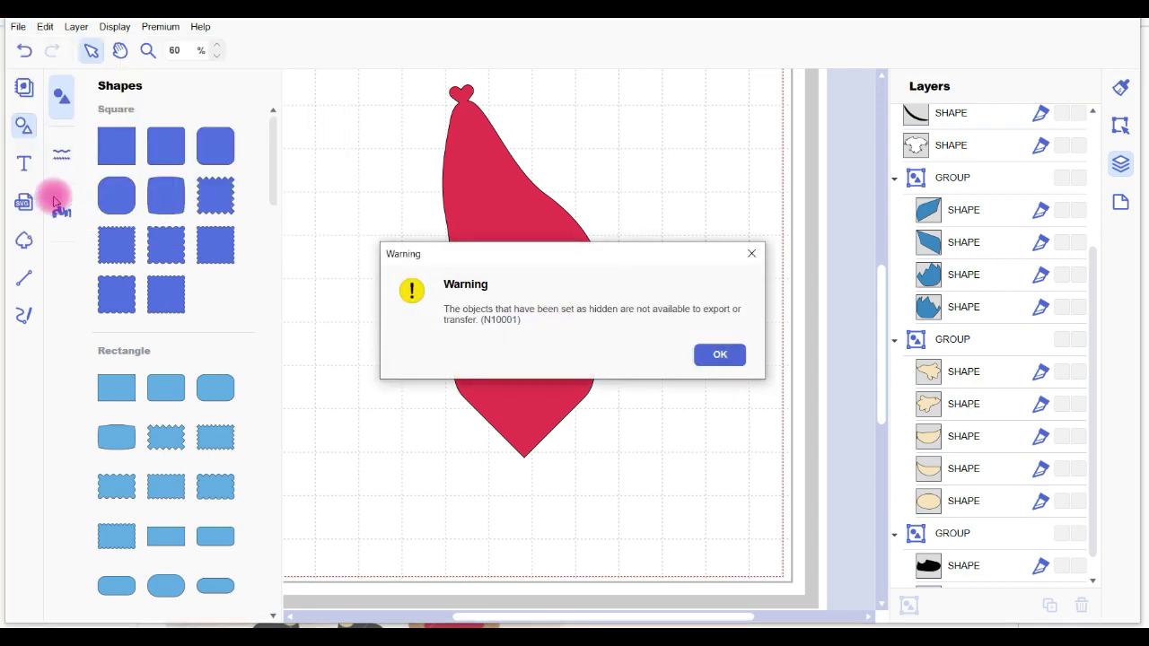
pyautogui.click(718, 357)
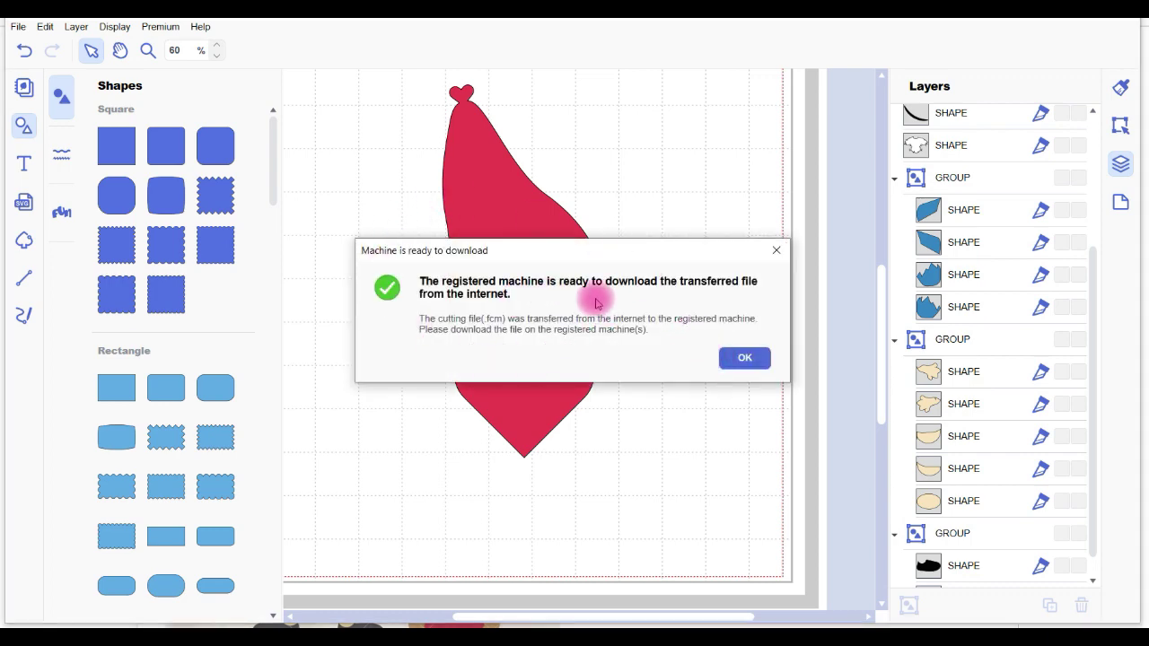
pyautogui.click(763, 360)
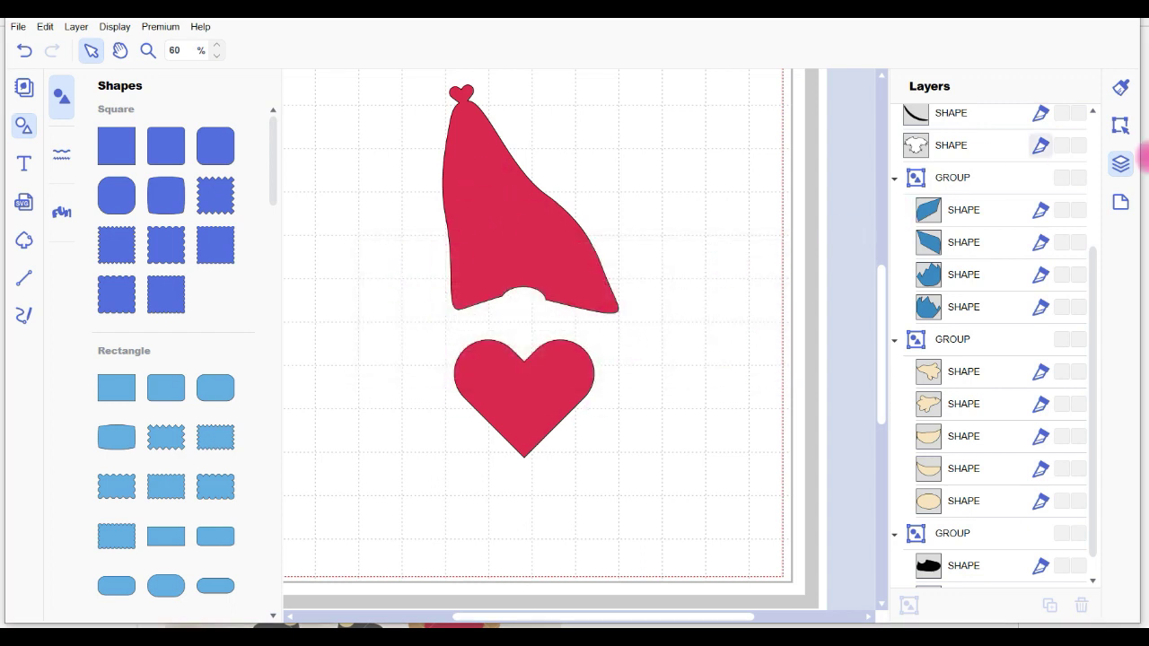
# Step: Hide the red hat-and-heart group and show the white hearts and beard
pyautogui.scroll(5, 1094, 313)
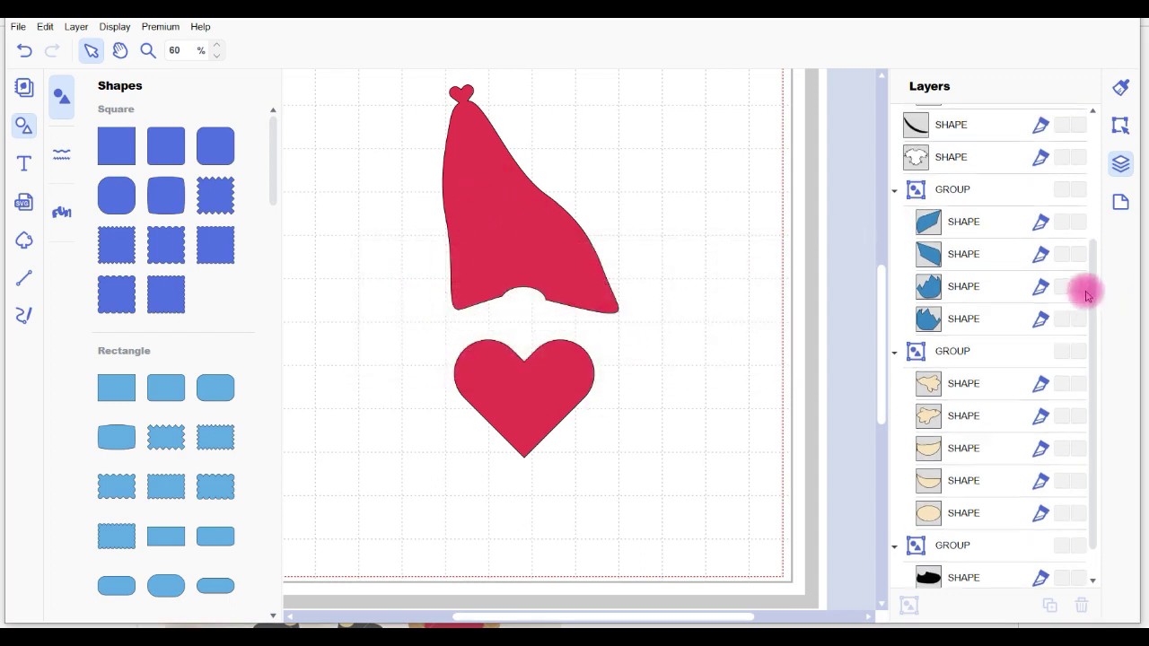
pyautogui.click(1062, 187)
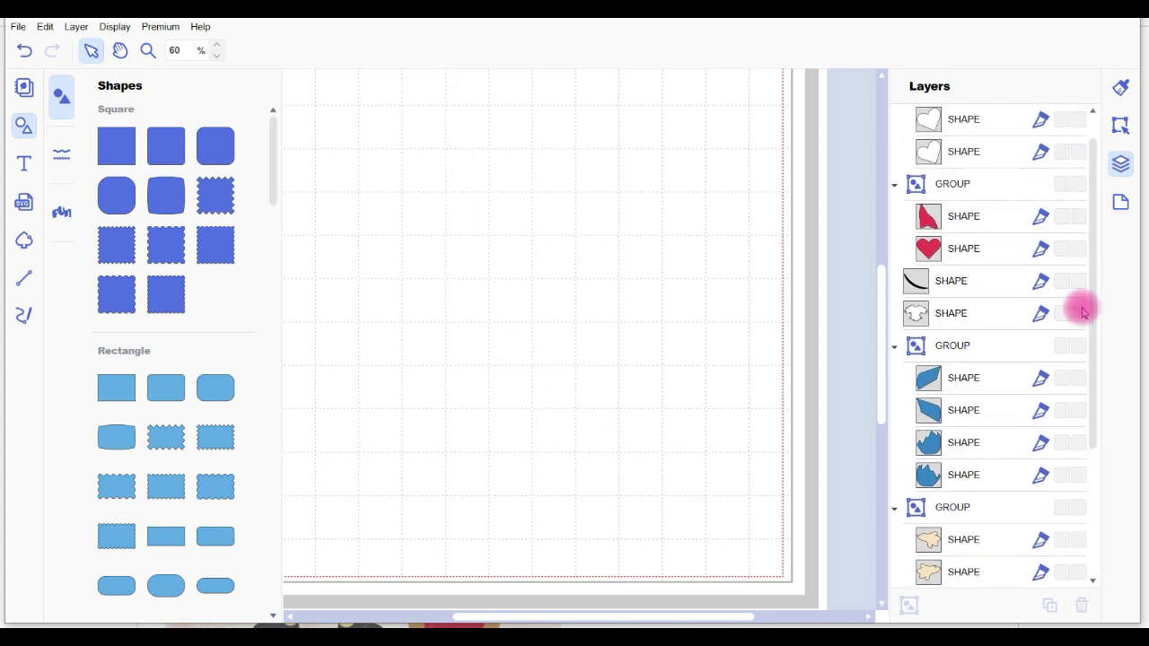
pyautogui.scroll(1, 1094, 296)
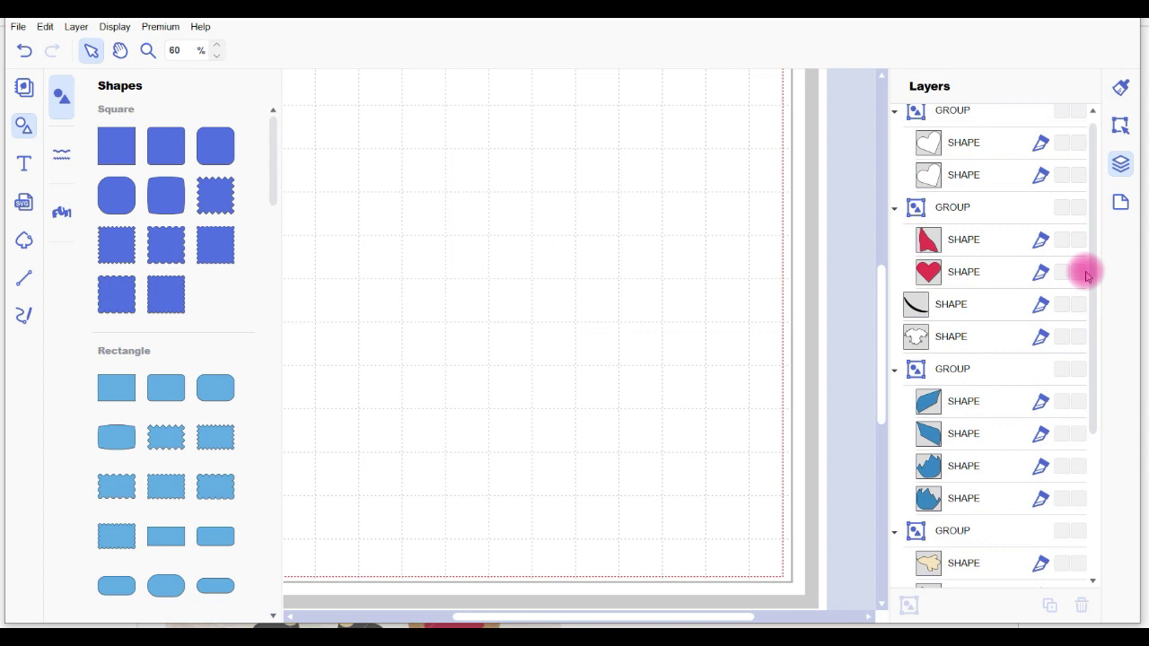
pyautogui.click(1062, 120)
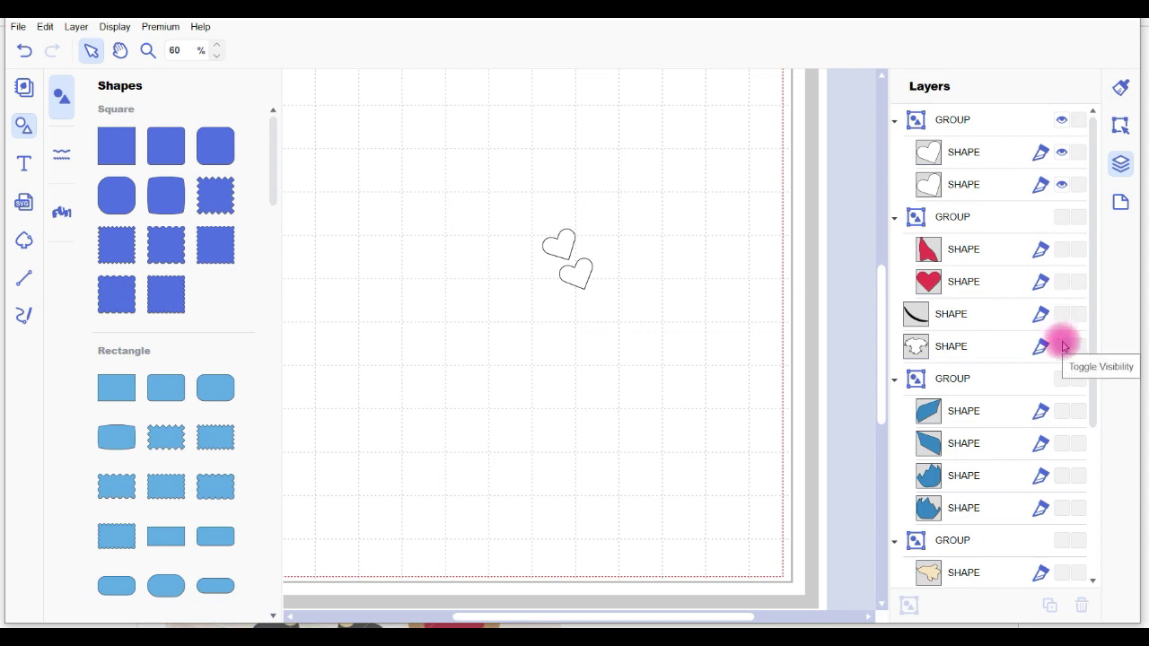
pyautogui.click(1062, 346)
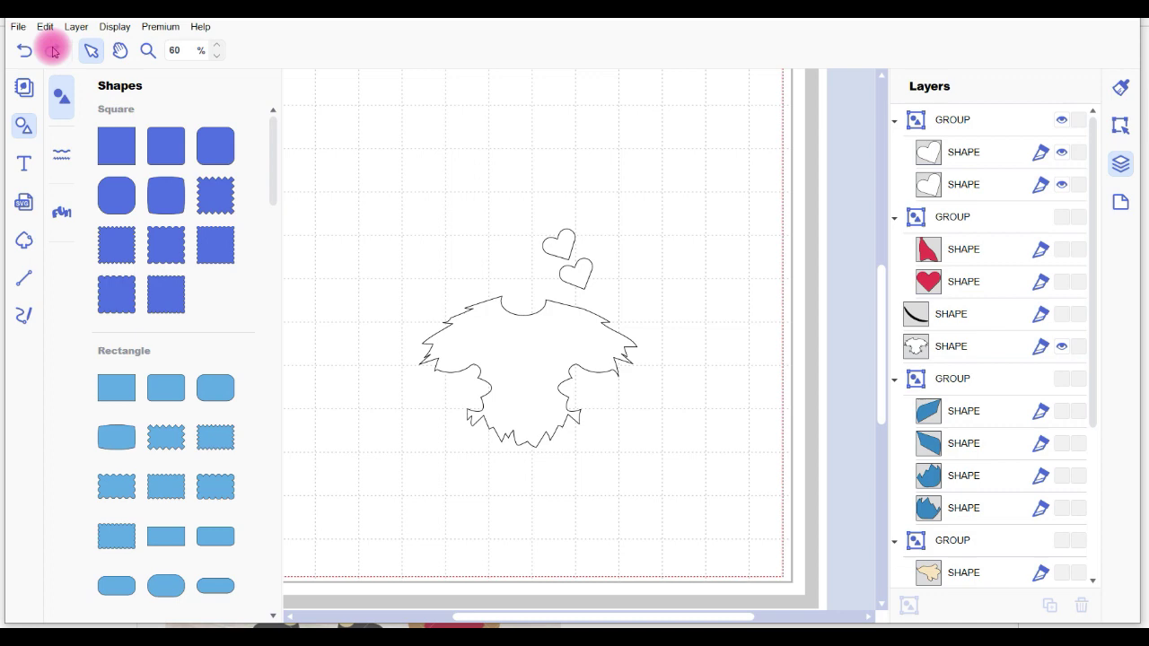
# Step: Transfer the hearts and beard as an FCM file via the Internet, confirming both messages
pyautogui.click(19, 29)
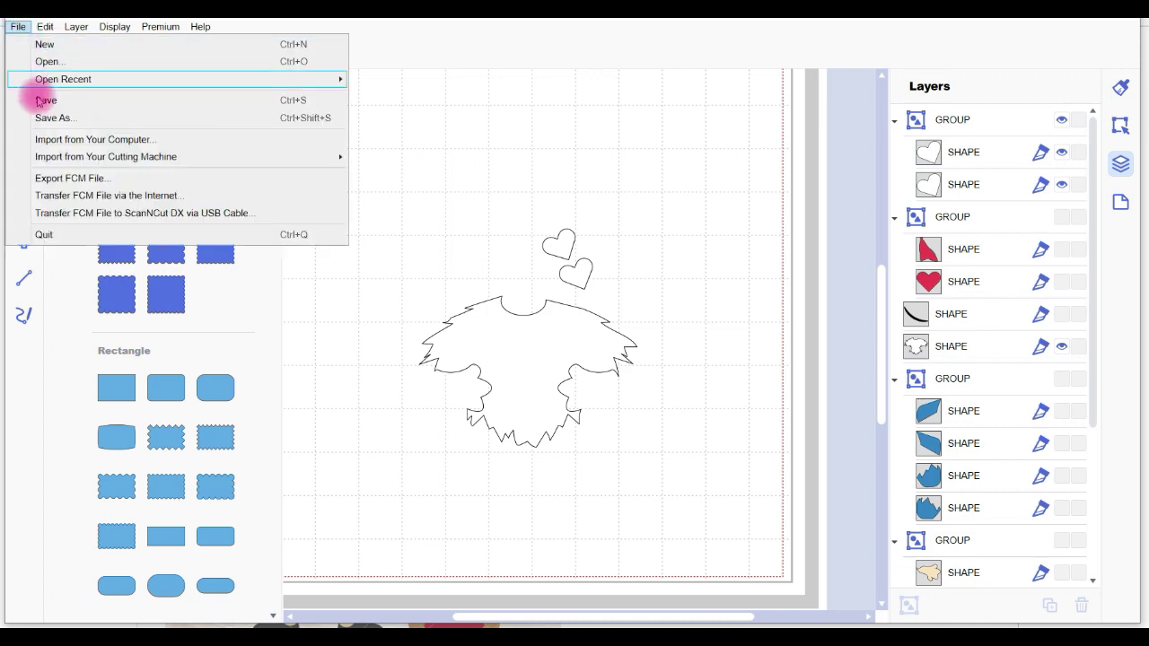
pyautogui.click(62, 196)
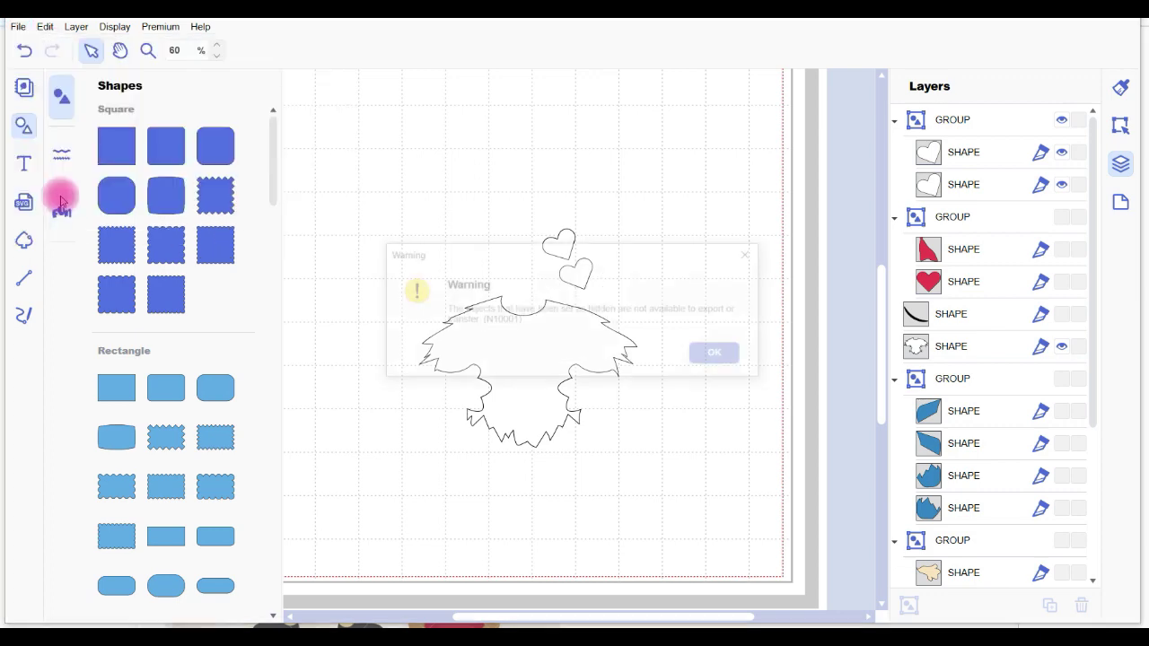
pyautogui.click(723, 356)
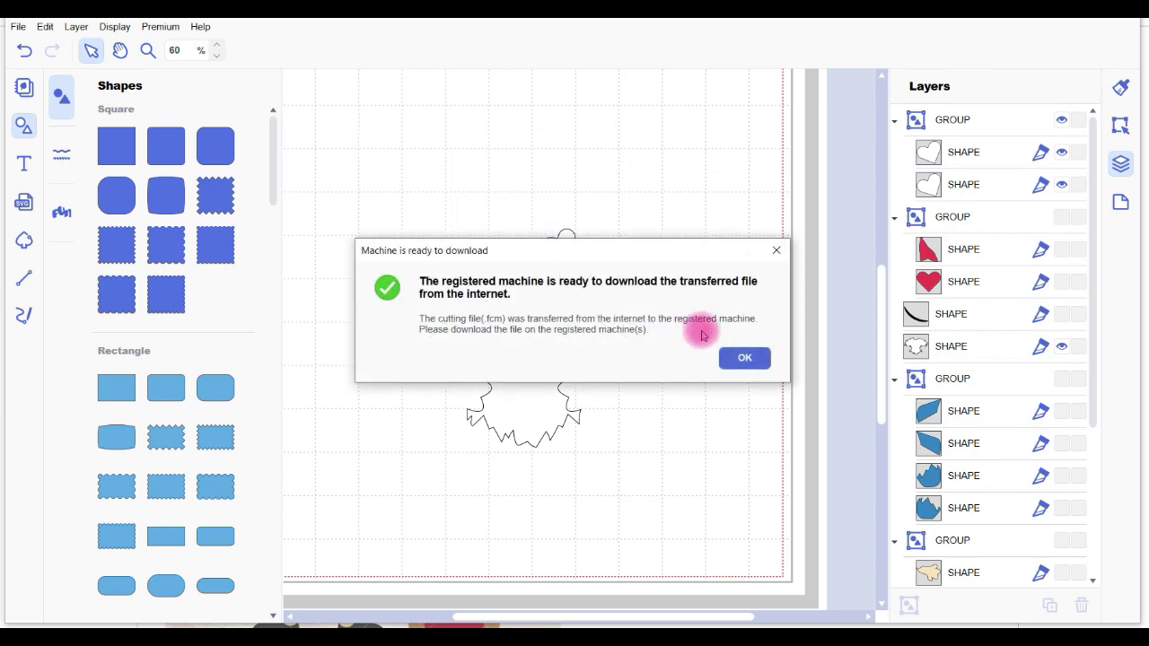
pyautogui.click(740, 359)
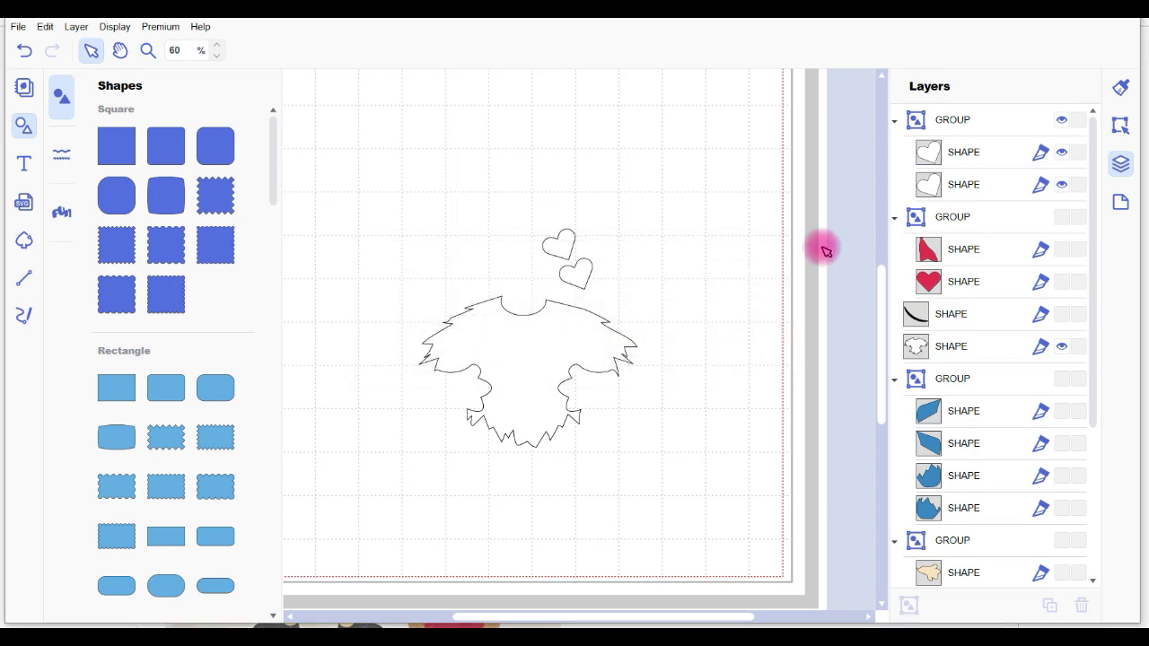
# Step: Hide the white hearts and beard outline so only the blue sleeves and trousers show
pyautogui.click(1062, 121)
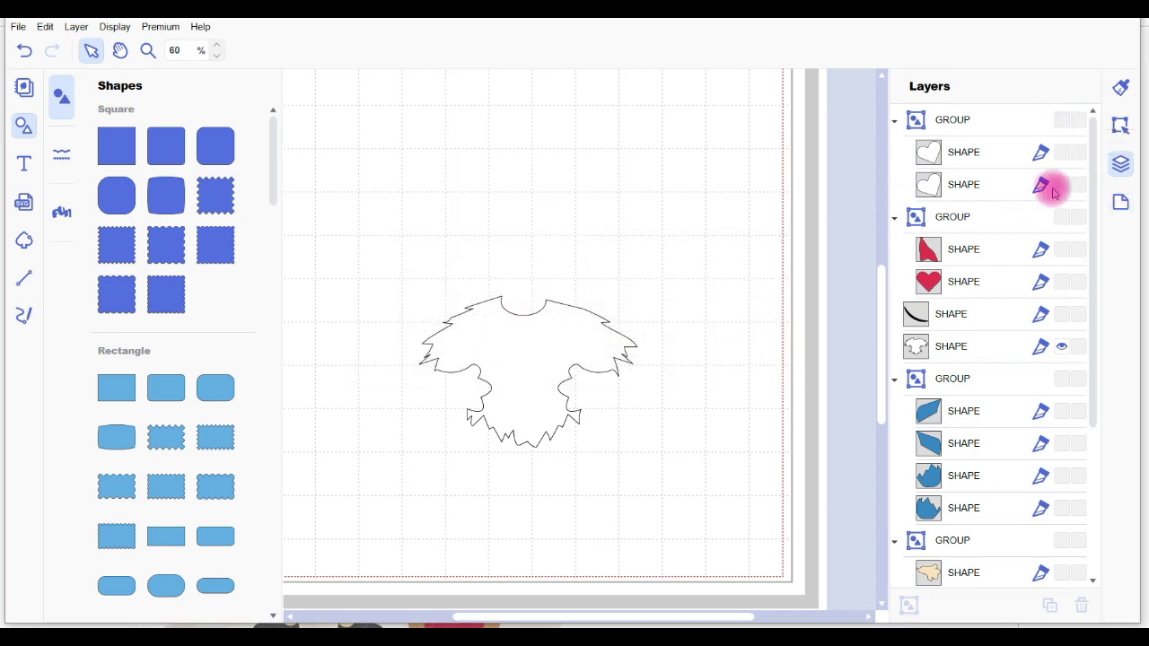
pyautogui.click(1062, 349)
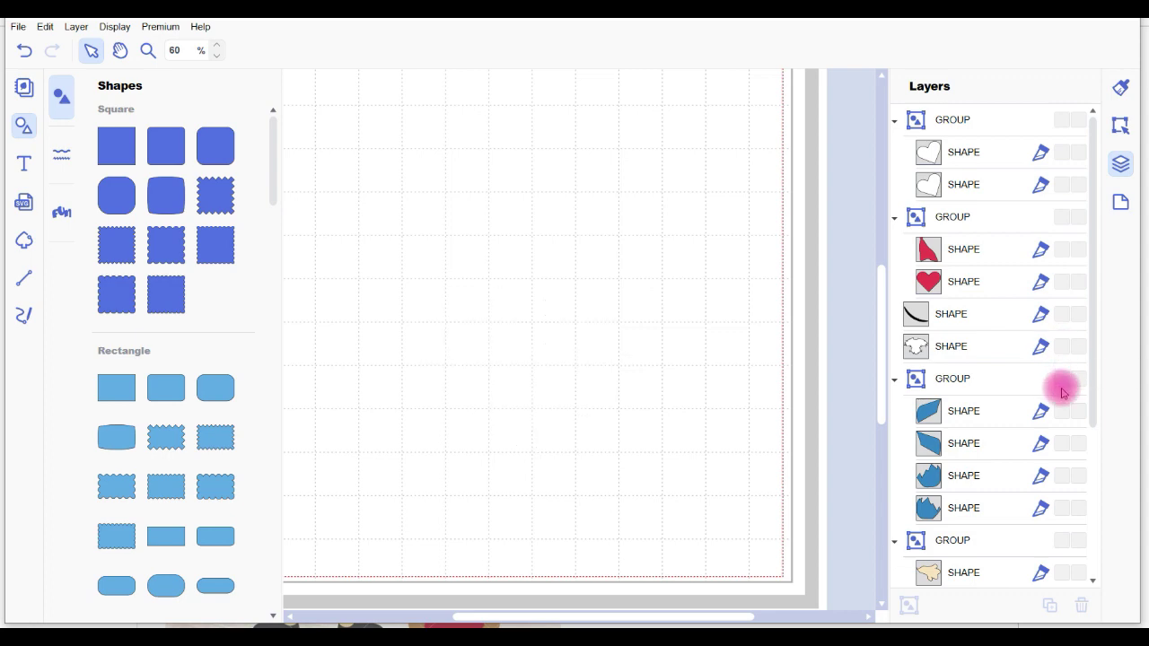
pyautogui.click(1063, 383)
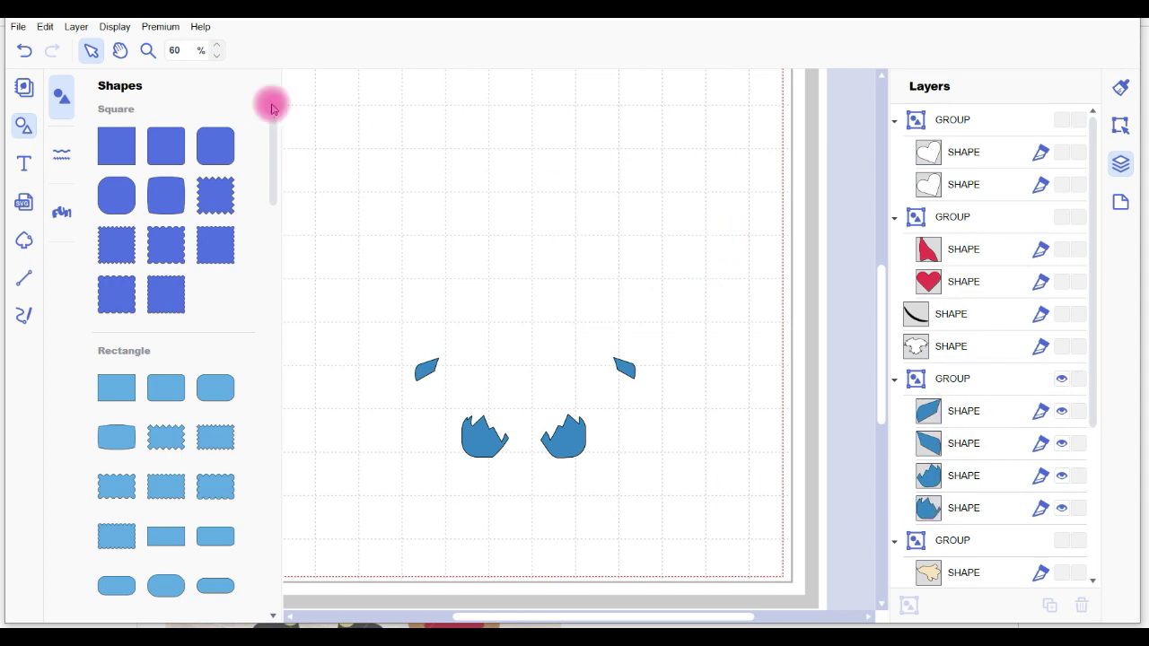
# Step: Send the blue pieces as an FCM file via the Internet, accepting the hidden-objects warning
pyautogui.click(18, 28)
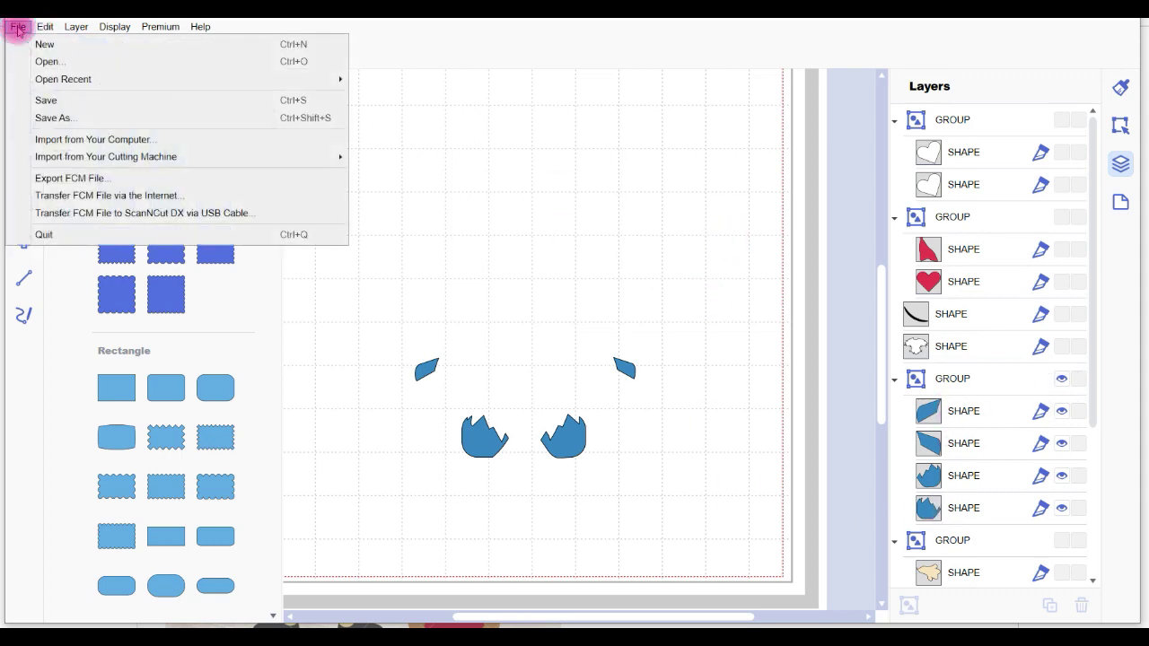
pyautogui.click(83, 195)
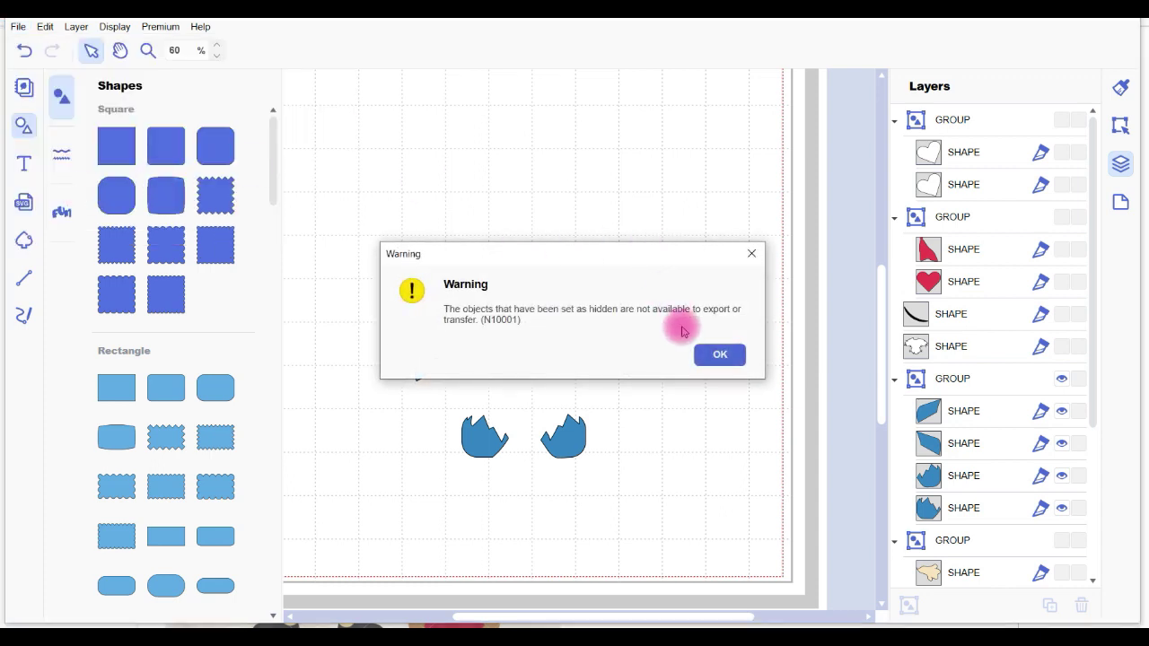
pyautogui.click(718, 357)
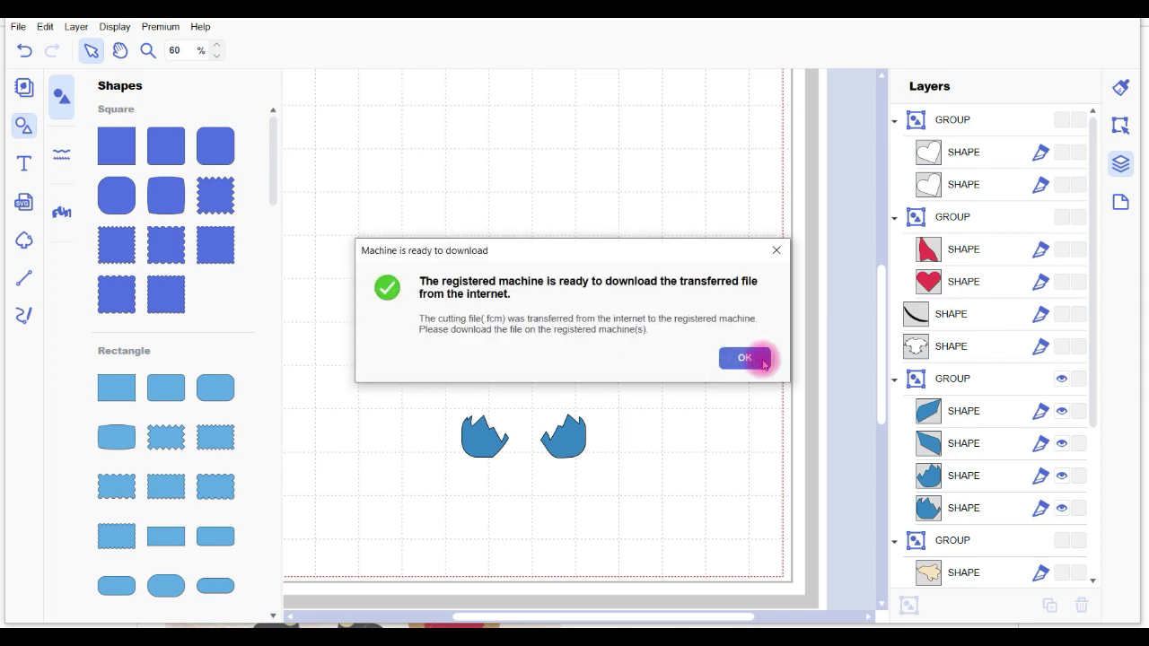
pyautogui.click(745, 358)
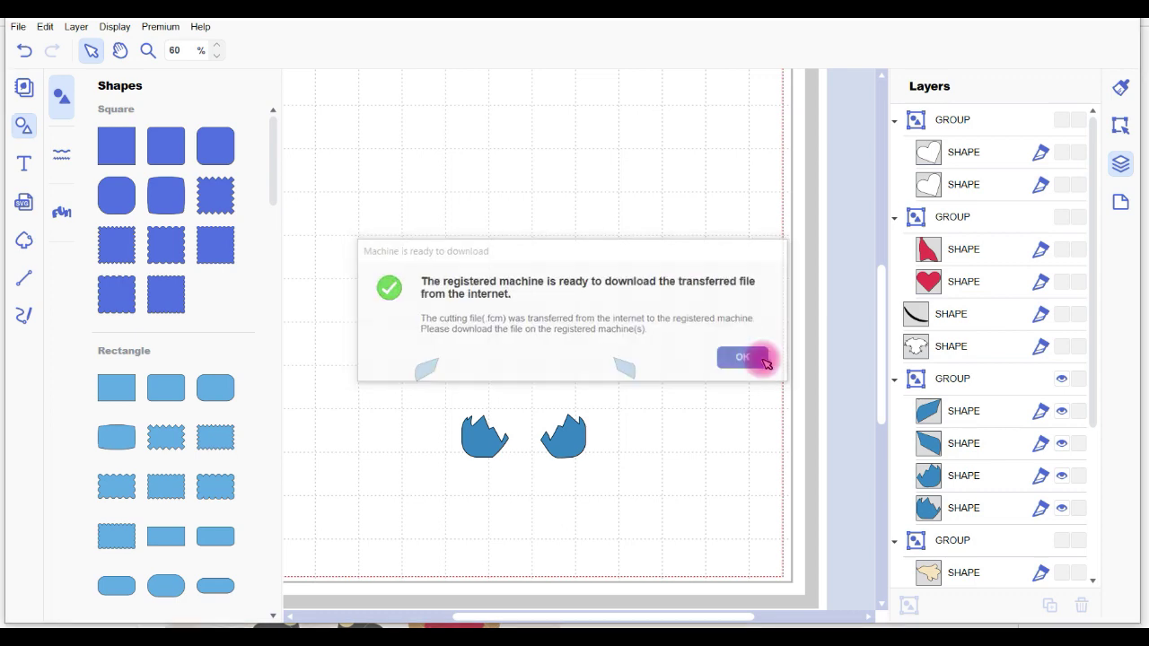
# Step: Show only the tan skin pieces and send them as an FCM file via the Internet
pyautogui.click(1063, 380)
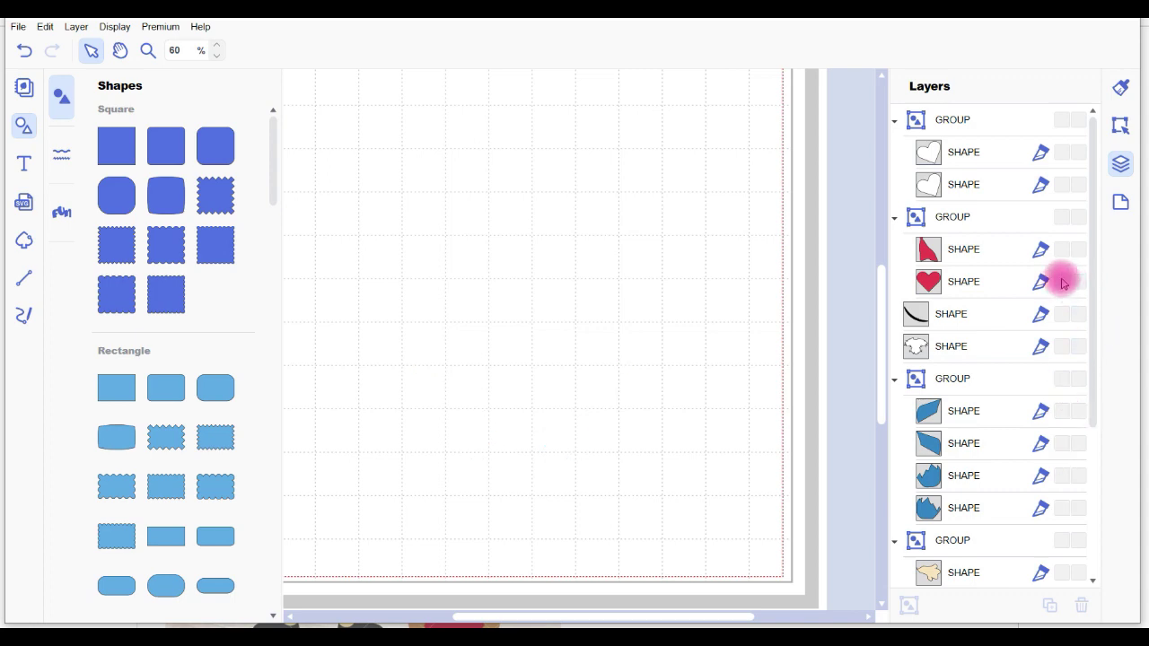
pyautogui.moveTo(1097, 192); pyautogui.dragTo(1108, 362)
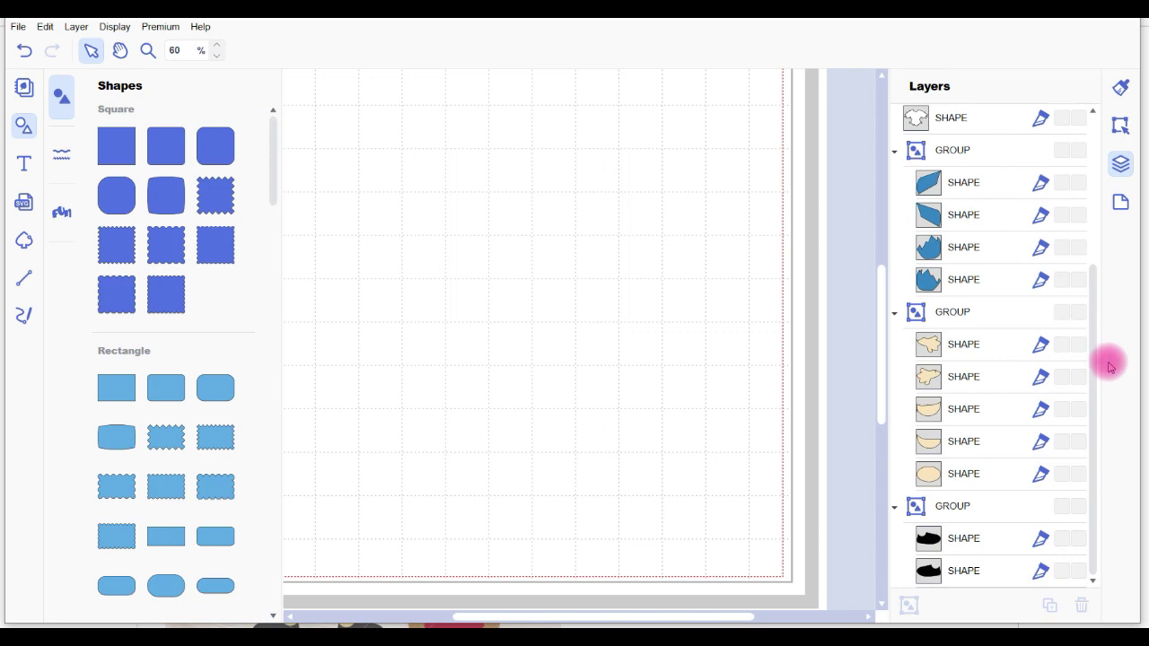
pyautogui.click(1063, 311)
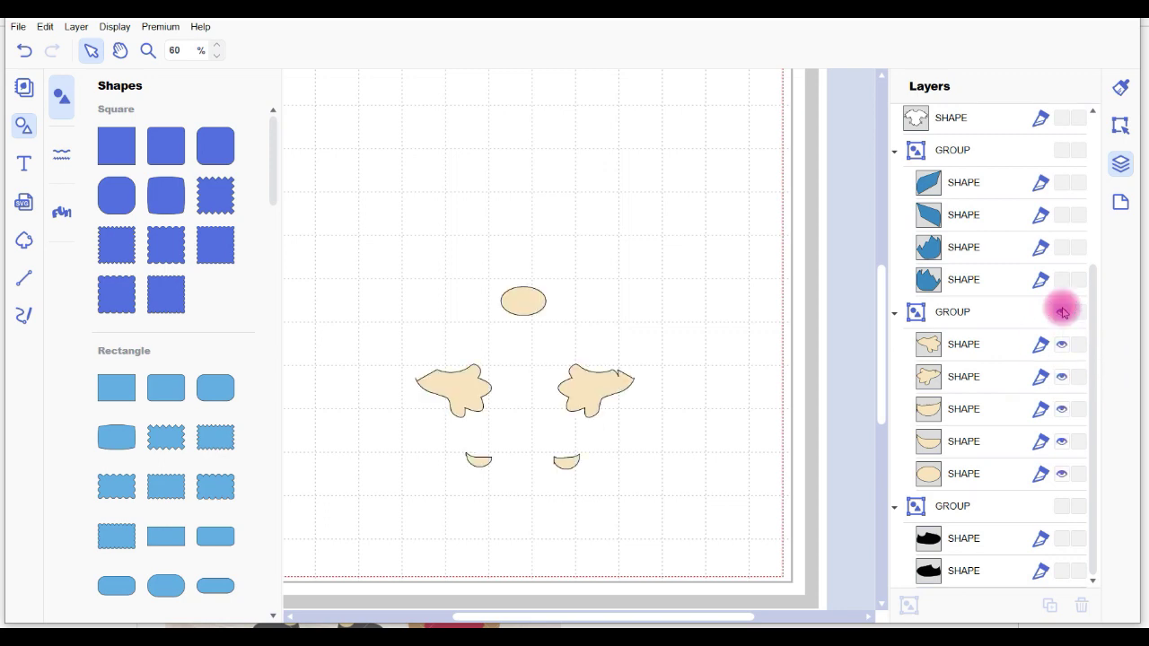
pyautogui.click(17, 26)
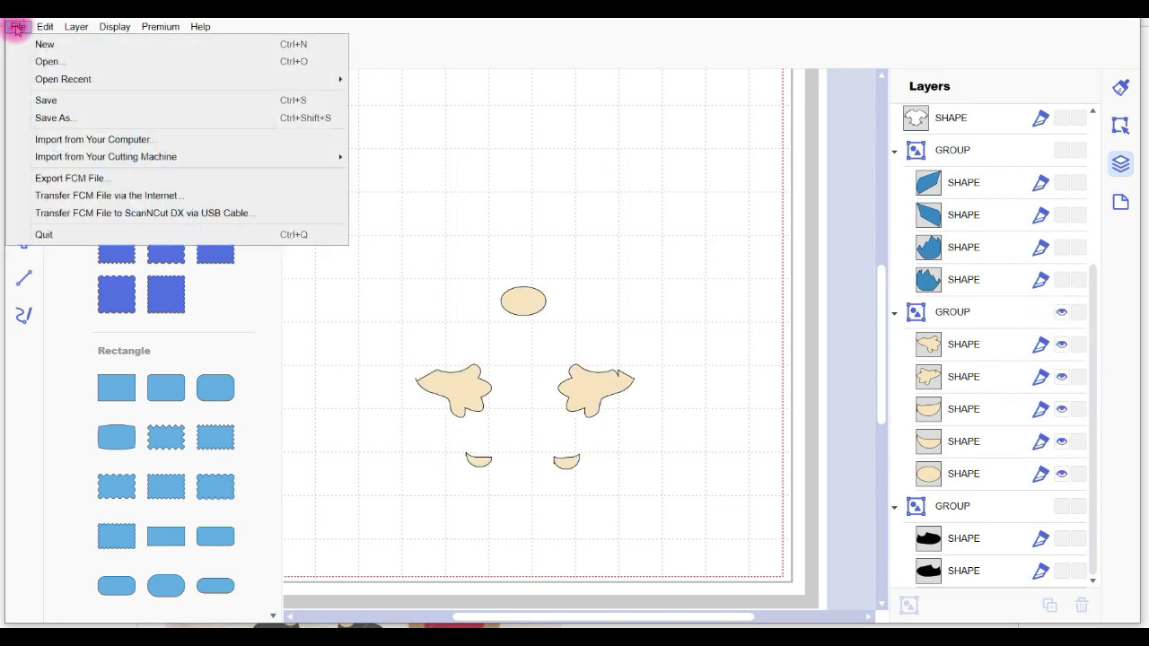
pyautogui.click(67, 196)
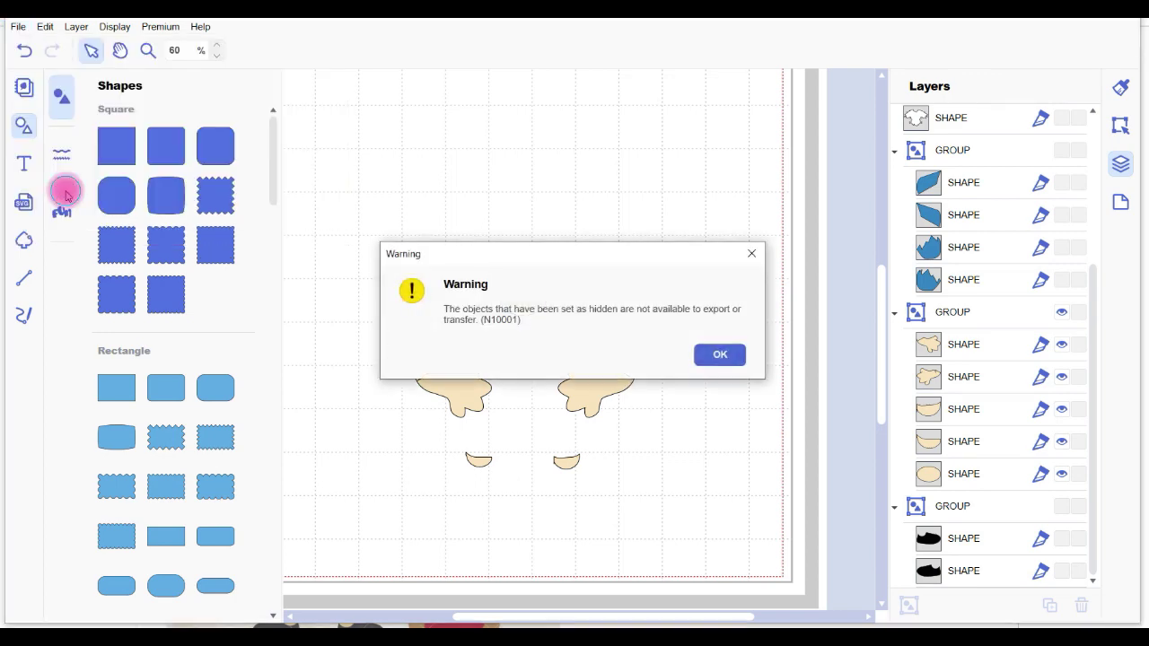
pyautogui.click(723, 356)
pyautogui.click(738, 358)
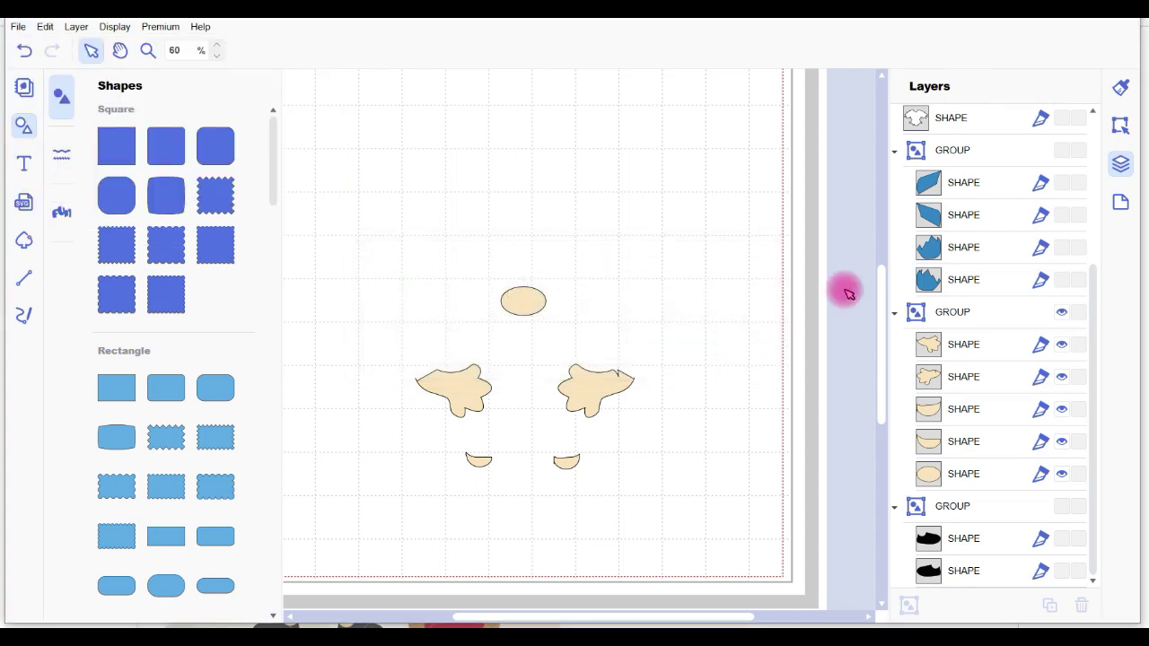
# Step: Show only the black shoes and send them as an FCM file via the Internet
pyautogui.click(1062, 507)
pyautogui.click(1061, 311)
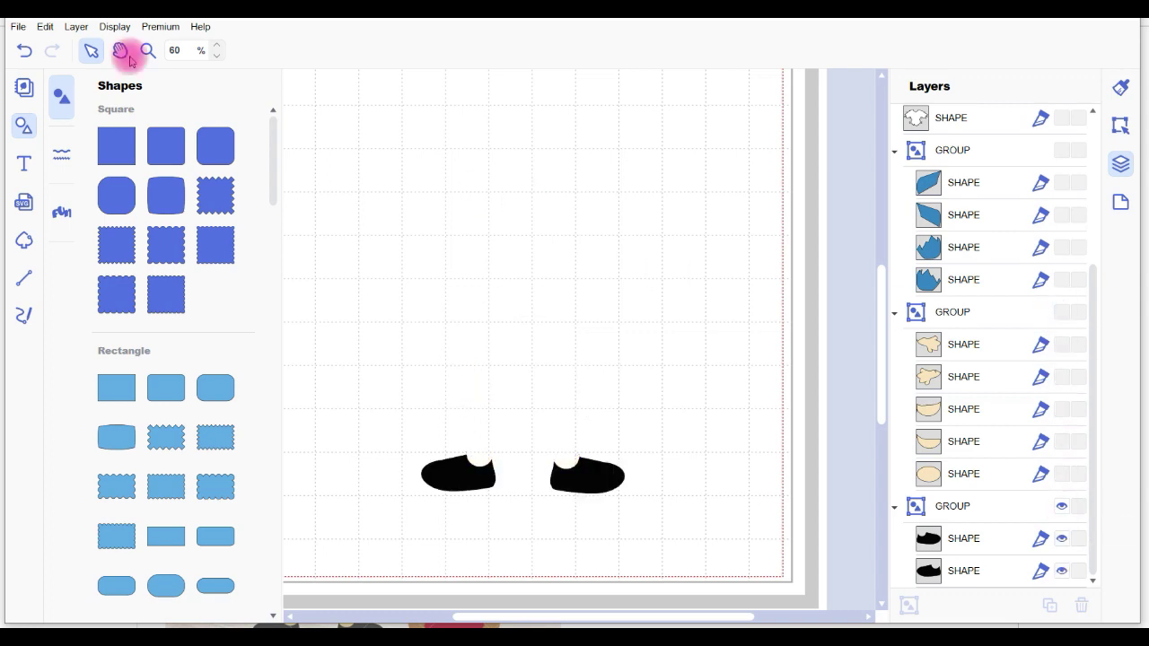
pyautogui.click(18, 28)
pyautogui.click(81, 193)
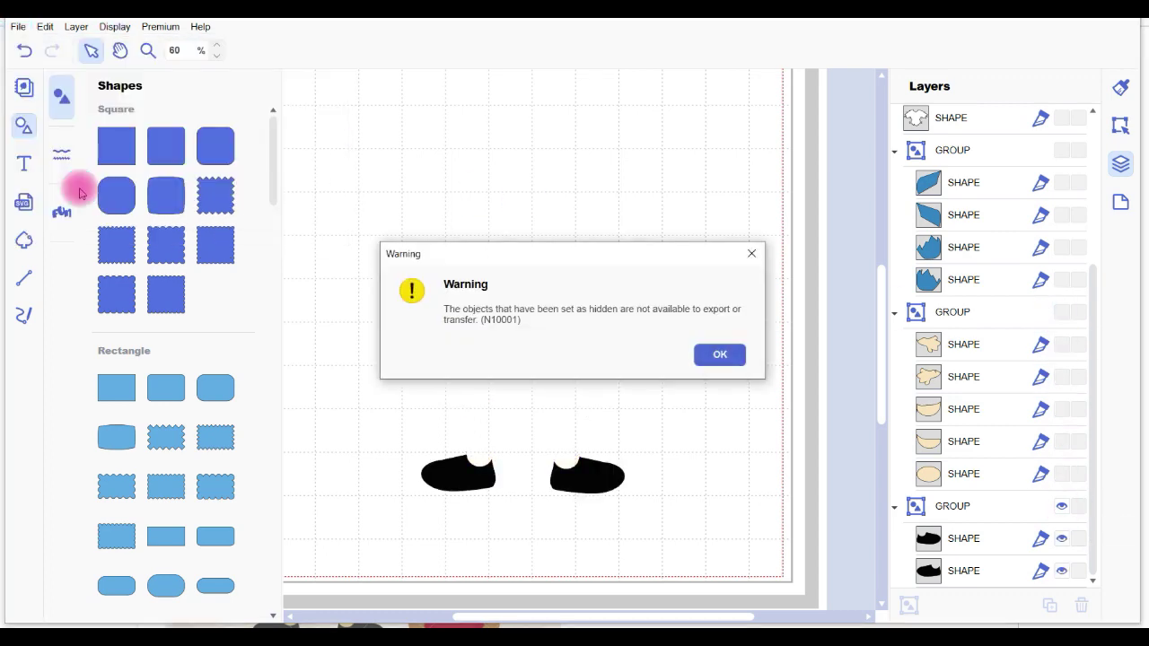
pyautogui.click(743, 358)
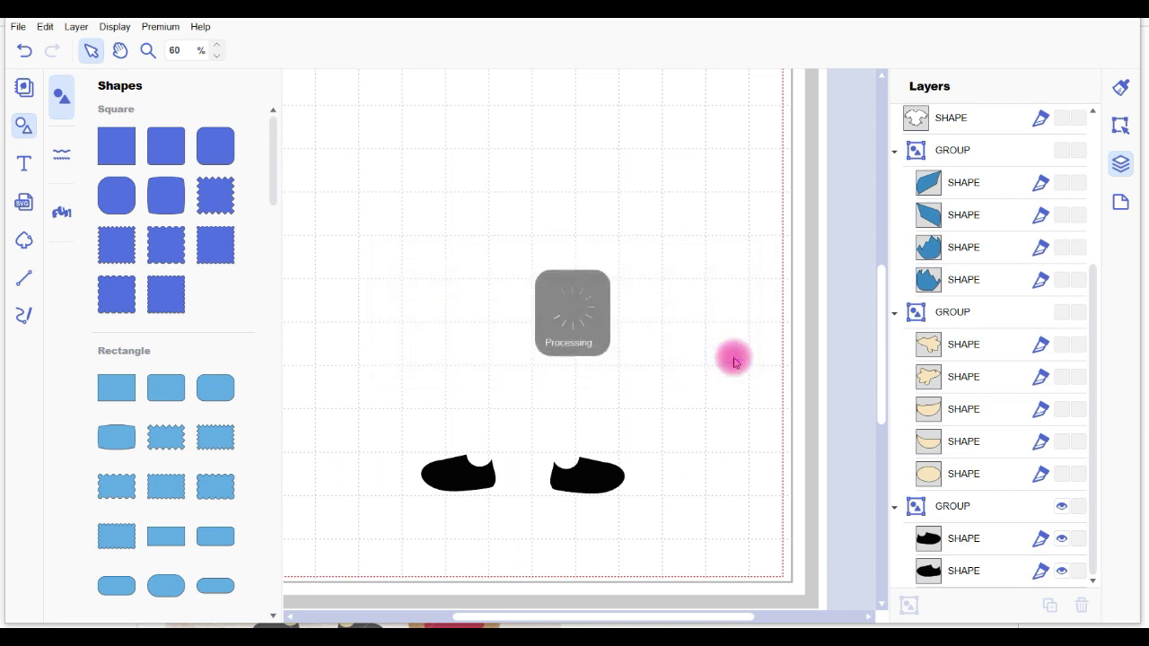
pyautogui.click(738, 358)
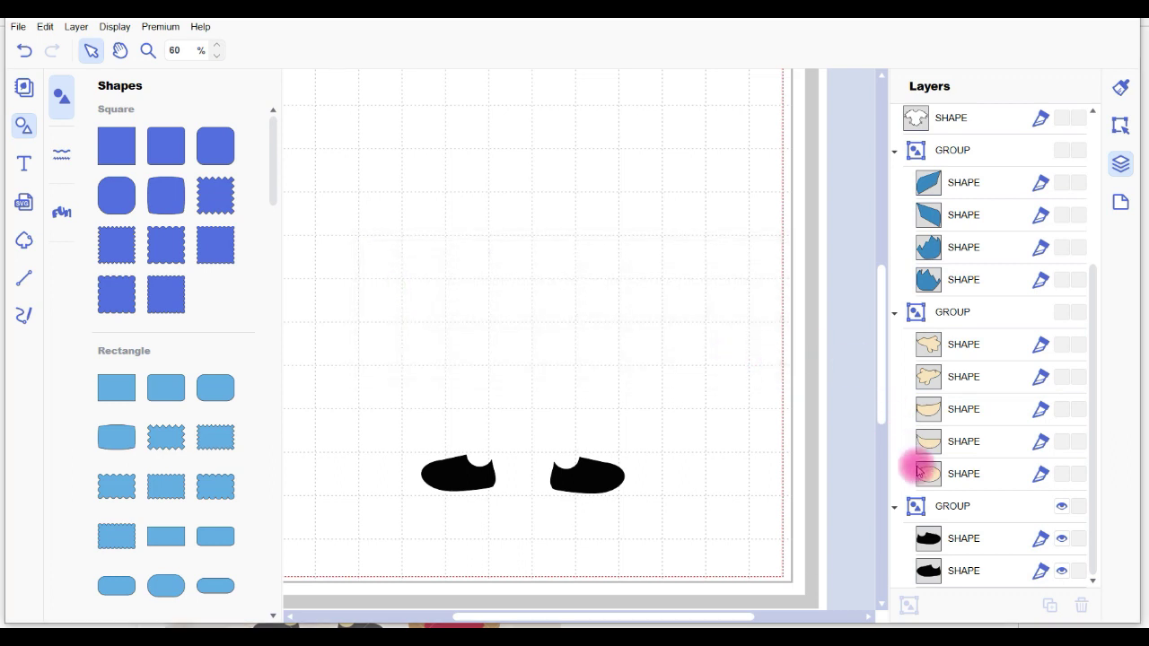
# Step: Turn visibility back on for the tan, blue, red, white heart and black smile layers
pyautogui.click(1062, 311)
pyautogui.click(1059, 147)
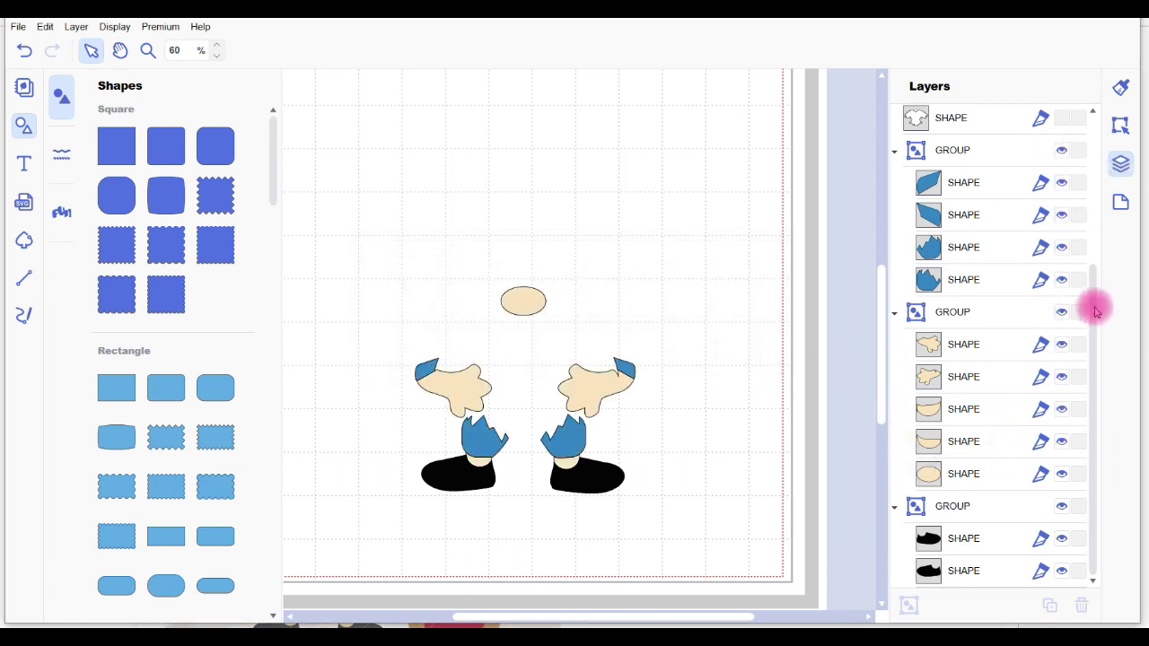
pyautogui.moveTo(1090, 305); pyautogui.dragTo(1072, 167)
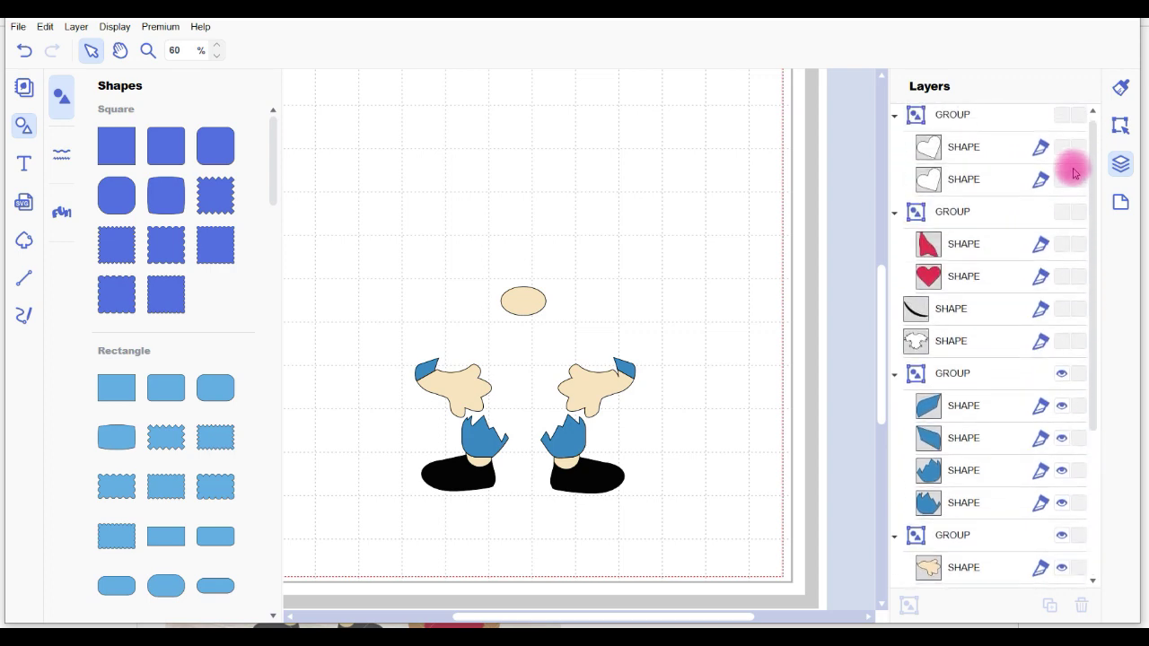
pyautogui.click(1059, 214)
pyautogui.click(1062, 120)
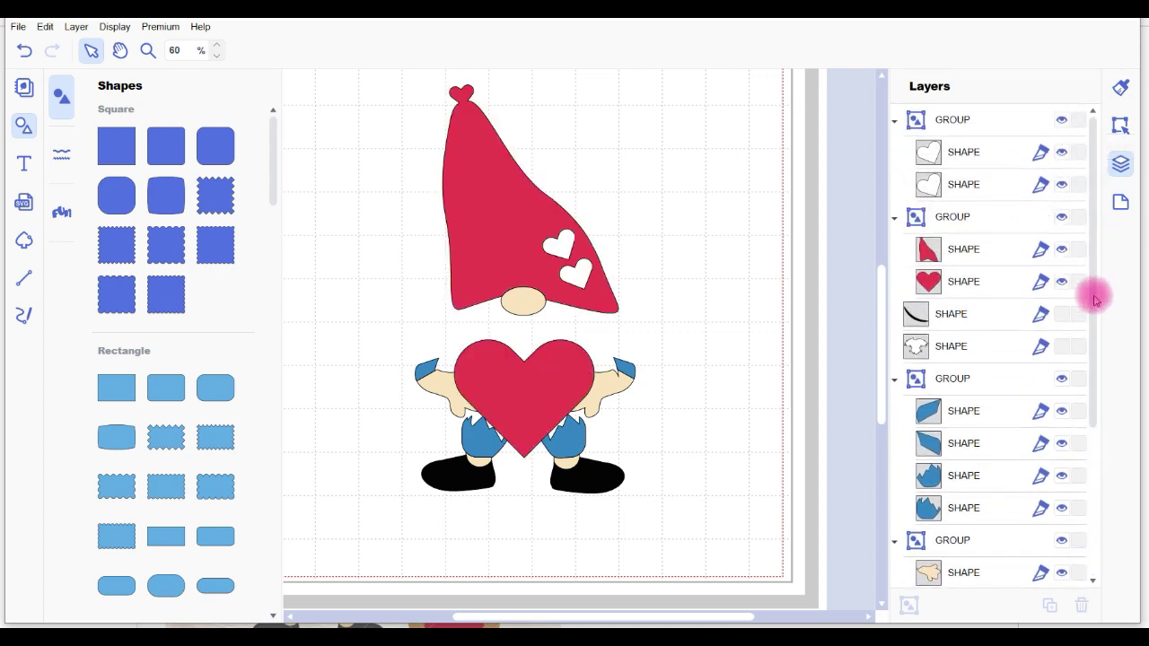
pyautogui.click(1062, 314)
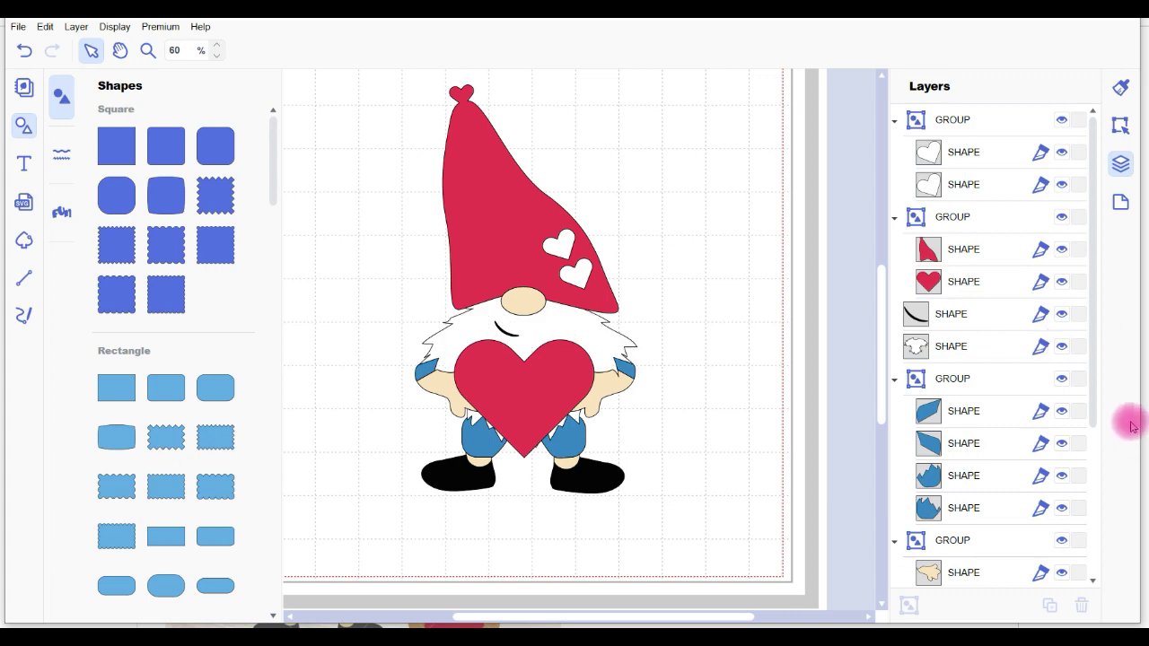
pyautogui.moveTo(1094, 396); pyautogui.dragTo(1104, 329)
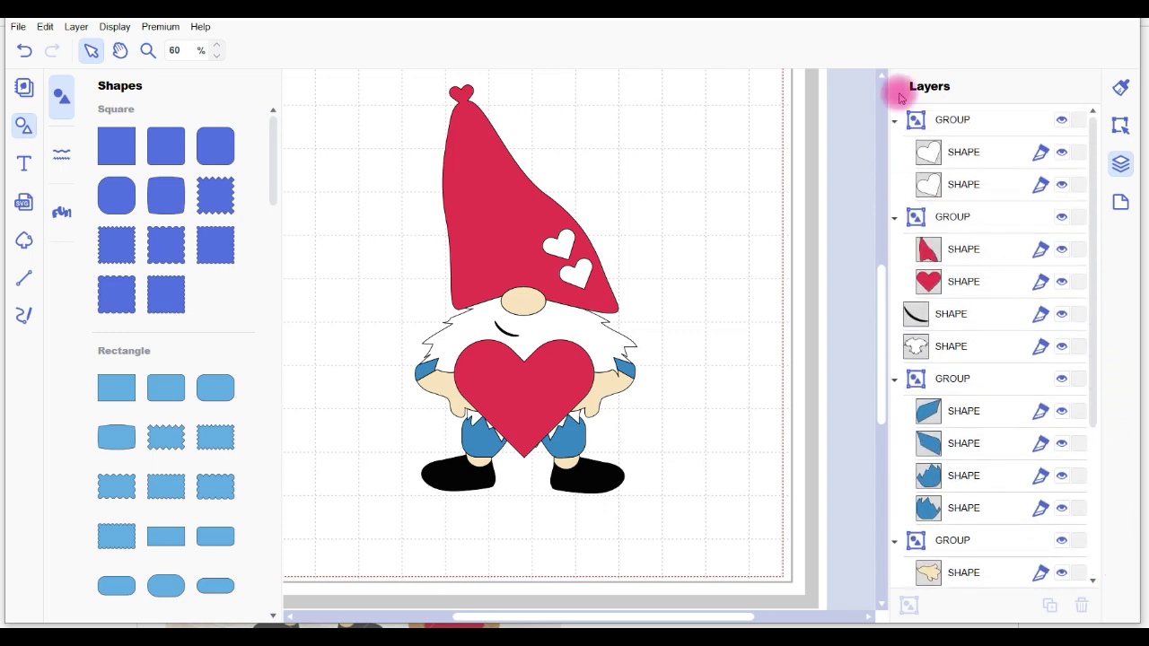
# Step: Marquee-select every piece of the gnome on the mat
pyautogui.click(488, 171)
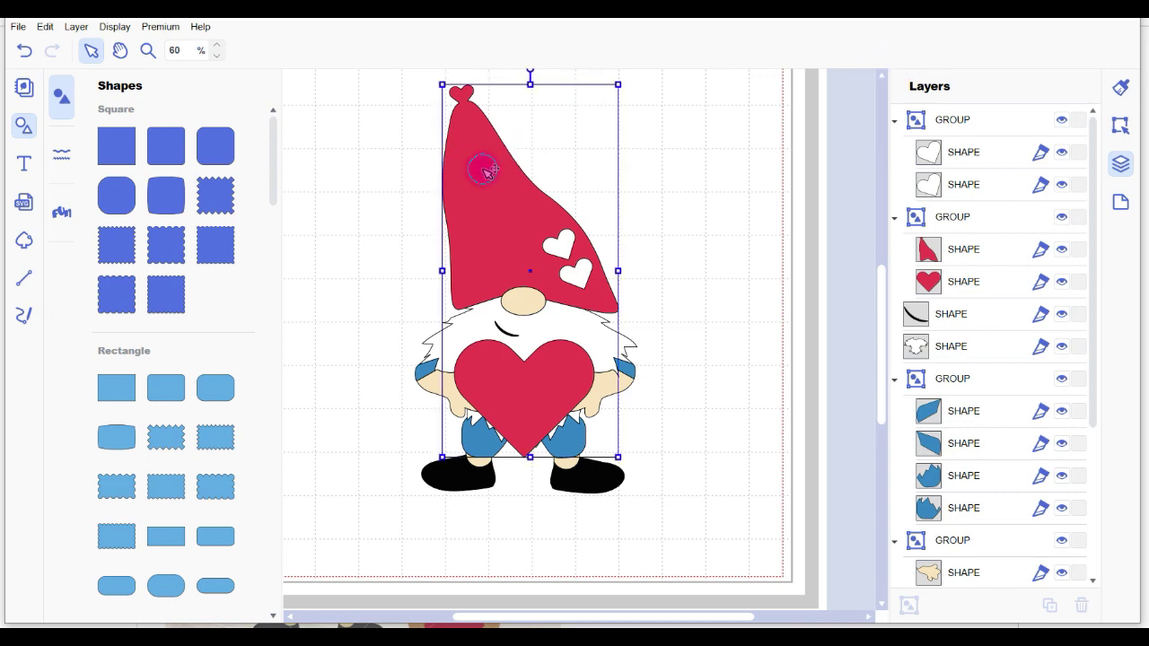
pyautogui.click(337, 81)
pyautogui.moveTo(345, 81); pyautogui.dragTo(705, 543)
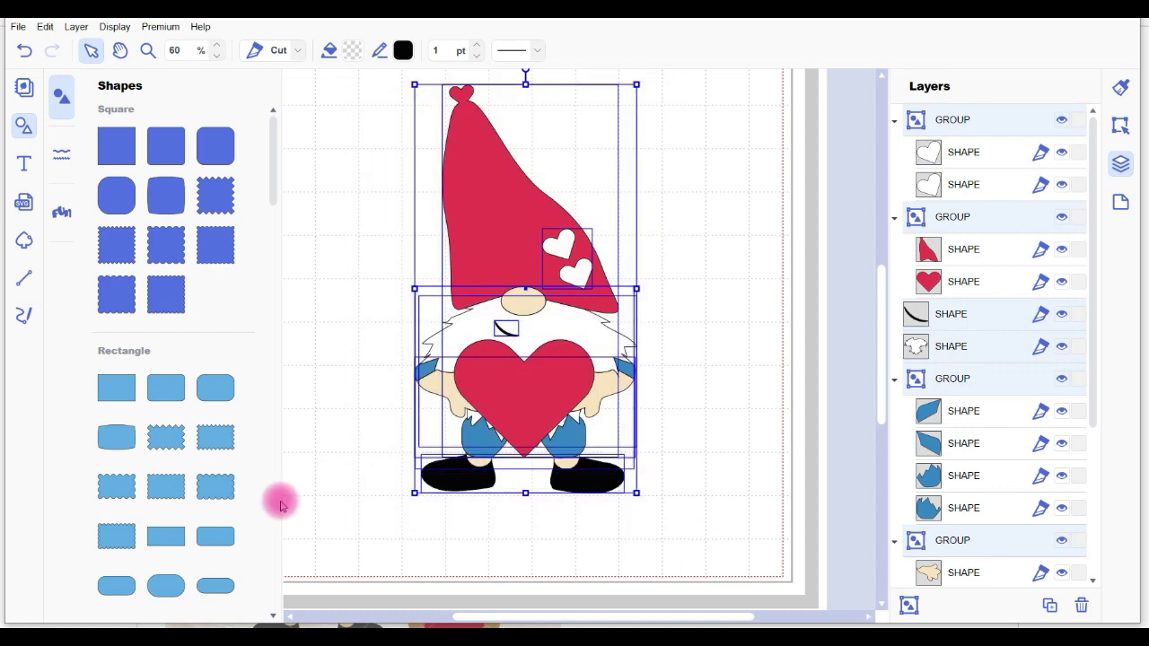
# Step: Group the selected gnome pieces with Layer > Group and drag the group left
pyautogui.click(75, 28)
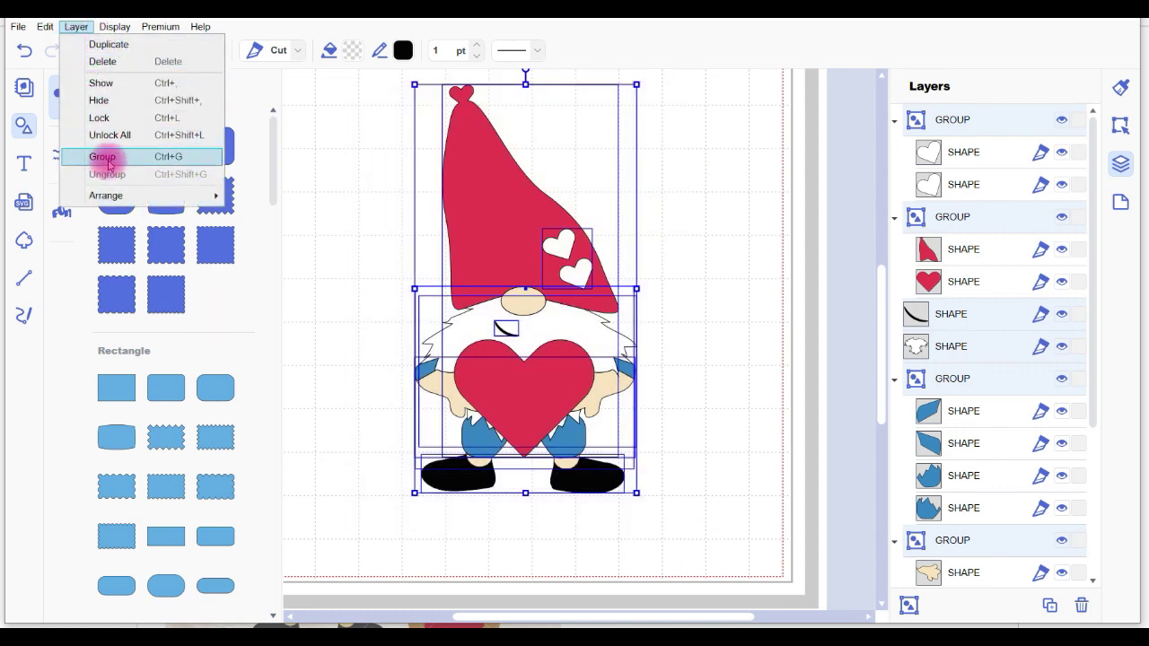
pyautogui.click(108, 160)
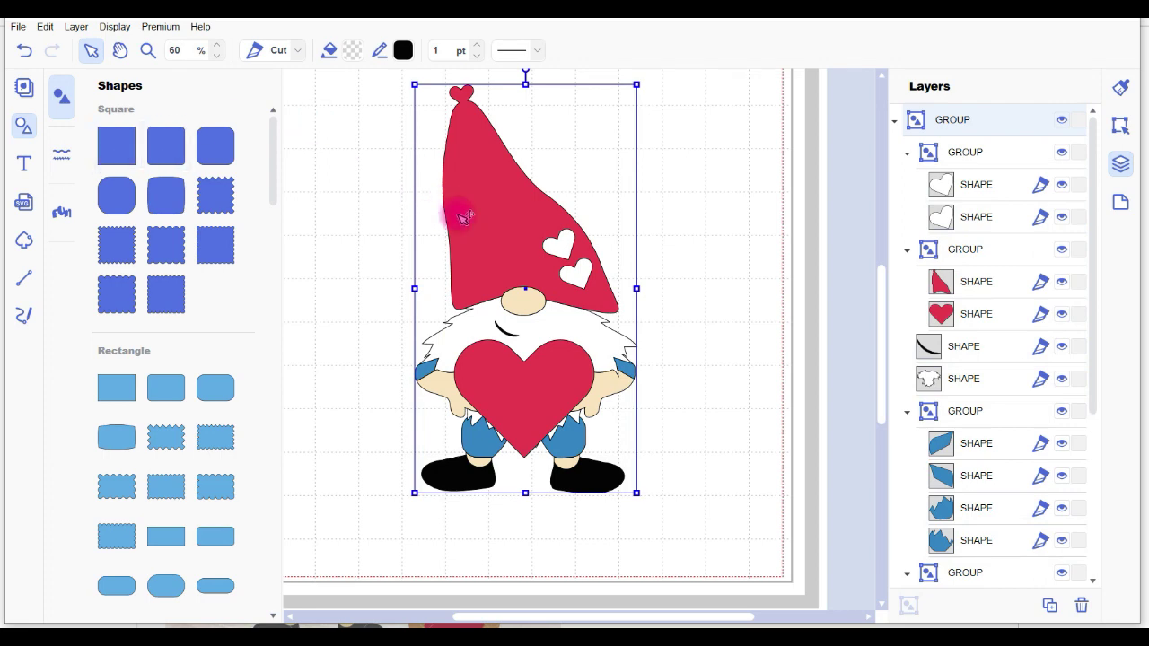
pyautogui.moveTo(460, 215); pyautogui.dragTo(341, 225)
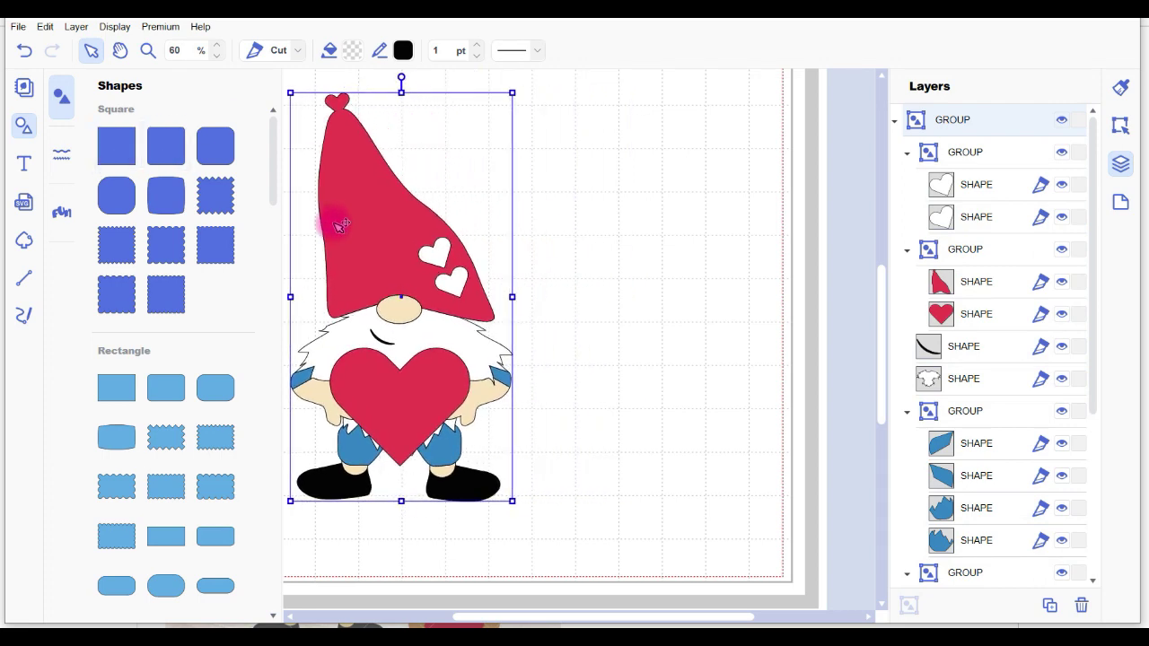
pyautogui.click(24, 164)
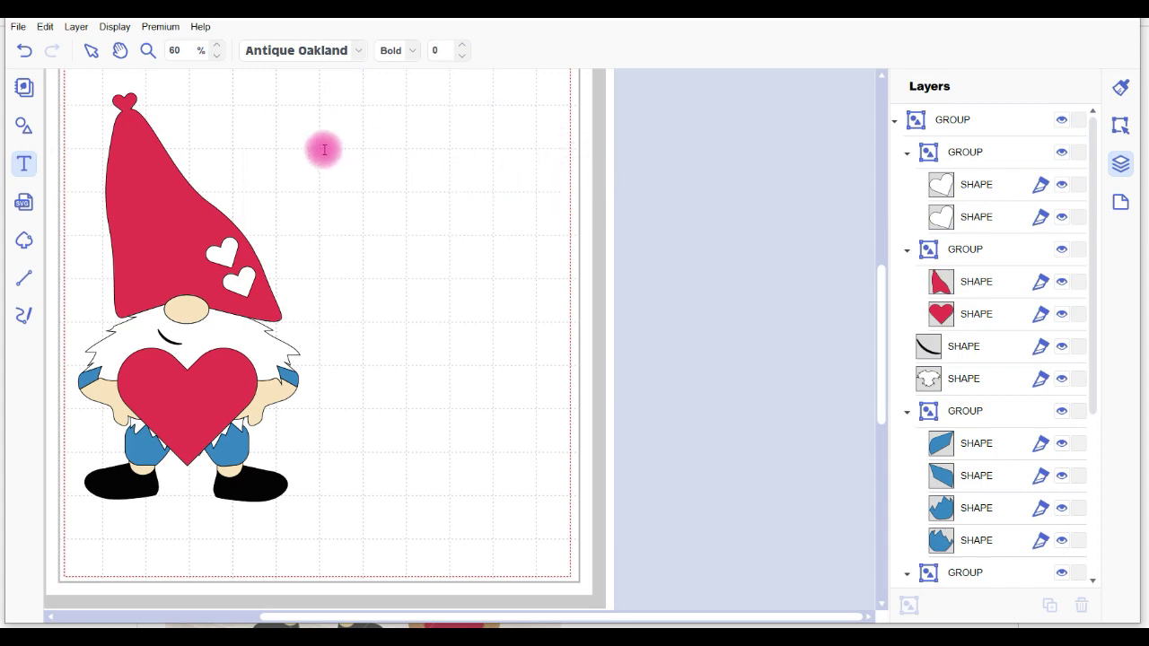
# Step: Add the word 'Love' as a text box beside the gnome
pyautogui.click(317, 123)
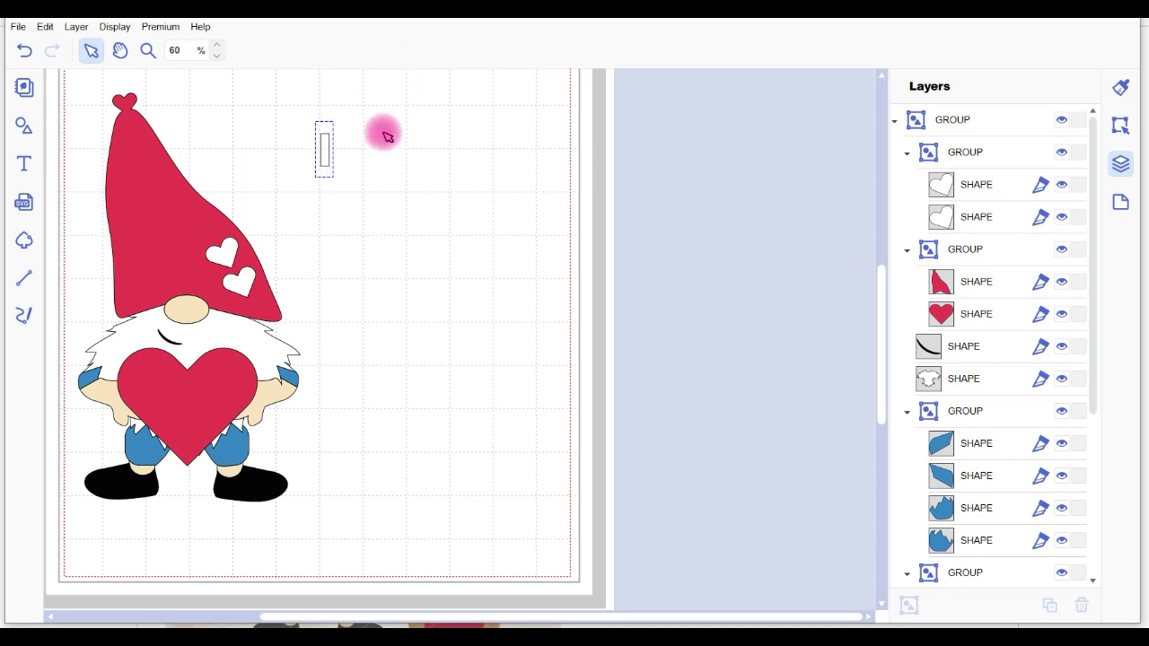
pyautogui.click(382, 167)
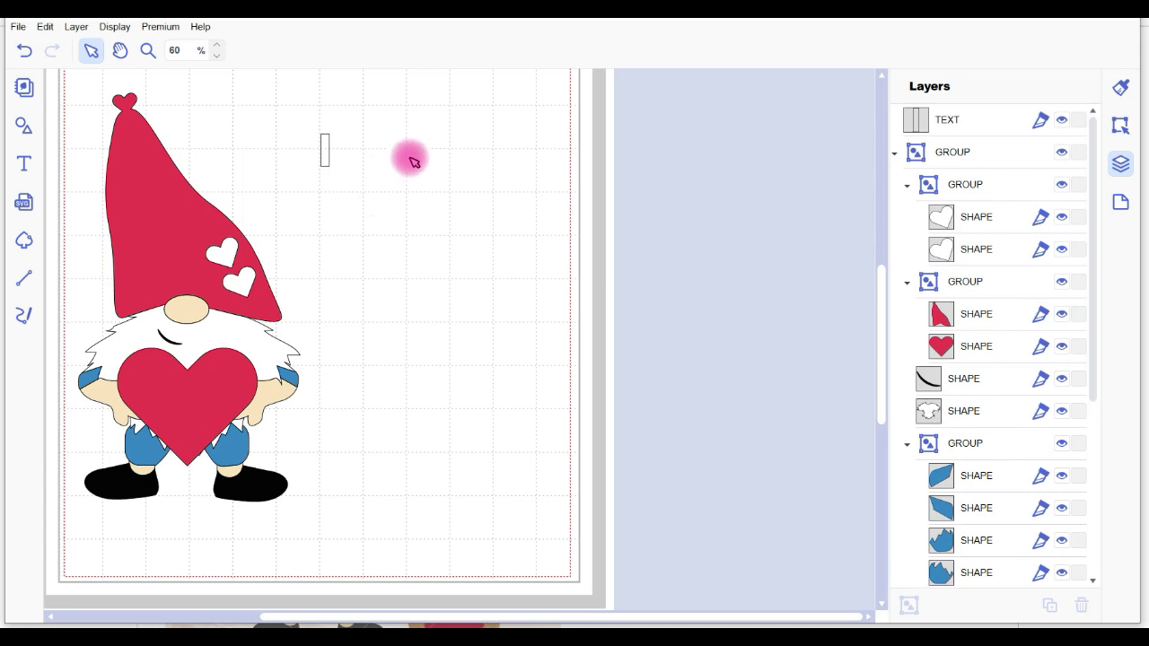
pyautogui.click(24, 163)
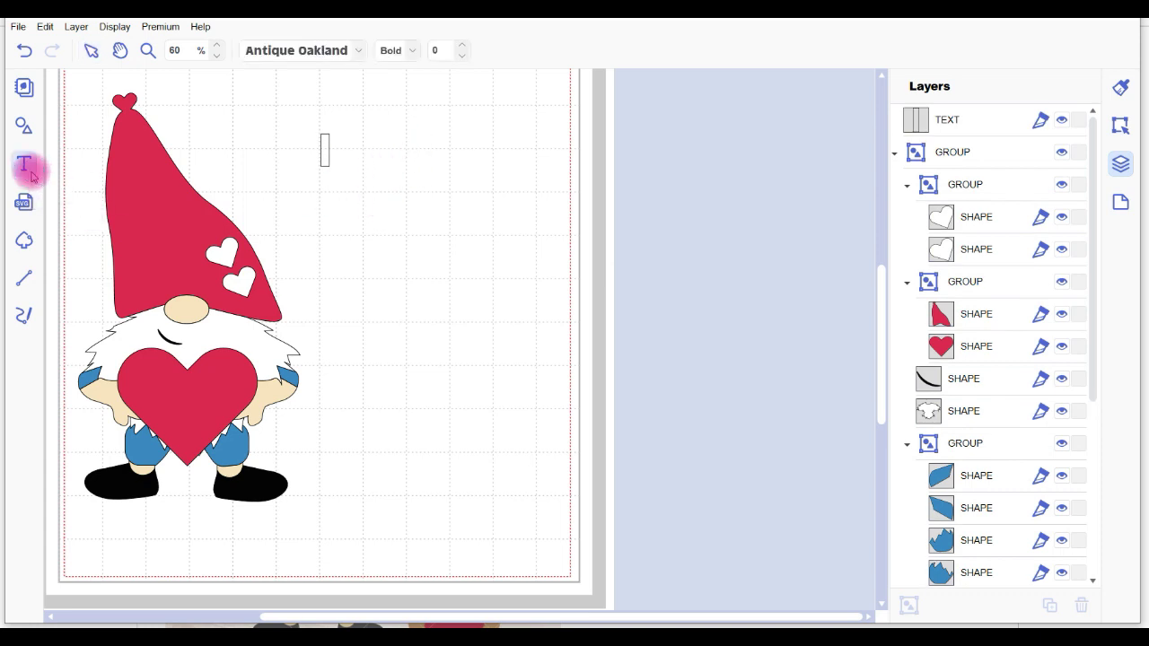
pyautogui.click(382, 148)
pyautogui.write('Love')
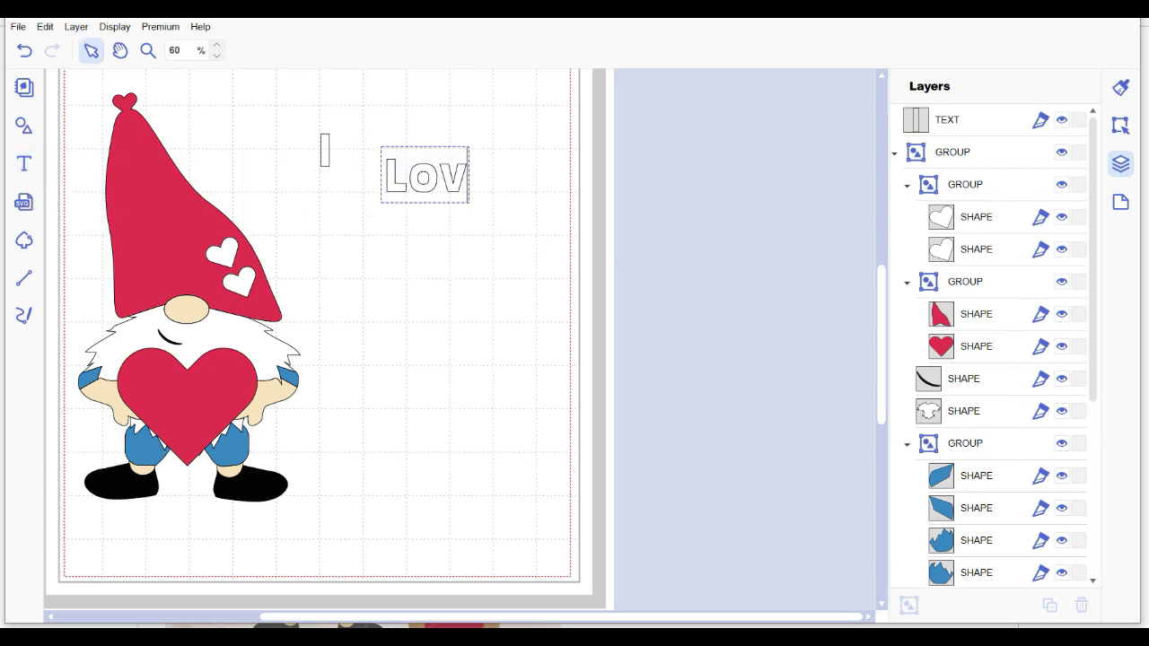
# Step: Add 'Gnomes' below 'Love', then marquee-select all three words
pyautogui.click(25, 165)
pyautogui.click(367, 275)
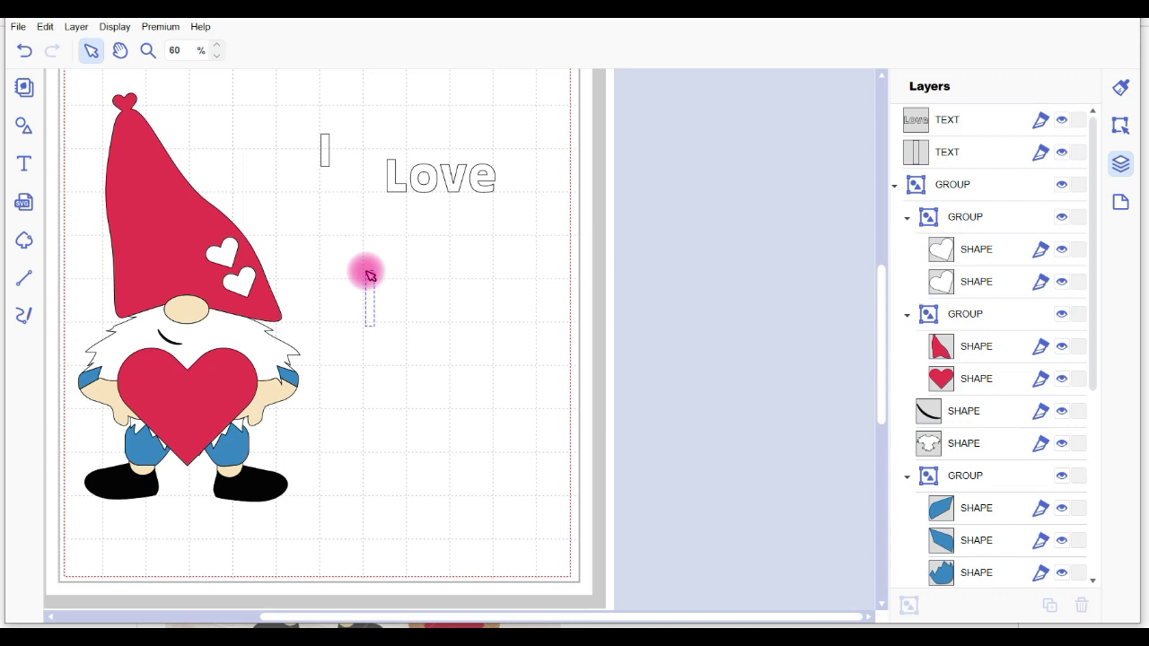
pyautogui.write('Gnomes')
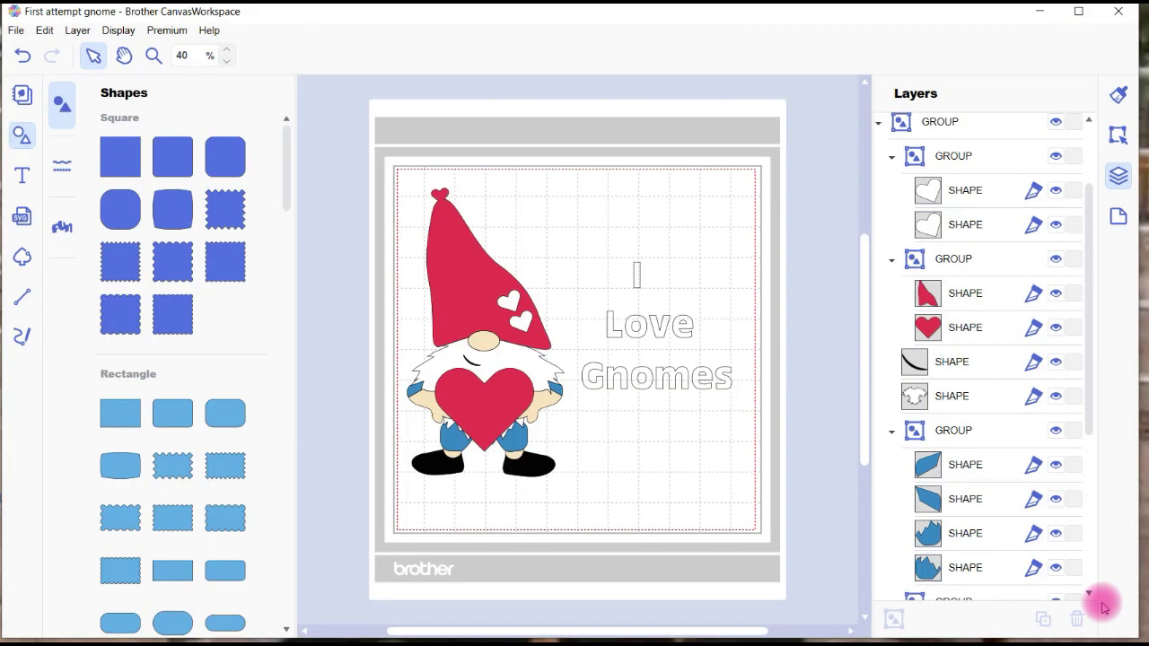
pyautogui.moveTo(580, 230); pyautogui.dragTo(759, 441)
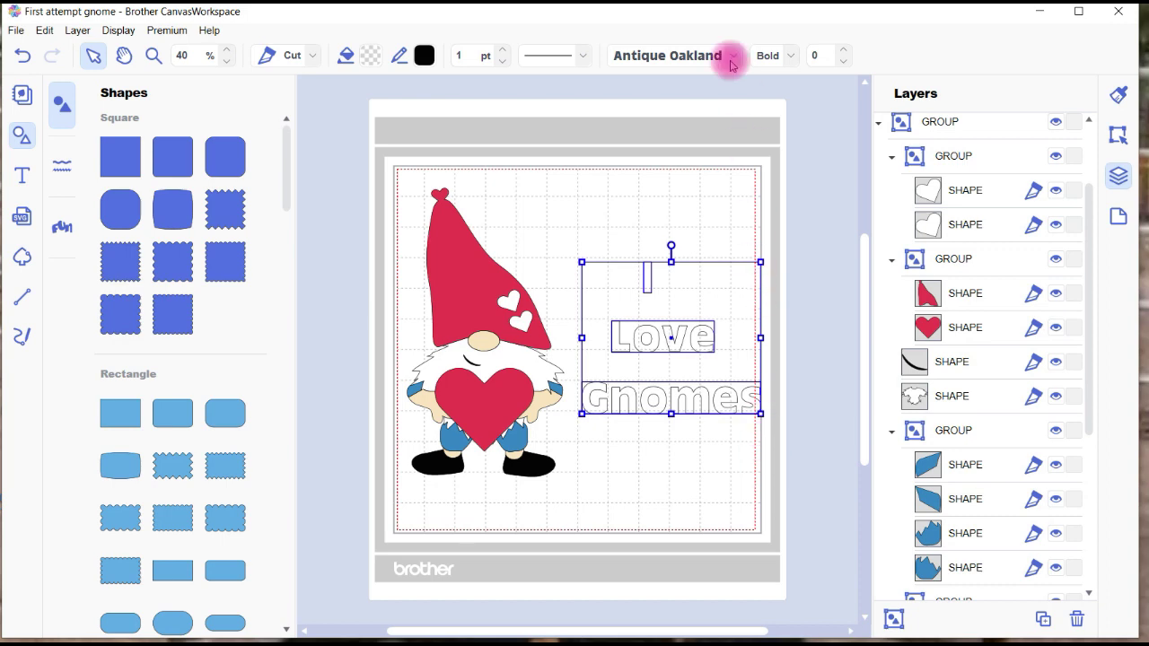
# Step: Change the selected text's font to Comic Sans MS
pyautogui.click(736, 65)
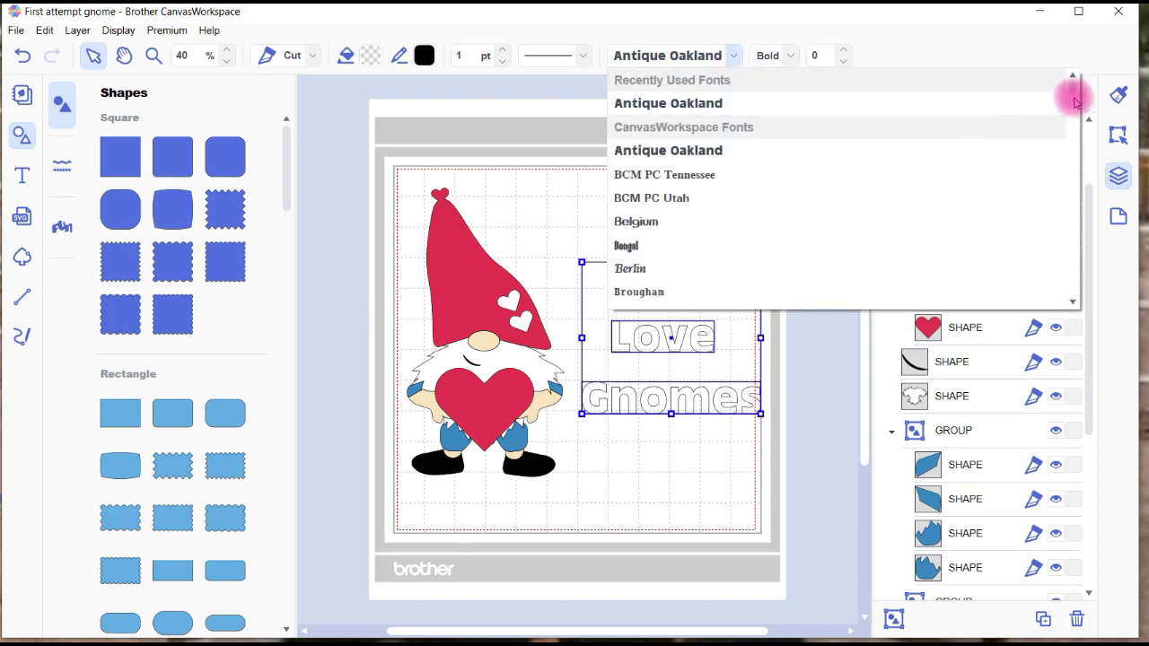
pyautogui.scroll(-6, 1075, 97)
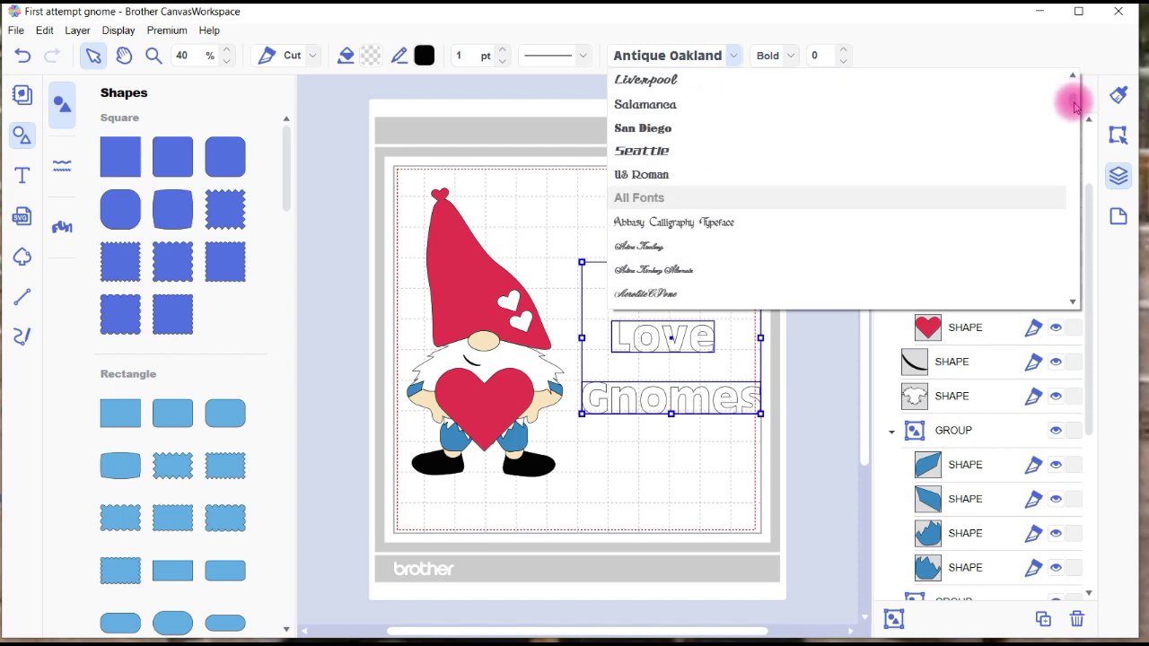
pyautogui.scroll(-6, 1075, 106)
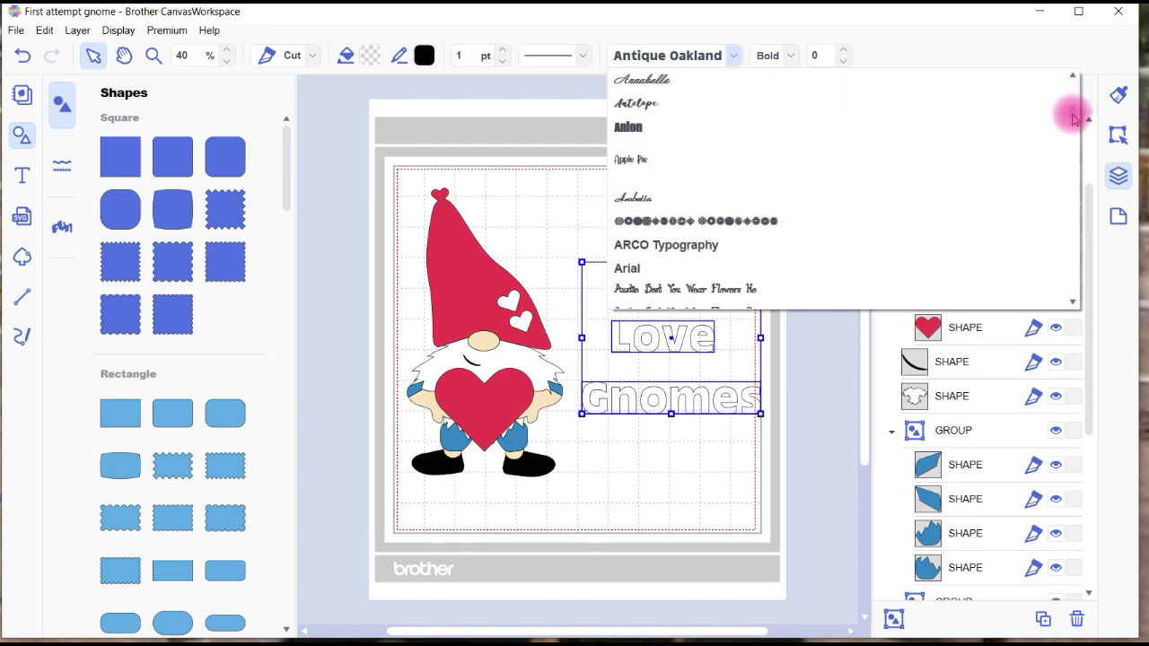
pyautogui.scroll(-5, 1075, 124)
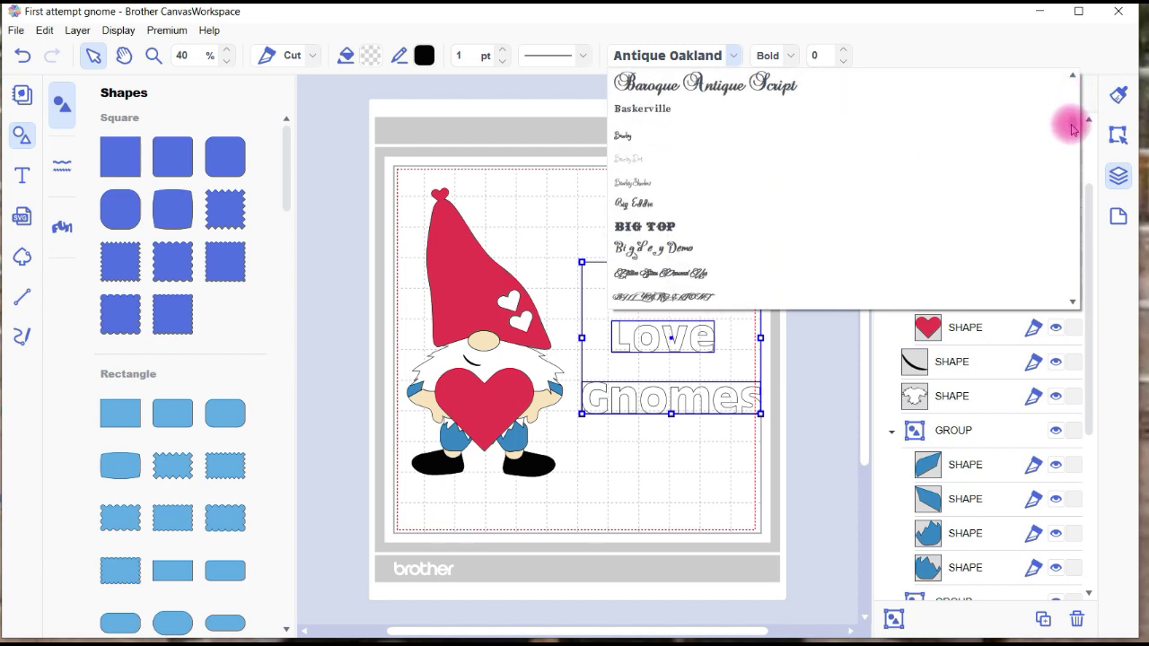
pyautogui.scroll(-6, 1073, 132)
pyautogui.scroll(-4, 1073, 133)
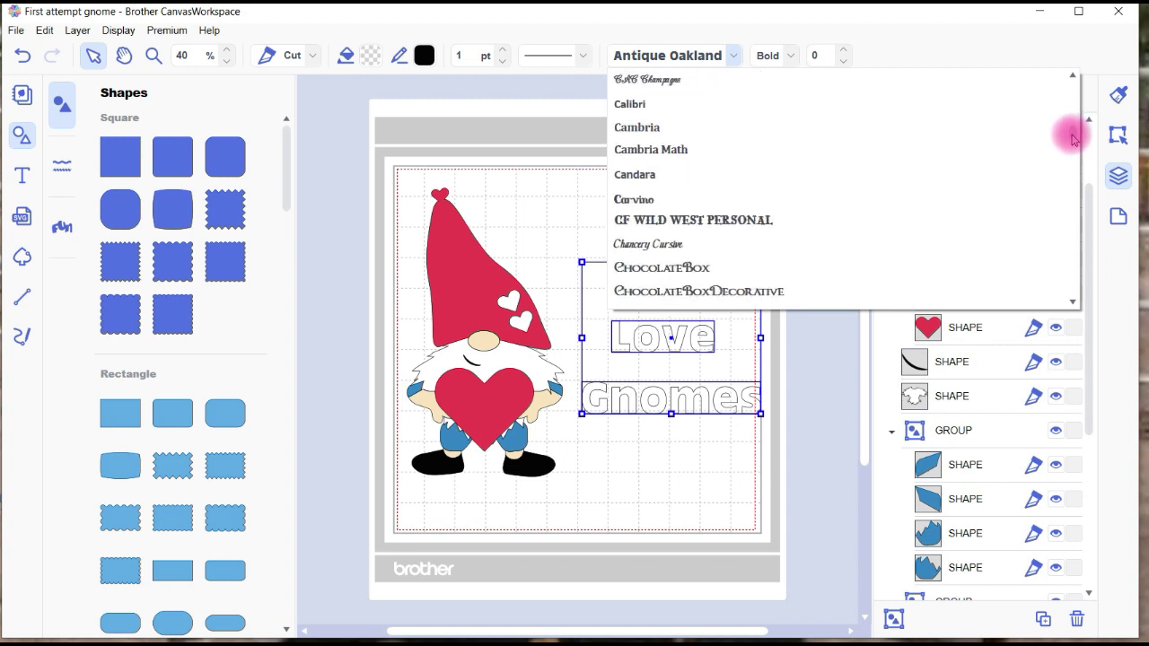
pyautogui.scroll(-1, 1073, 137)
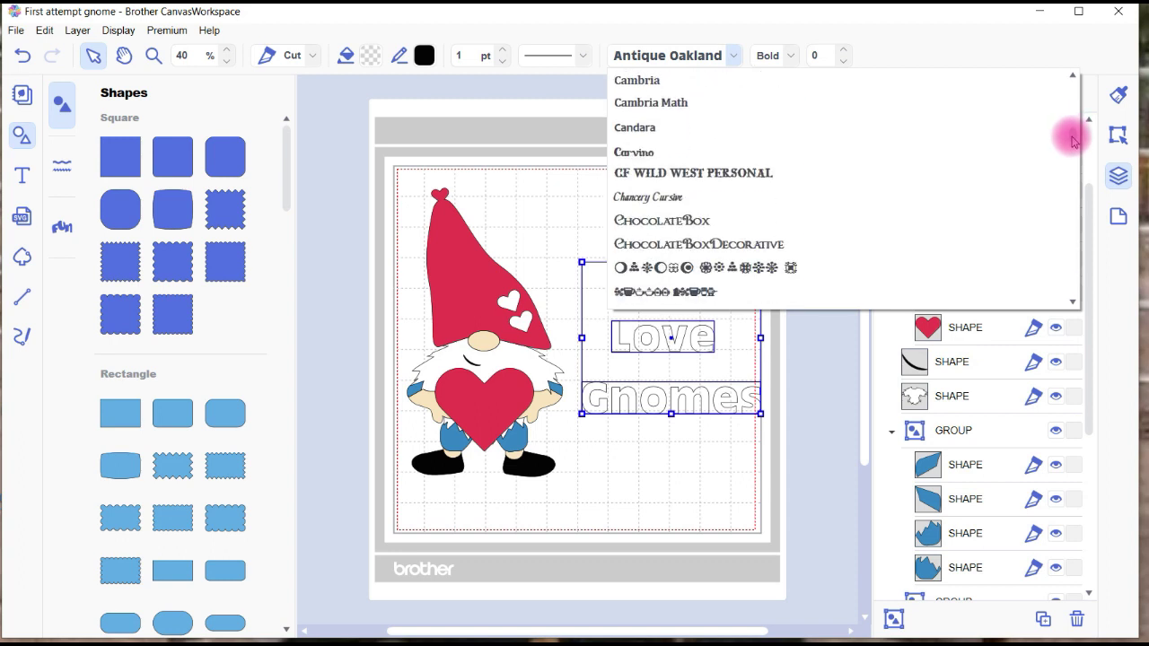
pyautogui.scroll(-4, 1073, 141)
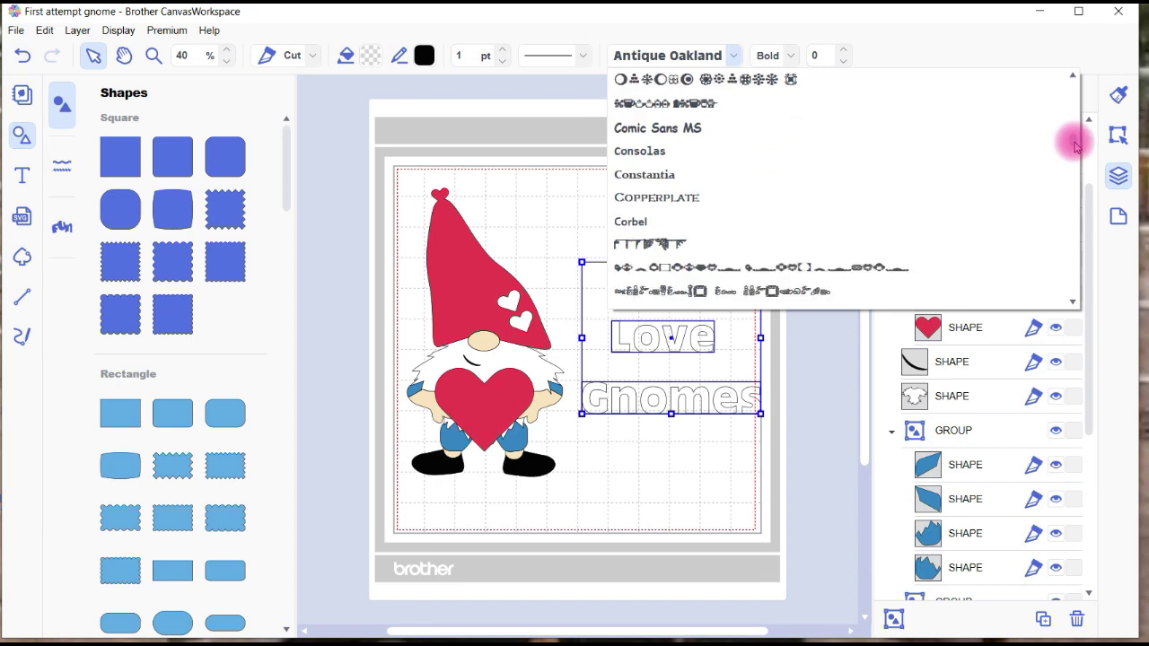
pyautogui.click(744, 134)
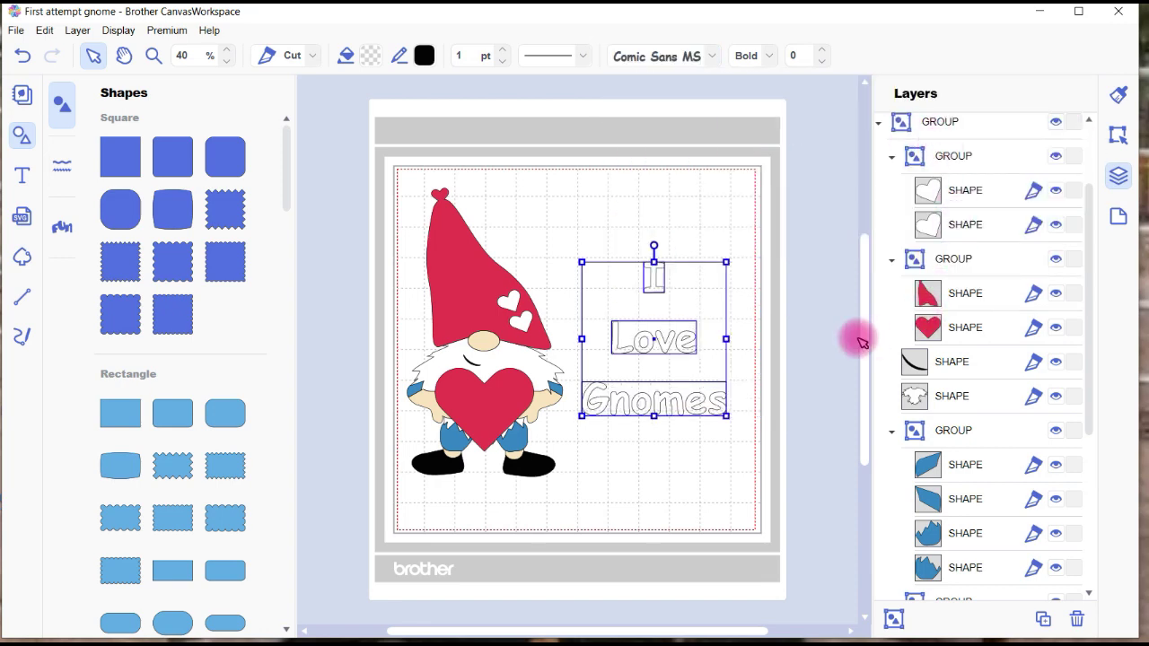
# Step: Enlarge the 'I Love Gnomes' text block slightly by its corner handle, then deselect
pyautogui.click(729, 415)
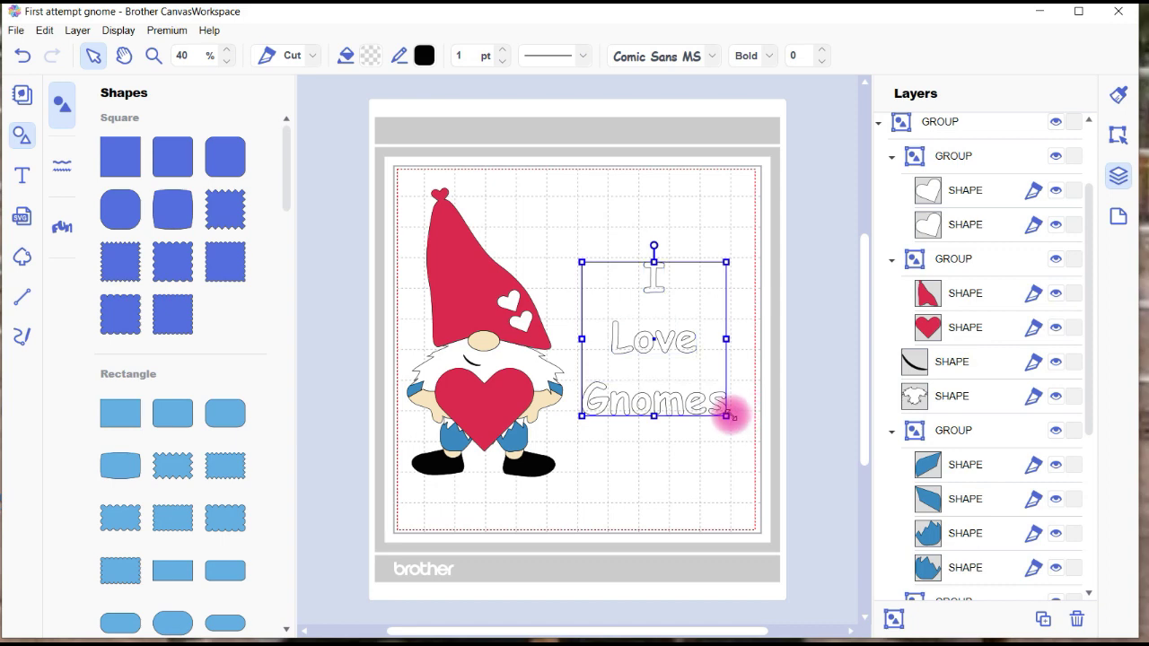
pyautogui.moveTo(729, 414); pyautogui.dragTo(748, 430)
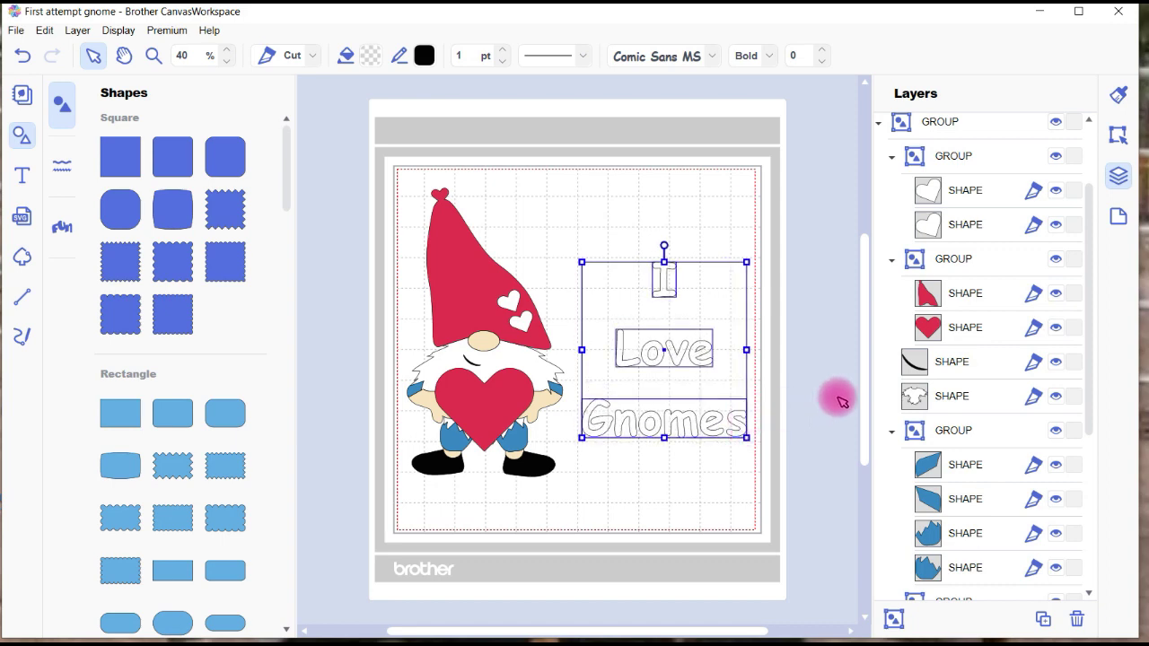
pyautogui.click(839, 401)
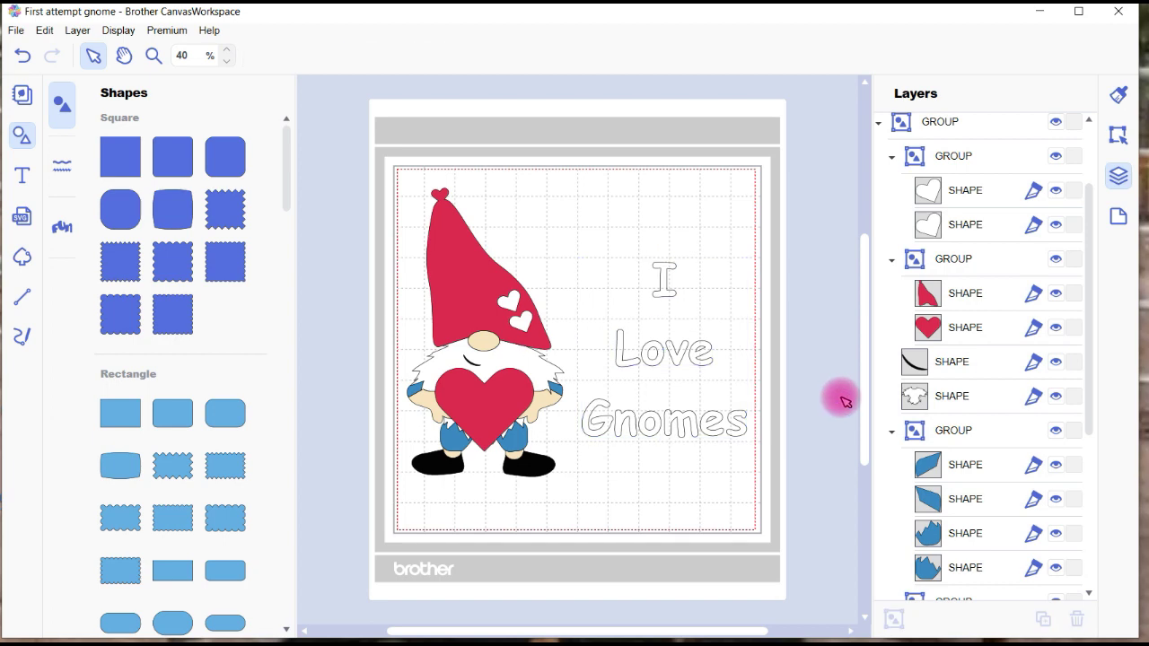
pyautogui.click(17, 31)
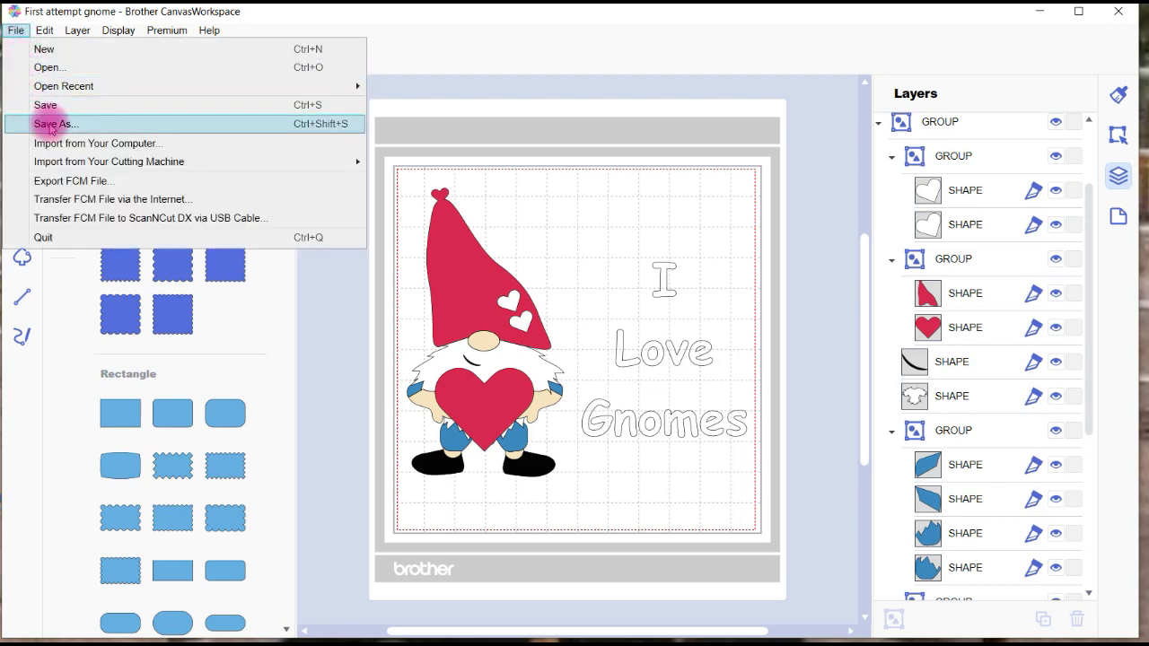
pyautogui.click(52, 127)
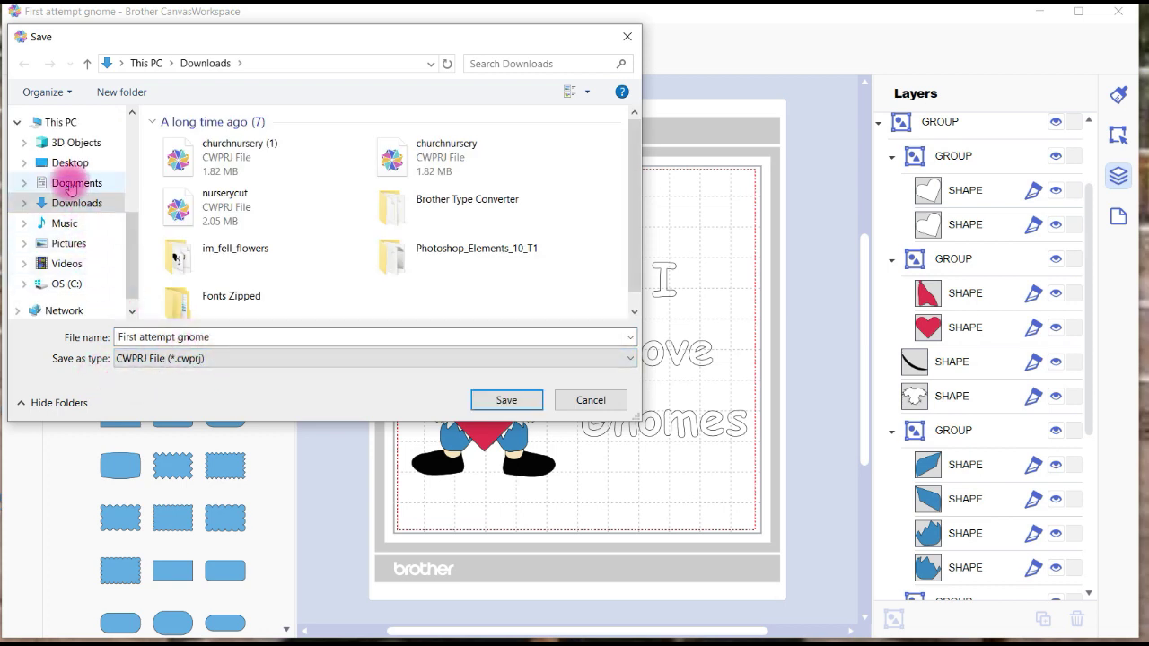
pyautogui.click(70, 183)
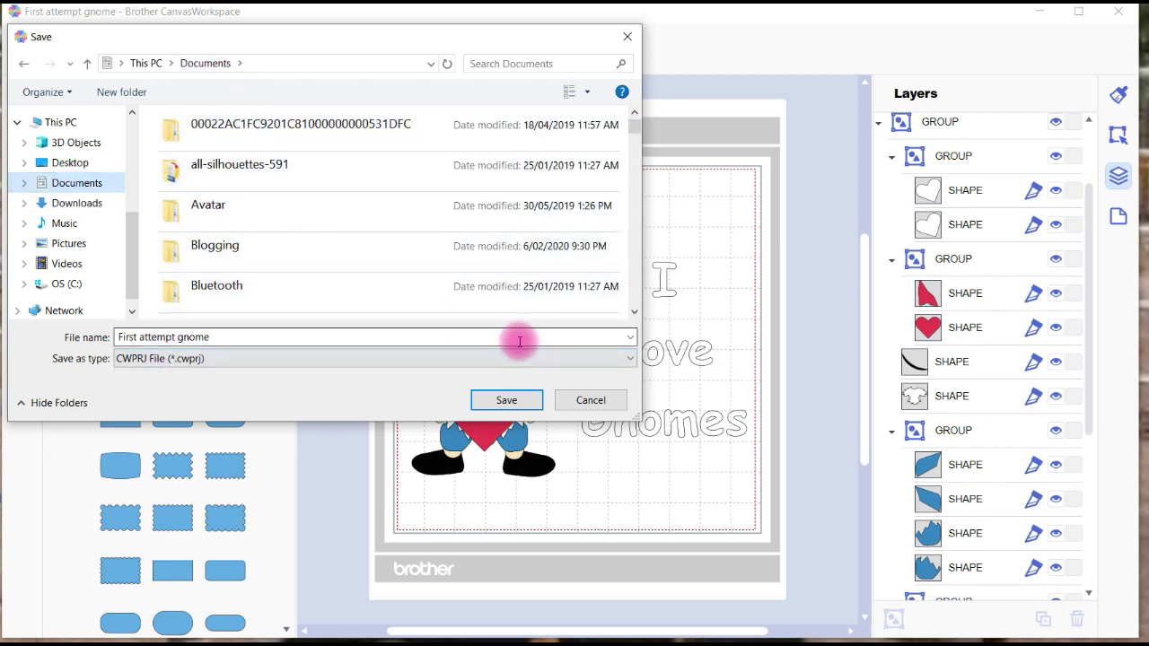
pyautogui.click(591, 401)
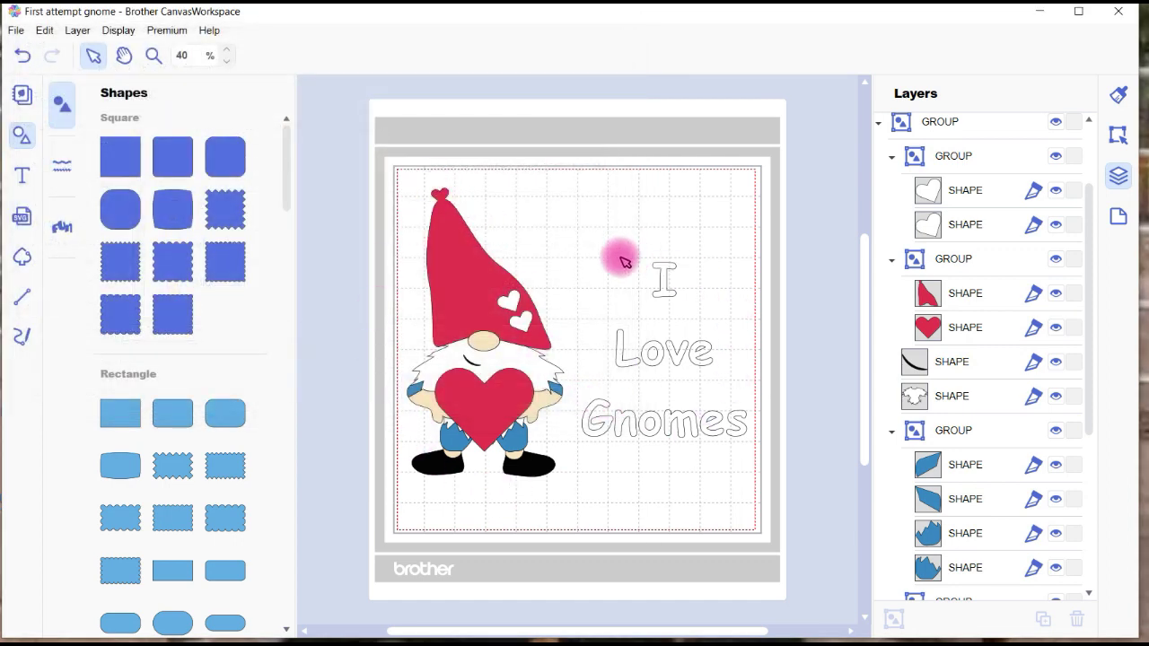
pyautogui.click(15, 32)
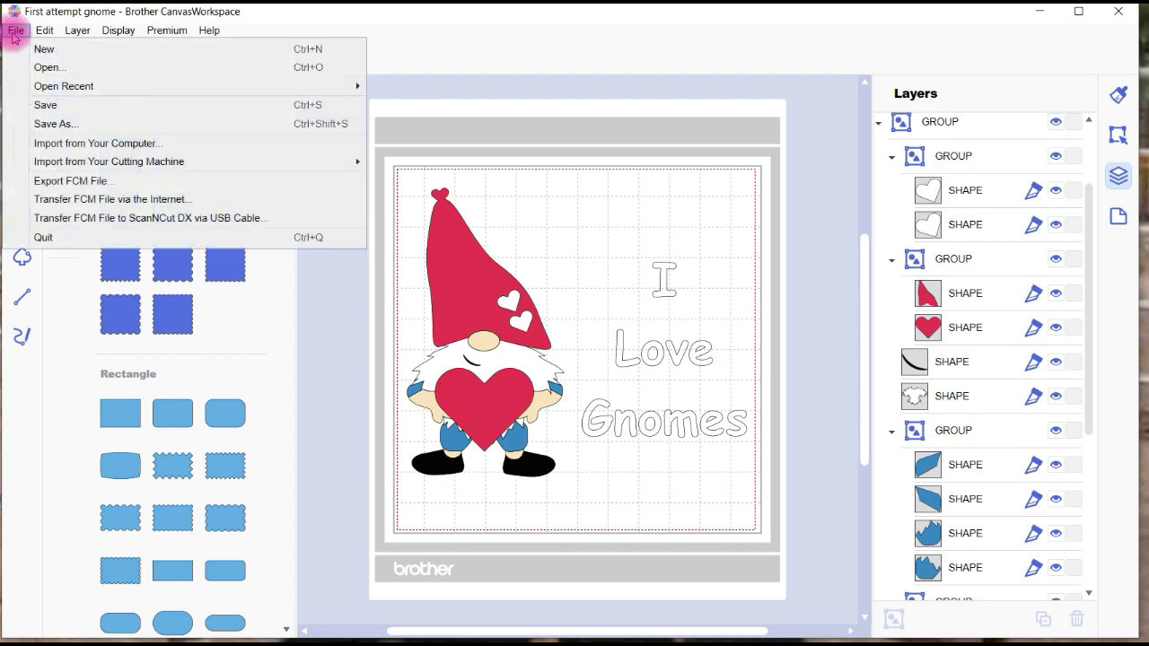
pyautogui.click(67, 181)
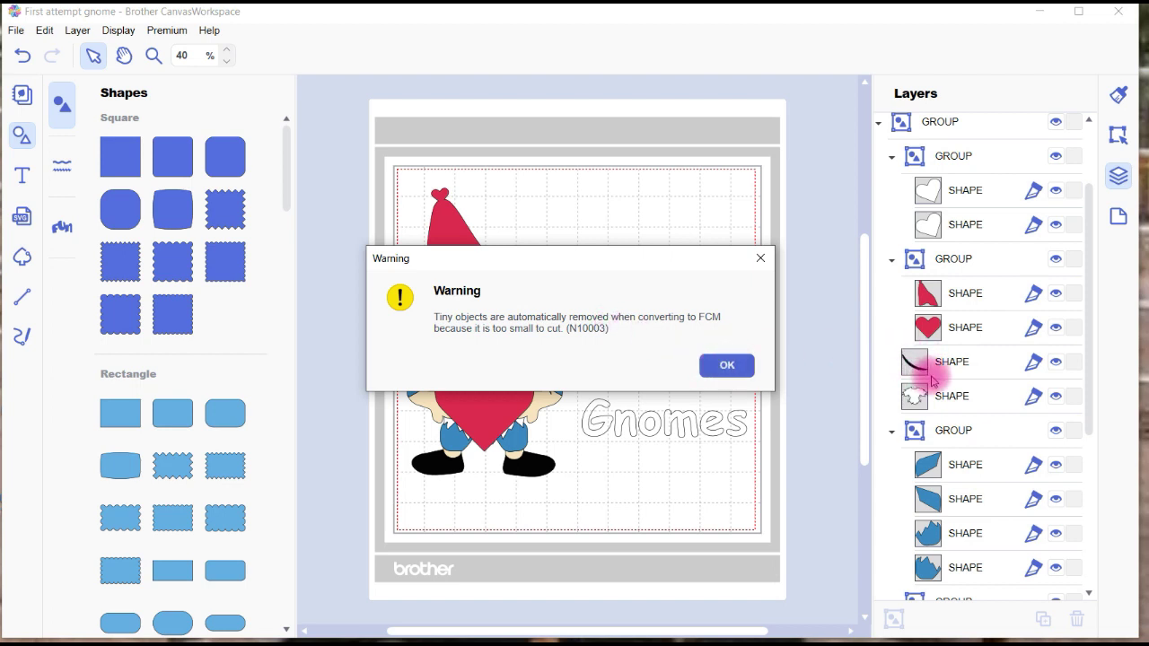
pyautogui.click(722, 367)
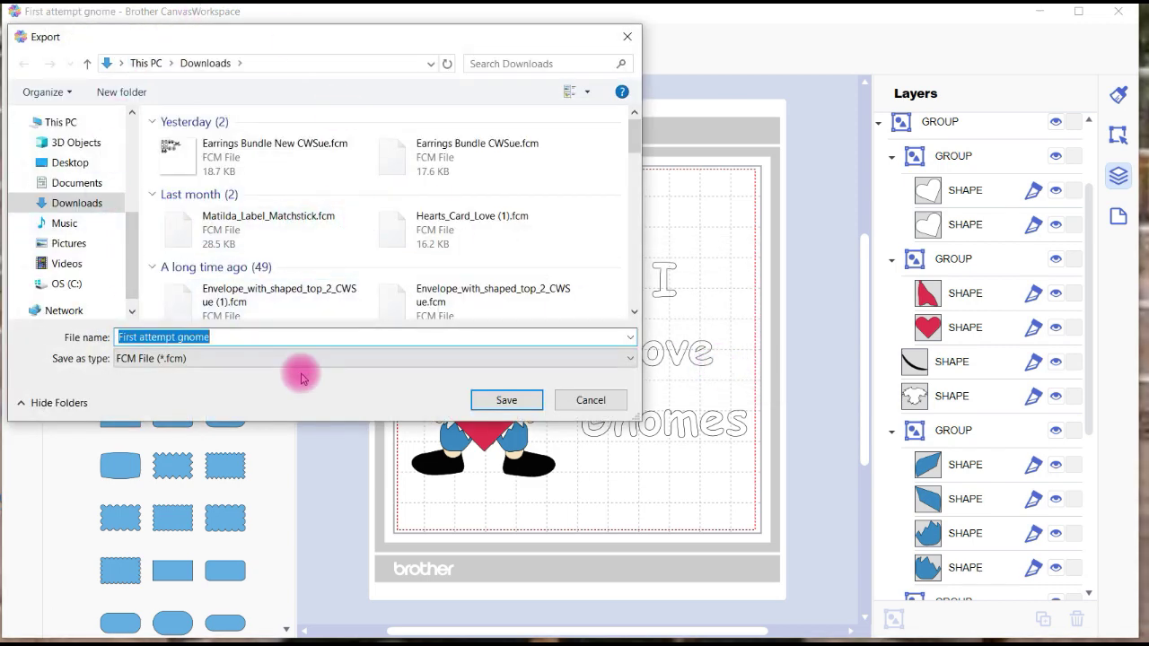
pyautogui.click(597, 408)
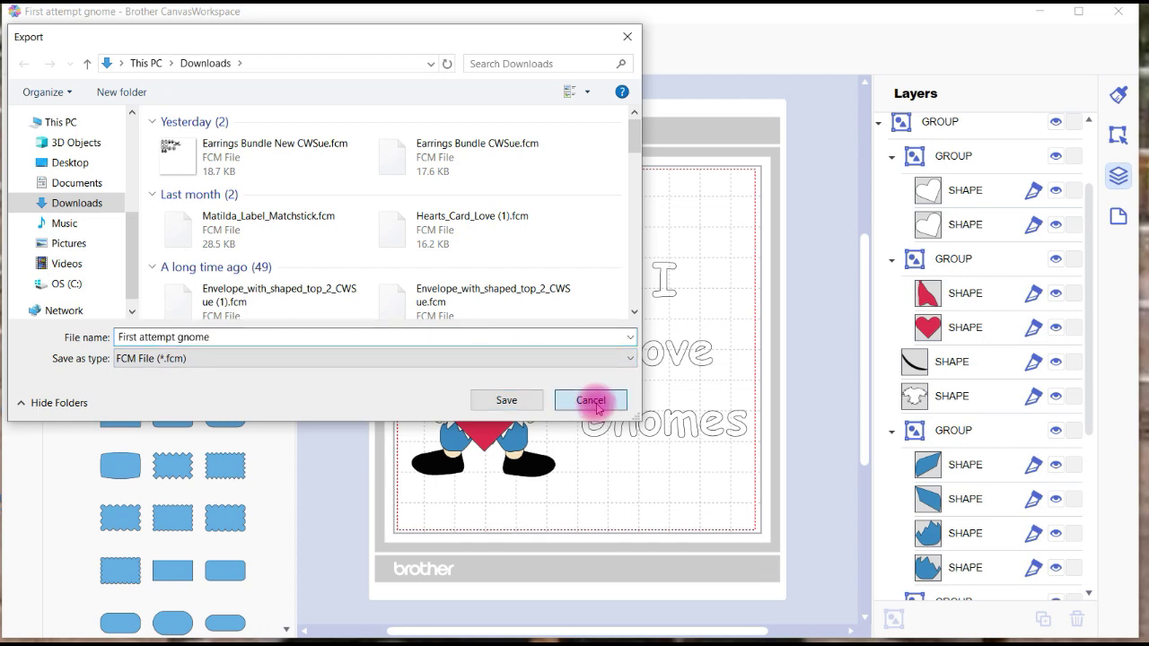
pyautogui.click(737, 238)
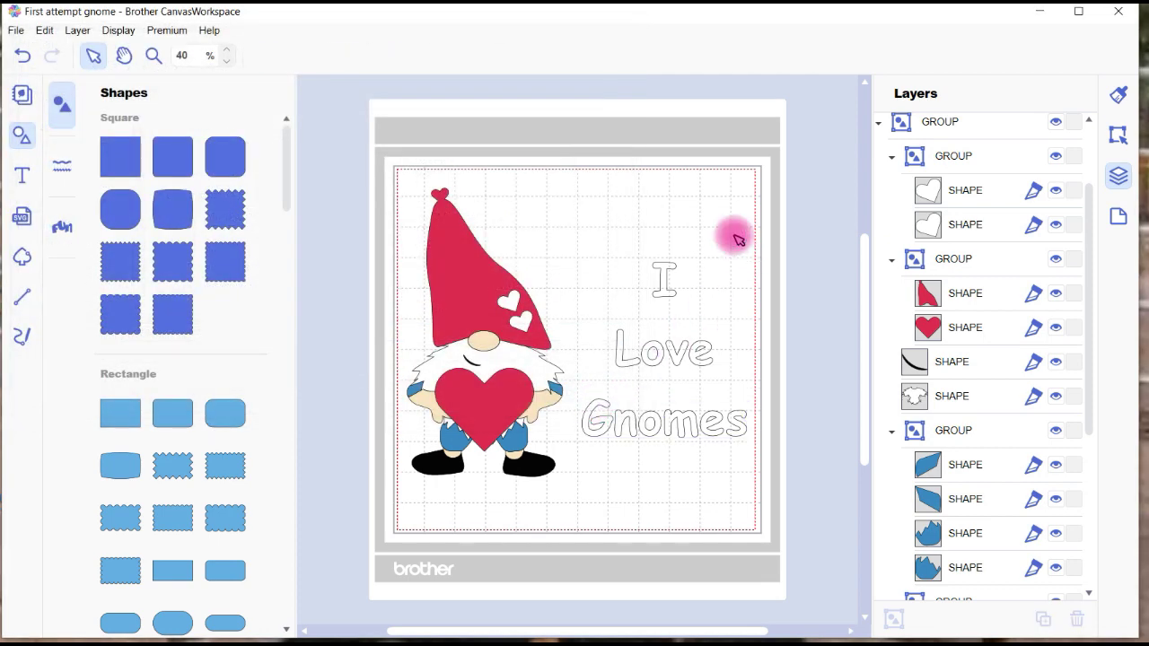